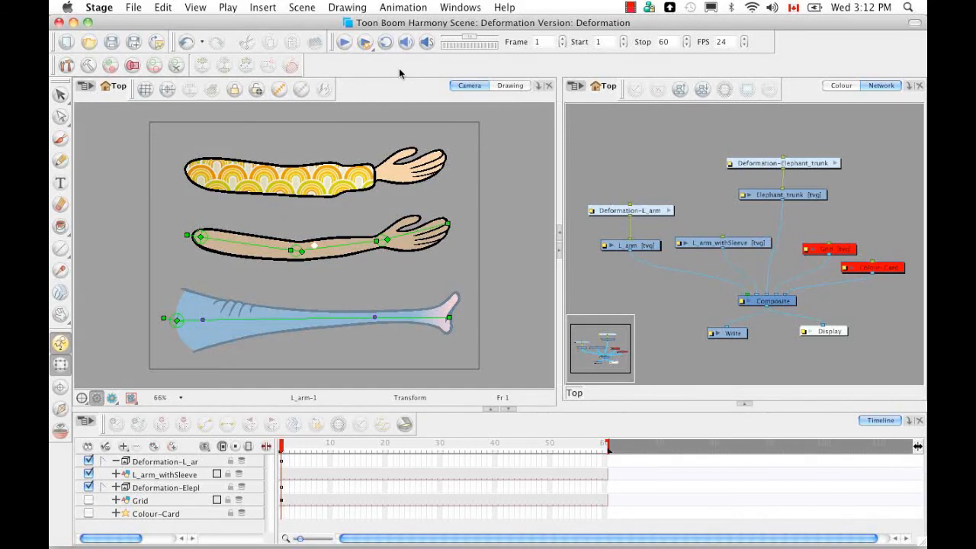
Check the list of available toolbars for the Deformation toolbar and leave the list unchanged
click(464, 8)
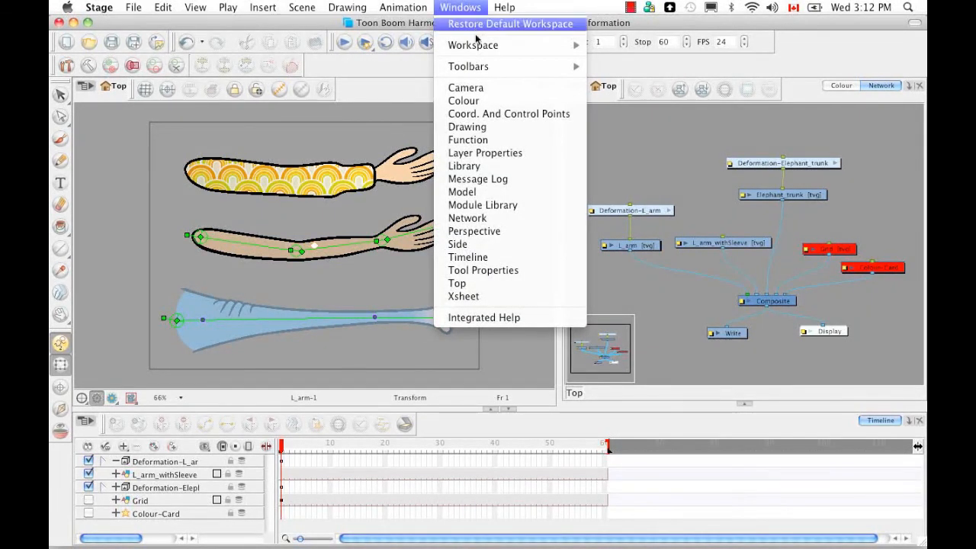
mouse_move(486, 69)
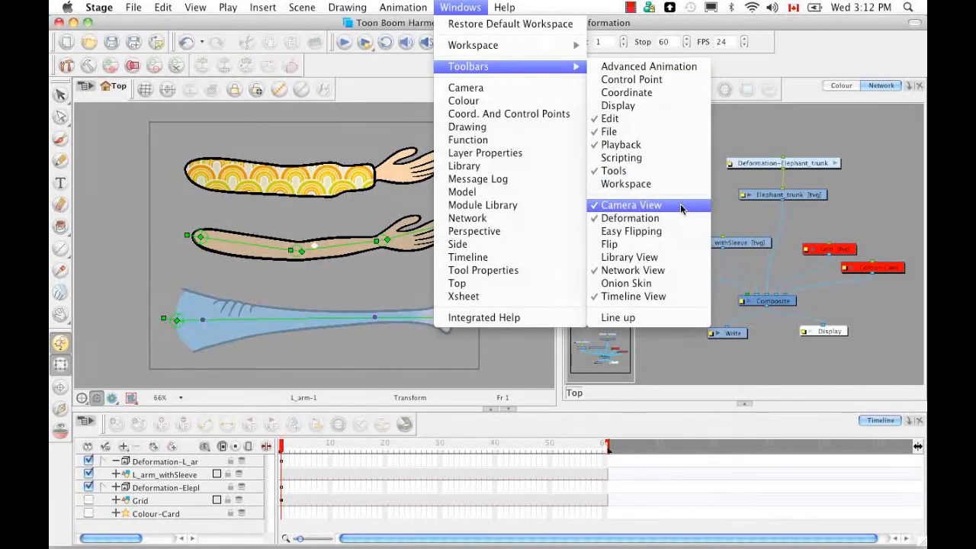
click(323, 113)
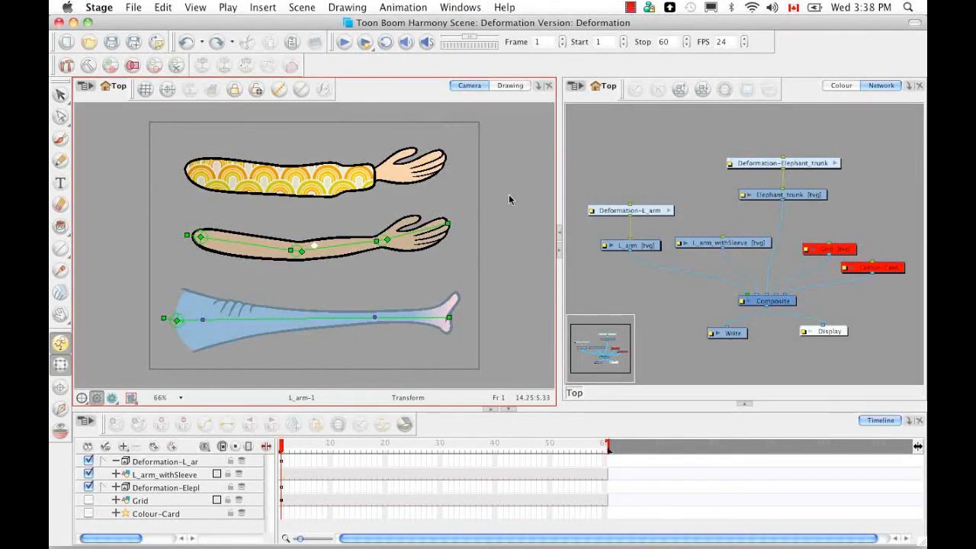
Bend the elephant trunk into an S-shape by raising its curve's first control handle and lowering its second one
drag(202, 320, 230, 241)
drag(374, 316, 359, 433)
click(509, 235)
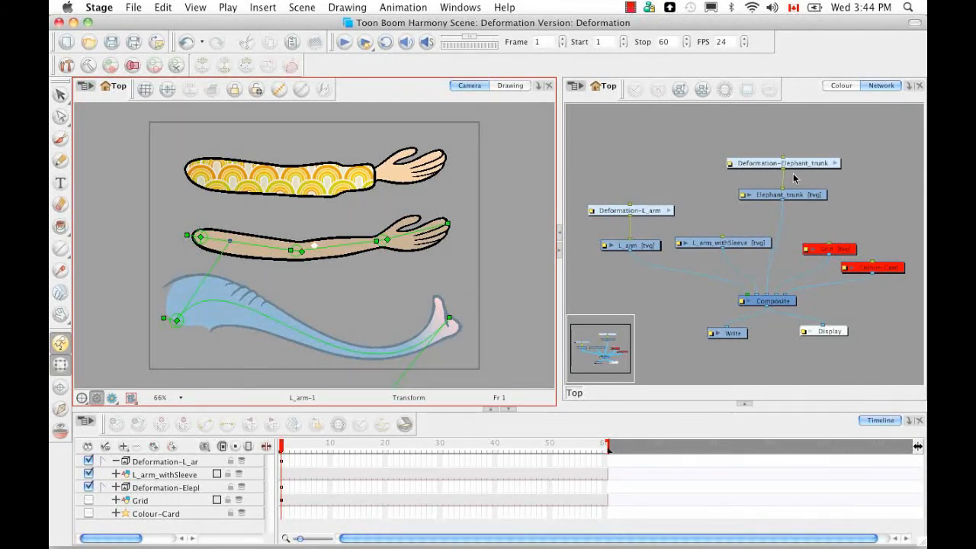
Enter the Deformation-L_arm group and examine its complete chain of deformation modules
click(670, 210)
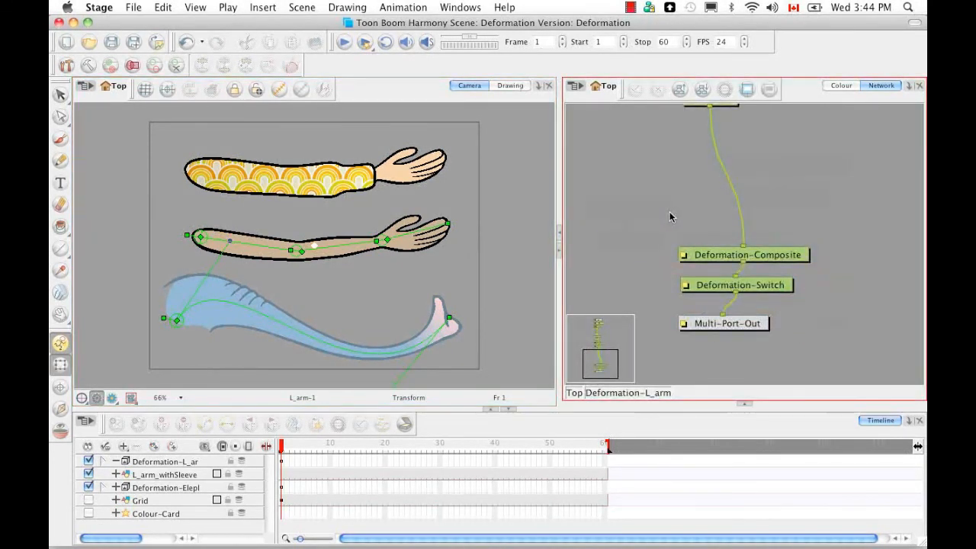
key(1)
key(1)
key(1)
drag(801, 133, 781, 205)
key(1)
key(1)
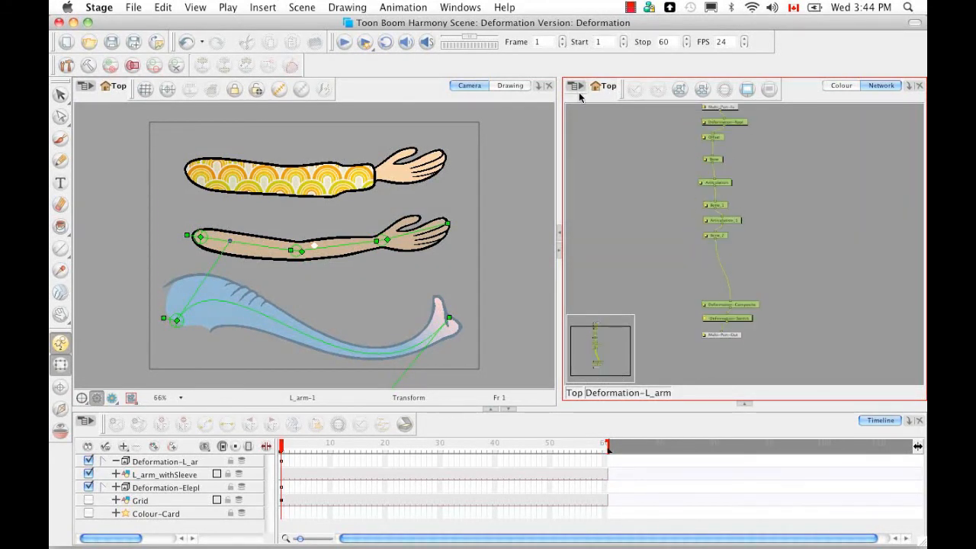
drag(812, 206, 805, 230)
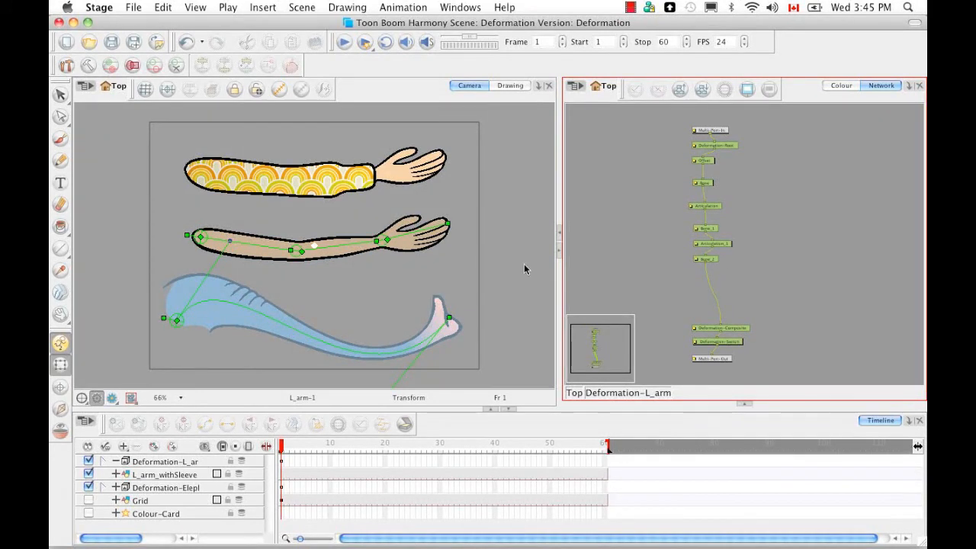
Try rotating the bare arm's upper-arm and forearm bones, and undo both rotations
click(252, 243)
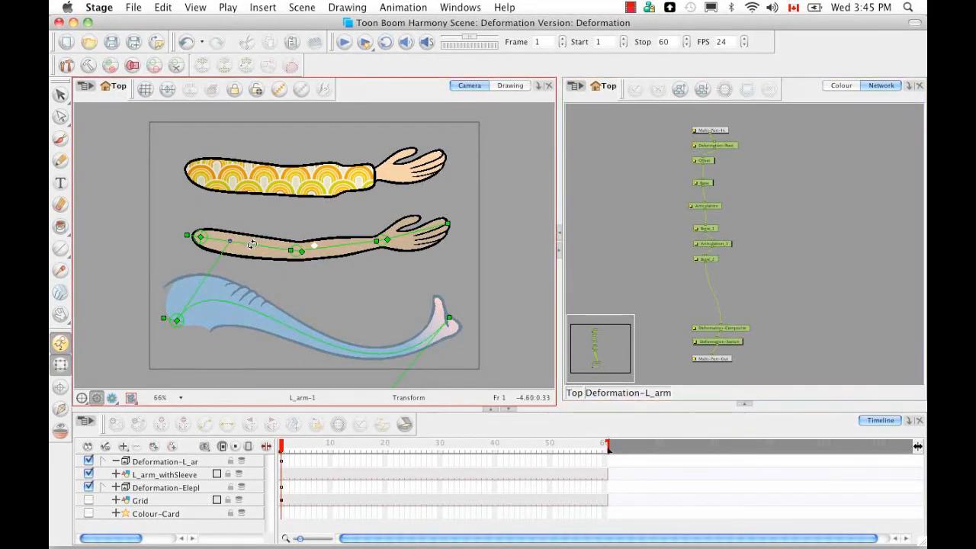
drag(251, 233, 261, 266)
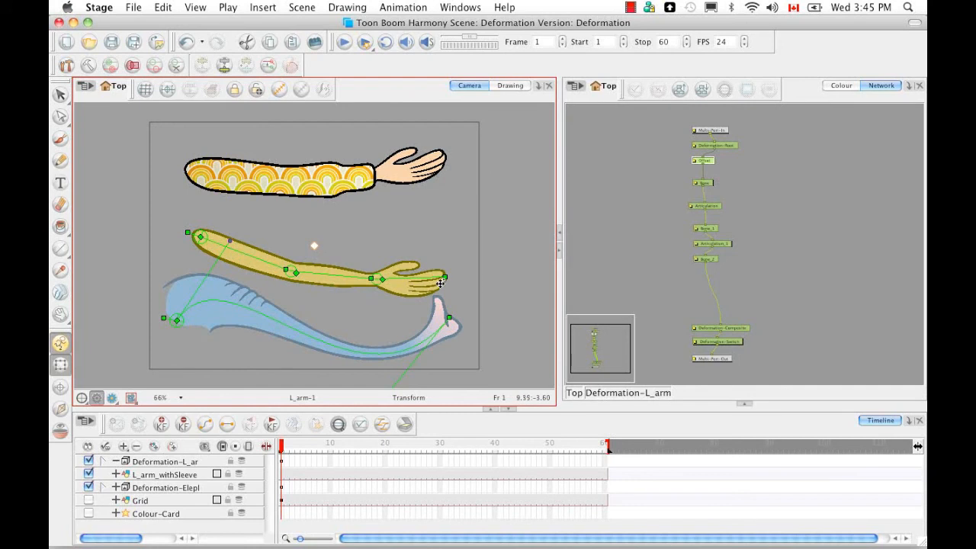
drag(336, 275, 362, 272)
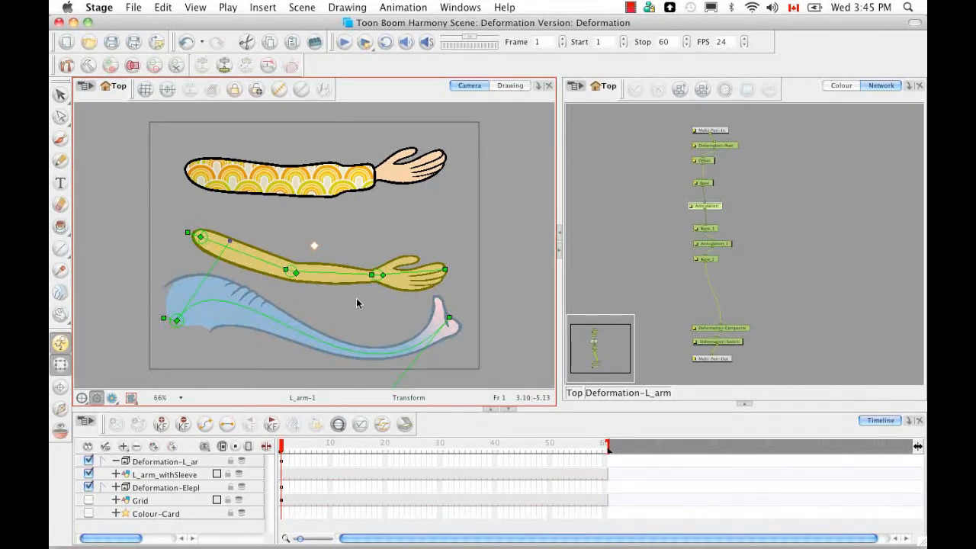
key(super+z)
key(super+z)
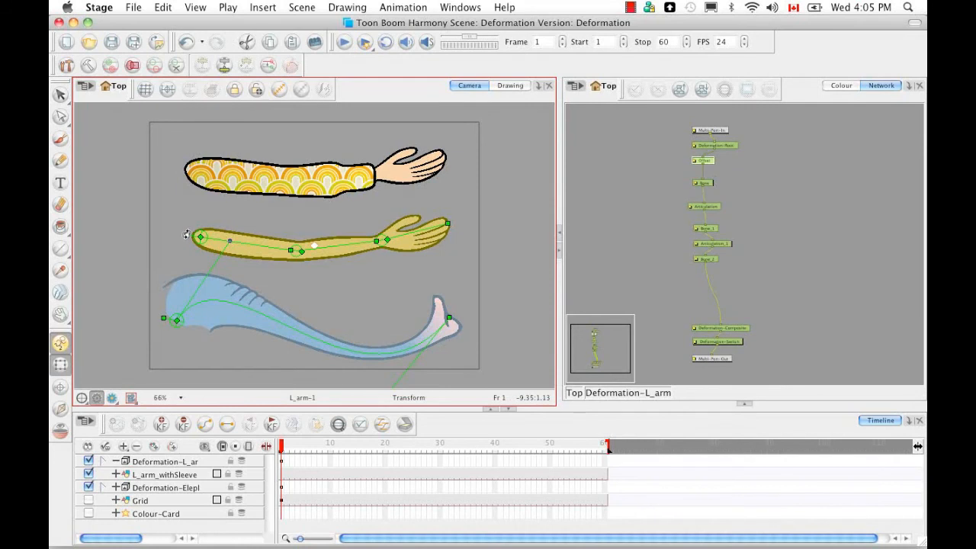
Slightly adjust the deformation offset handle at the shoulder end of the bare arm
mouse_move(187, 235)
mouse_down()
mouse_move(191, 248)
mouse_move(178, 232)
mouse_up()
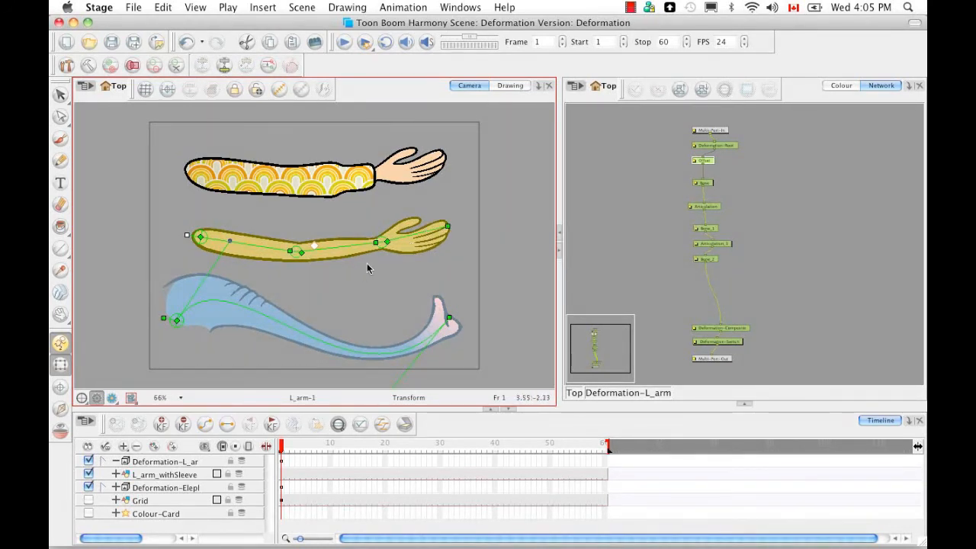
Try lengthening the bare arm's hand, forearm and upper-arm bones, and undo all three changes
drag(448, 225, 476, 219)
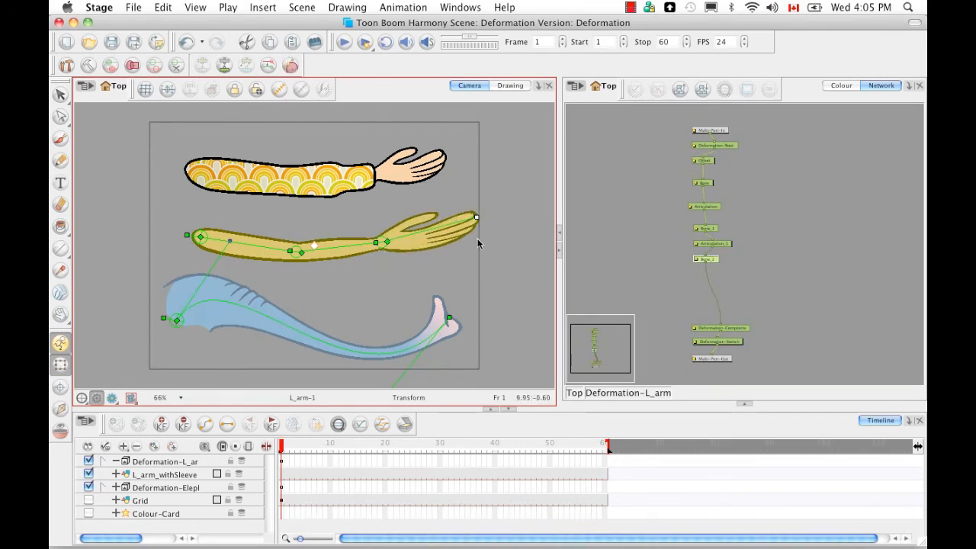
drag(376, 242, 453, 242)
drag(279, 250, 329, 248)
click(331, 281)
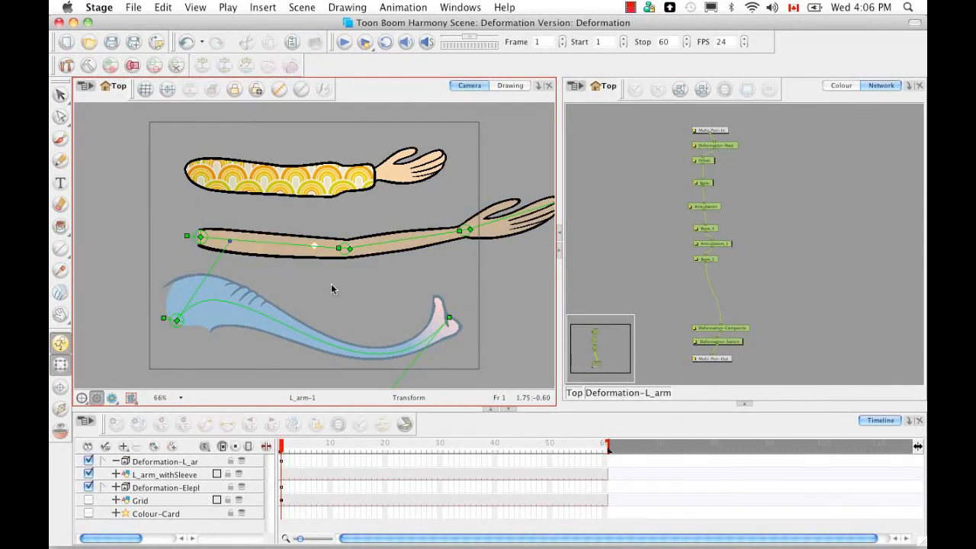
key(super+z)
key(super+z)
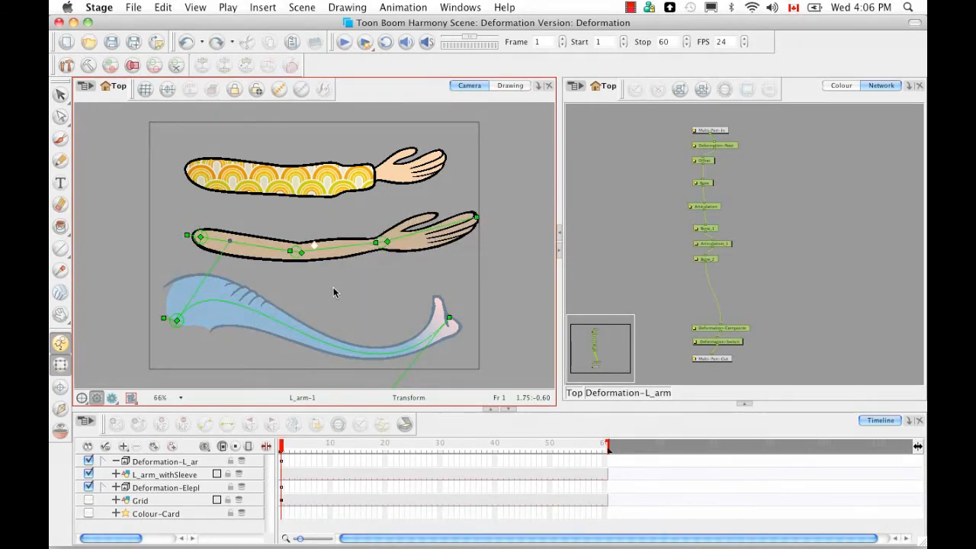
key(super+z)
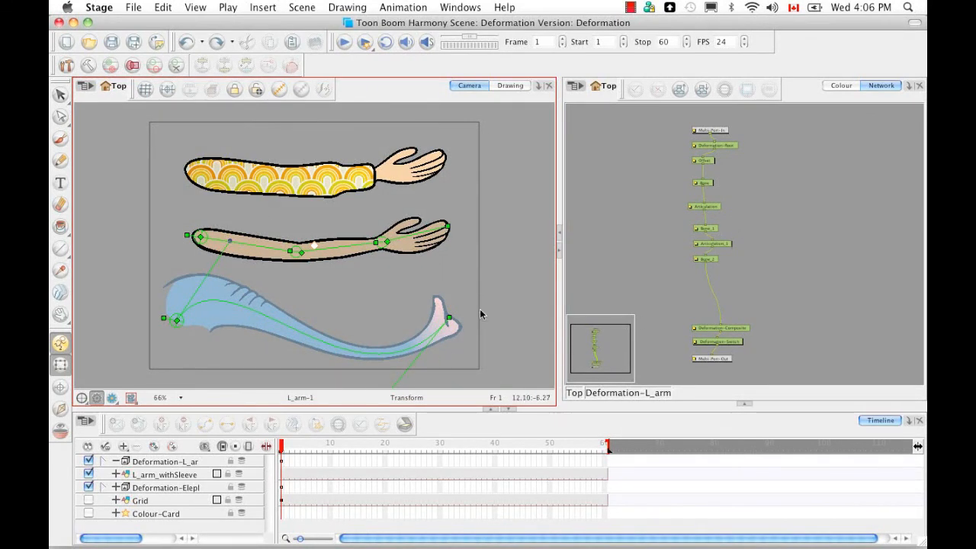
Return to the top level and enter the Deformation-Elephant_trunk group to examine its complete chain of modules
click(575, 392)
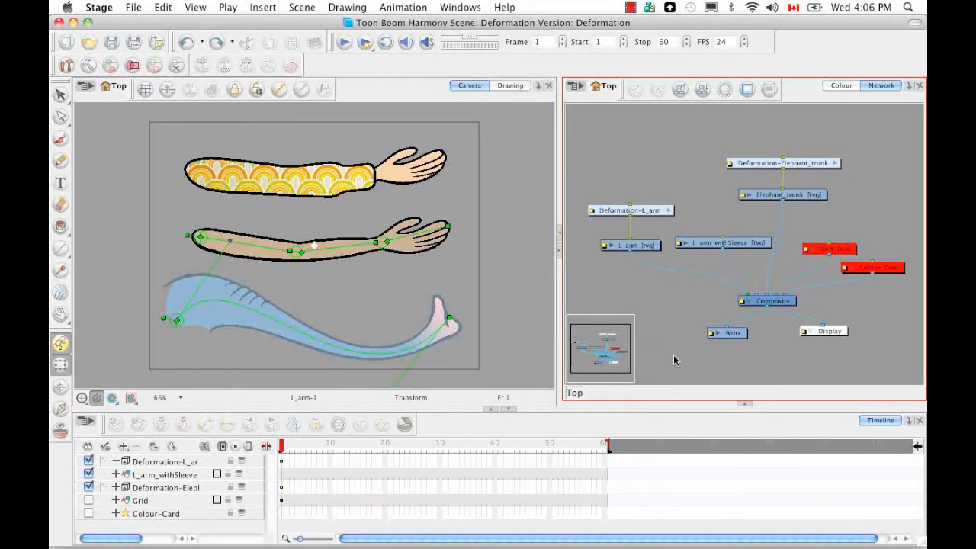
click(835, 164)
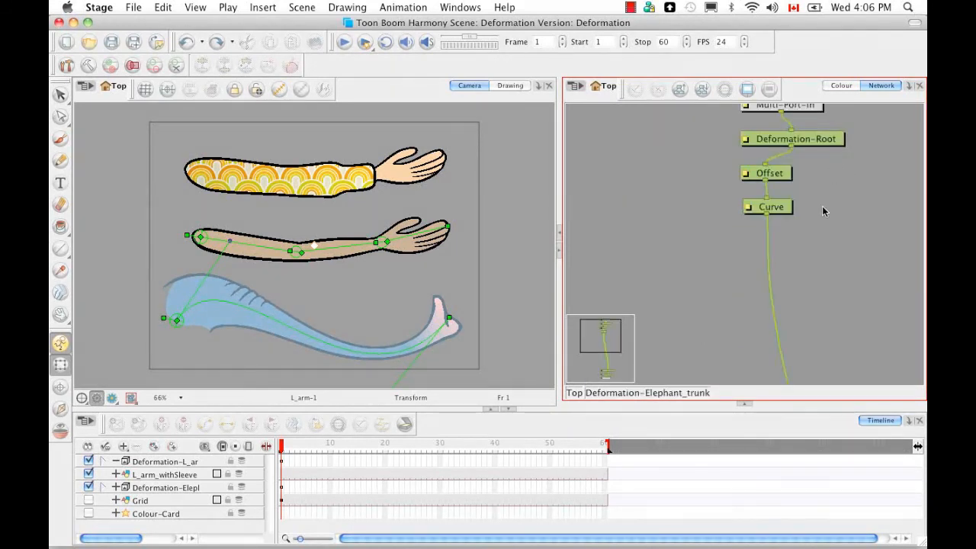
key(2)
key(2)
key(2)
key(2)
key(2)
key(2)
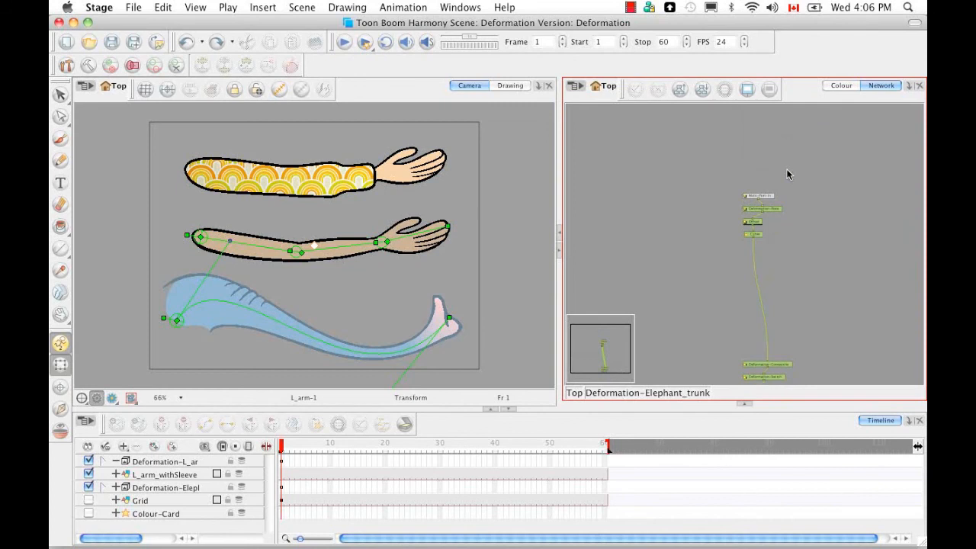
drag(764, 273, 718, 244)
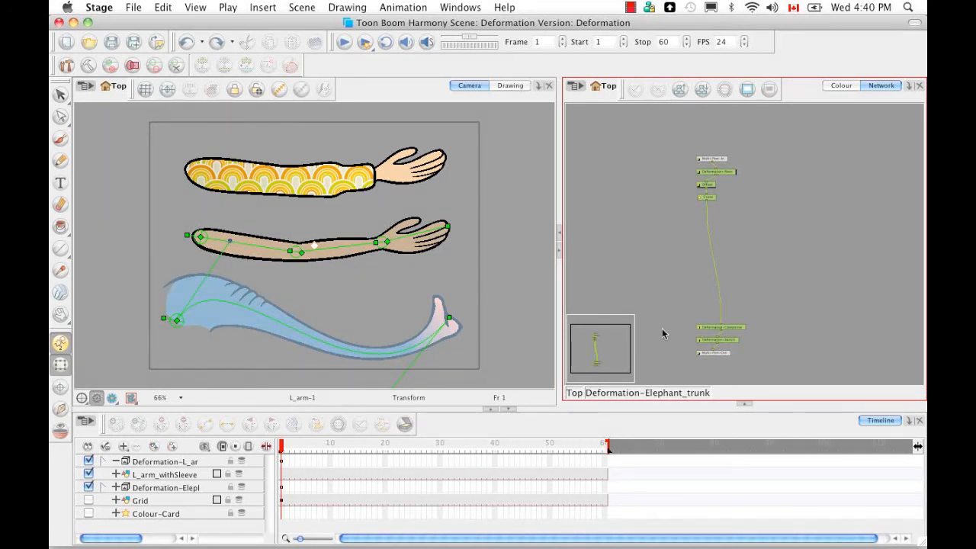
Reveal the panel below the network, add a Module Library view to it and display the Deformation modules
click(744, 402)
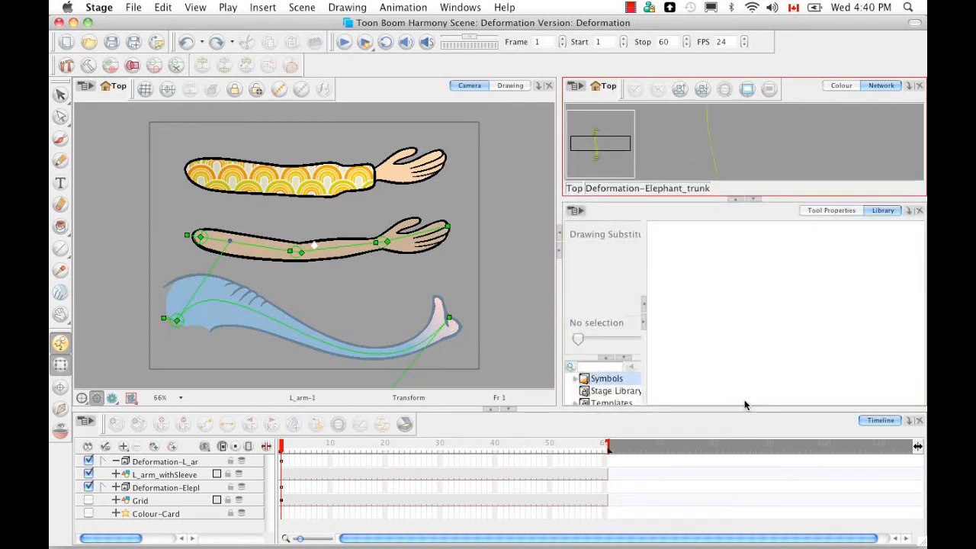
click(908, 211)
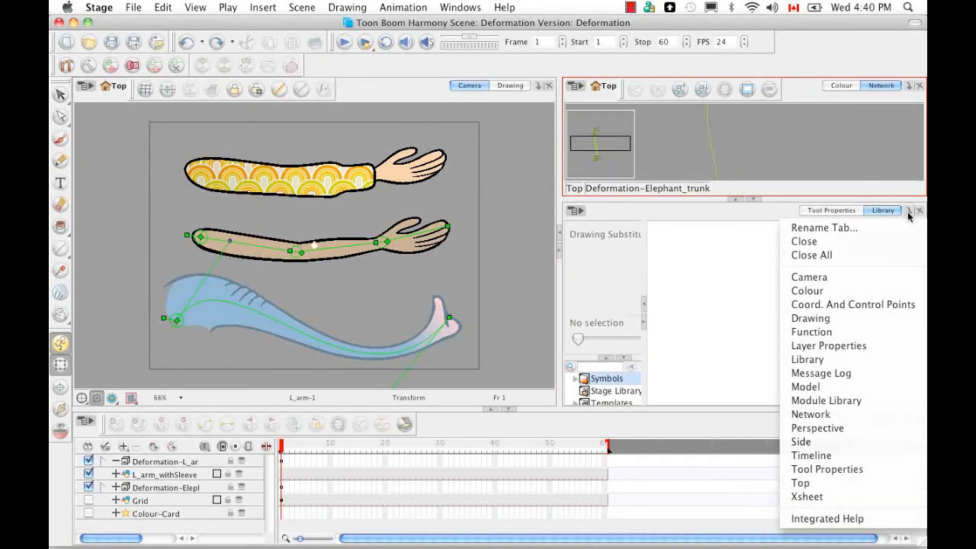
click(871, 401)
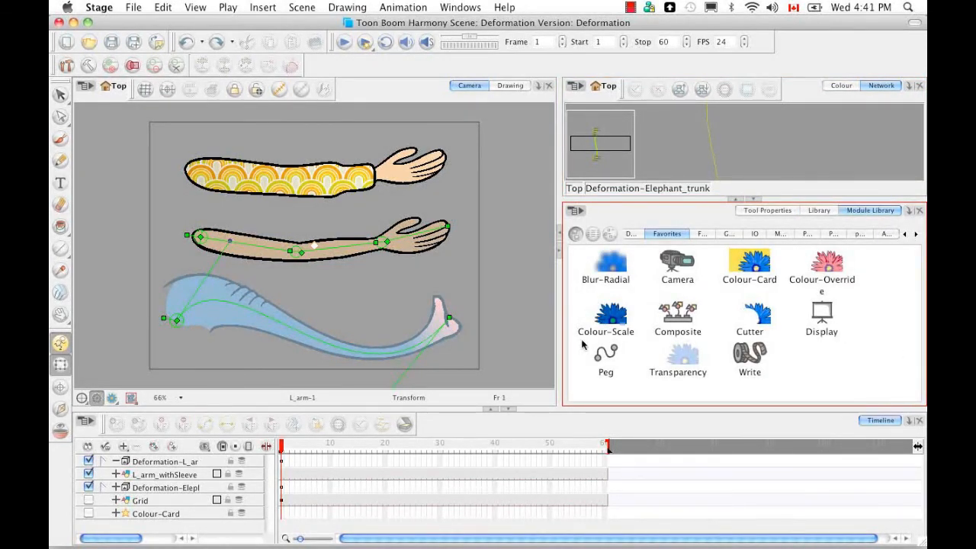
click(905, 236)
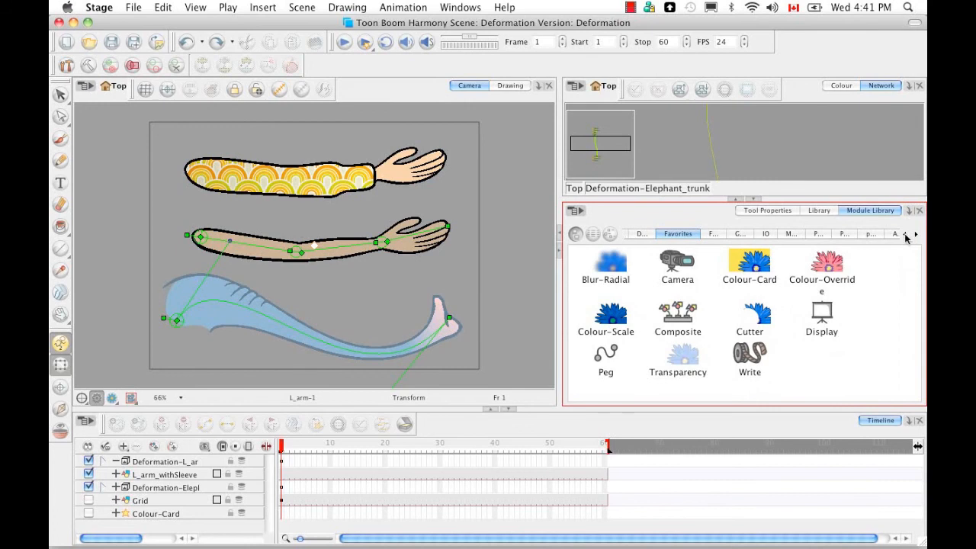
click(905, 236)
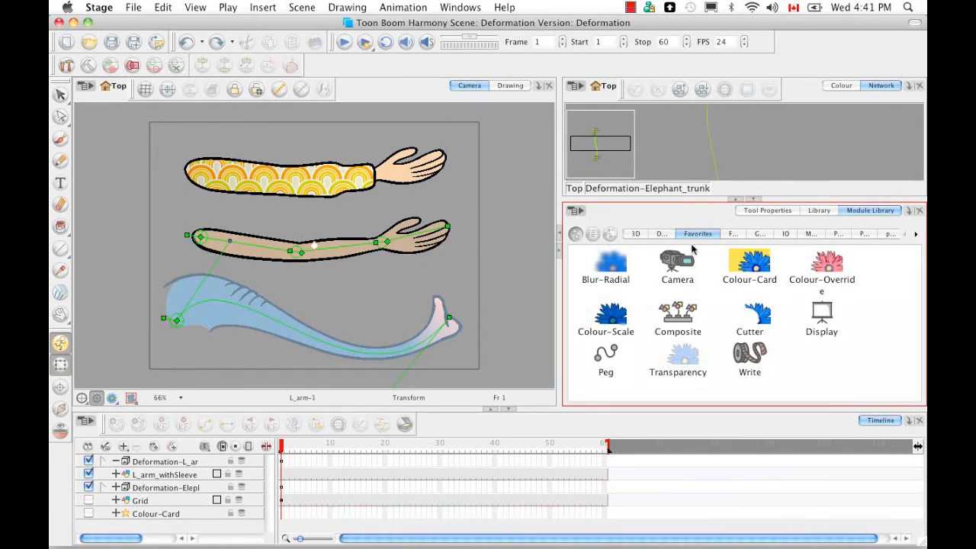
click(662, 234)
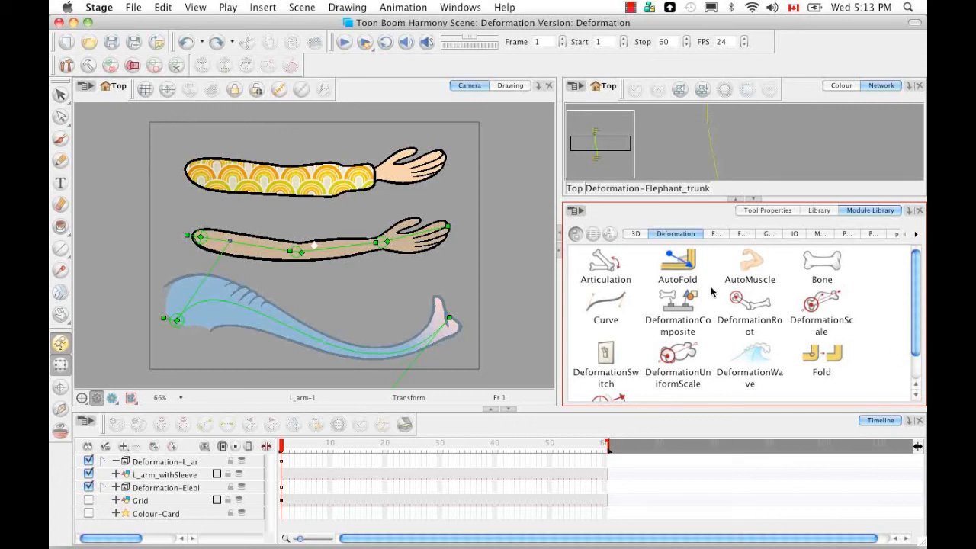
Return to the top level, restore the full-height Network view and enter the Deformation-L_arm group to inspect its bone and articulation modules
click(578, 189)
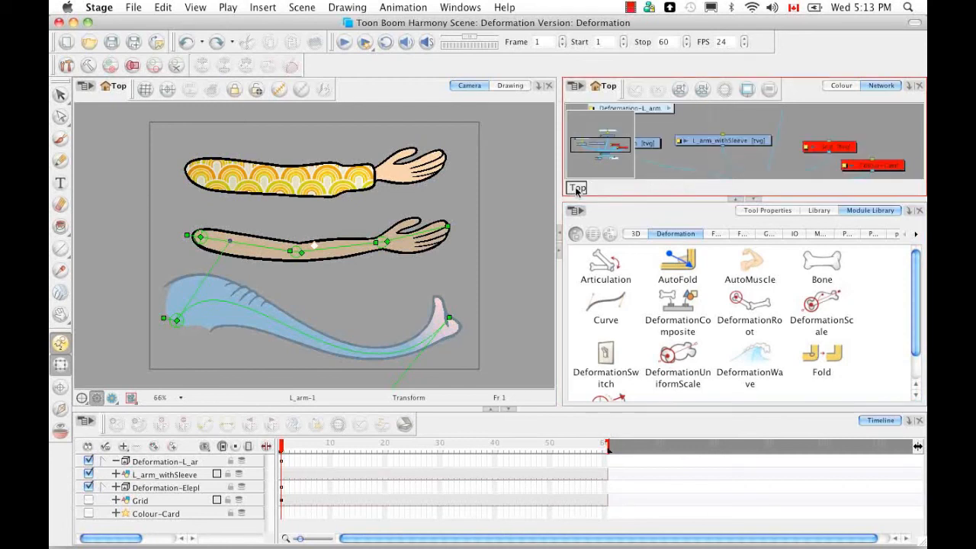
click(753, 200)
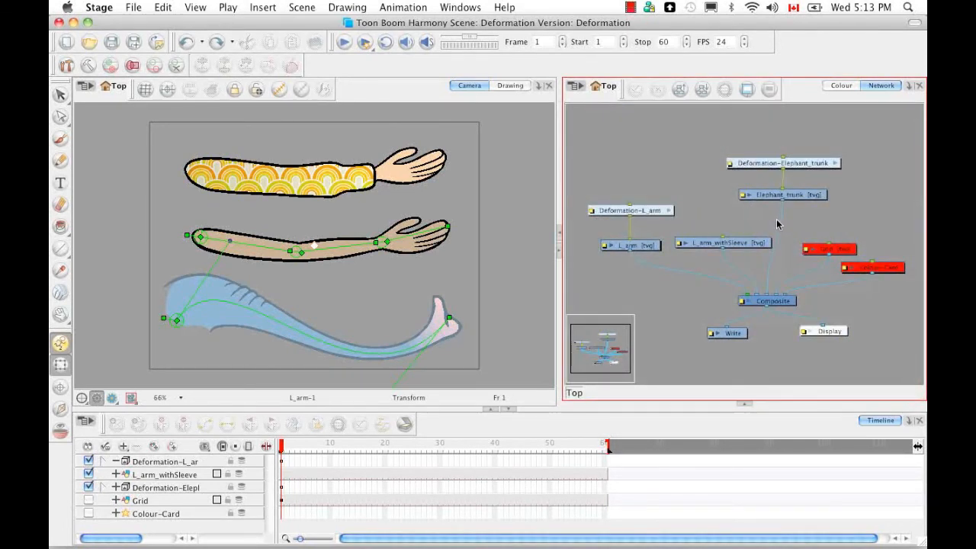
click(669, 212)
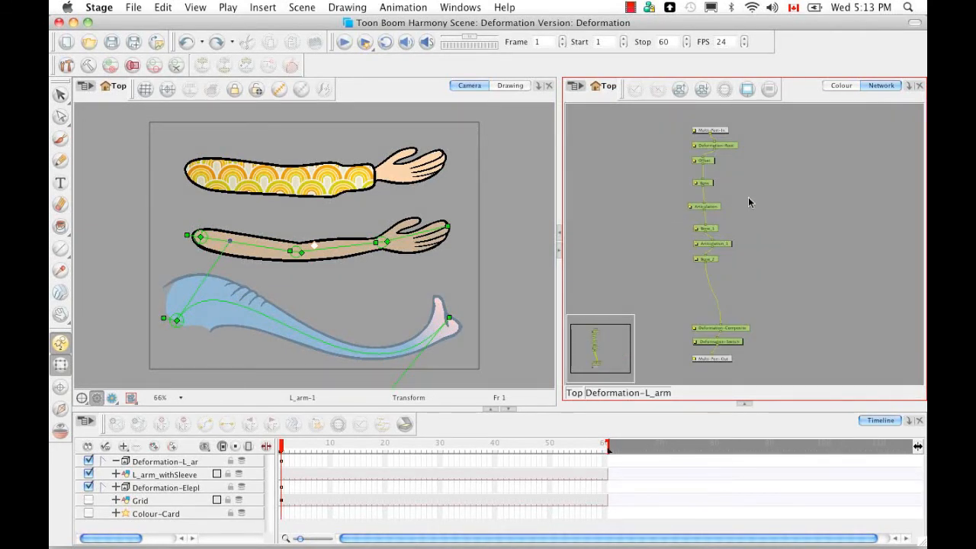
key(2)
key(2)
key(2)
key(2)
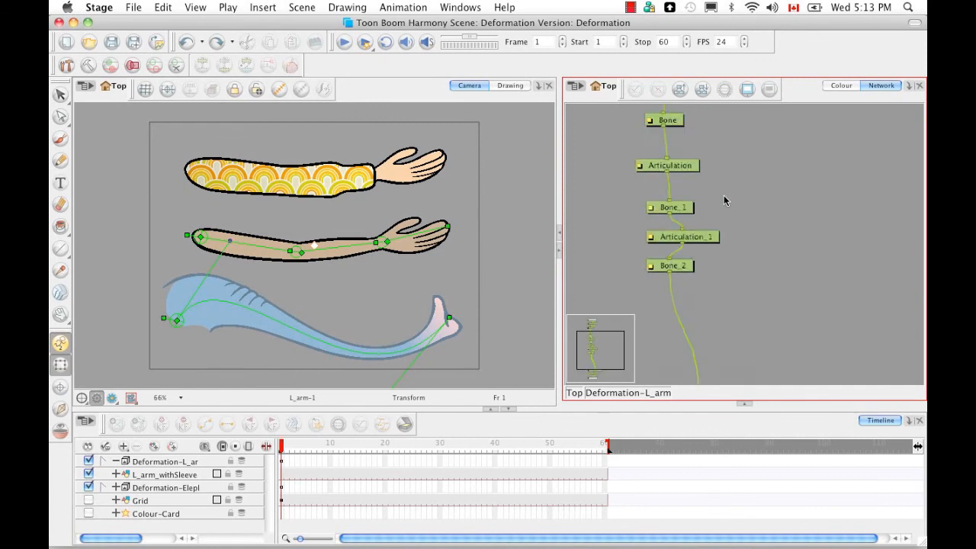
scroll(728, 173, up, 5)
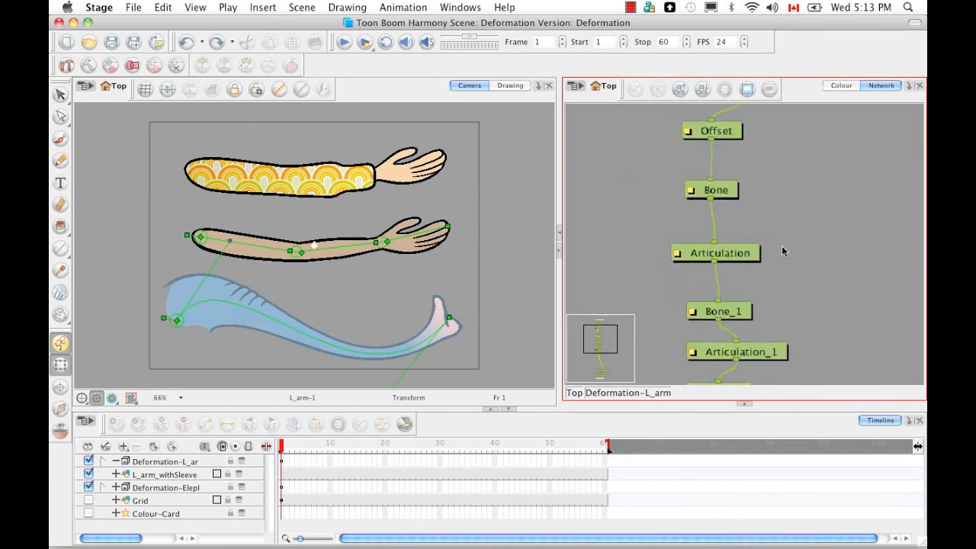
Examine the layer properties of the first Articulation module and close them
click(730, 217)
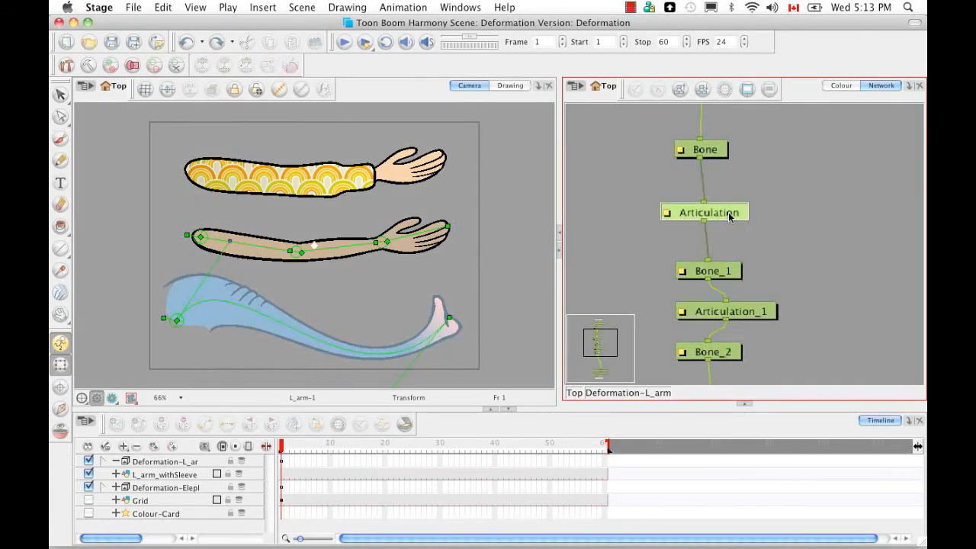
click(667, 216)
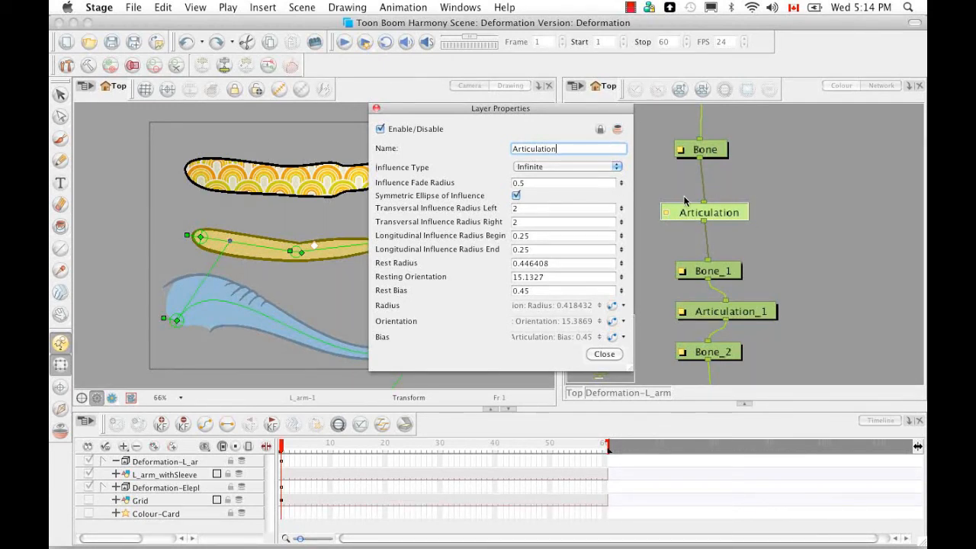
click(376, 110)
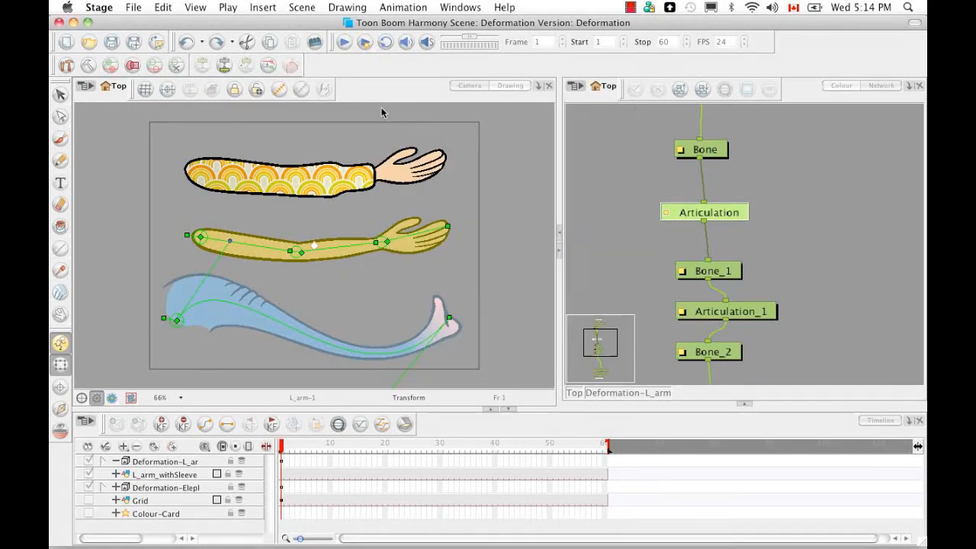
Add a Layer Properties view, dock it narrowly between the Camera and Network views, and restore the Network view's full height
click(909, 87)
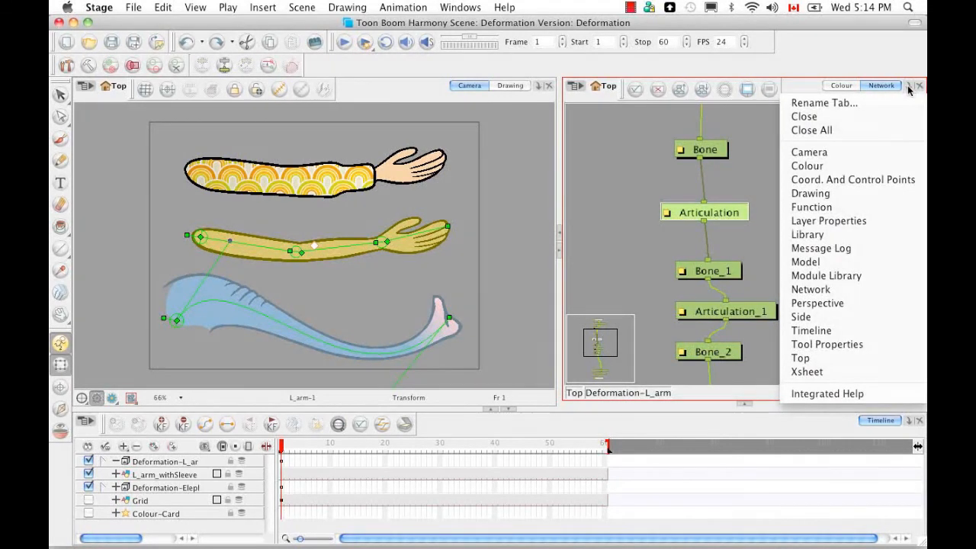
click(904, 221)
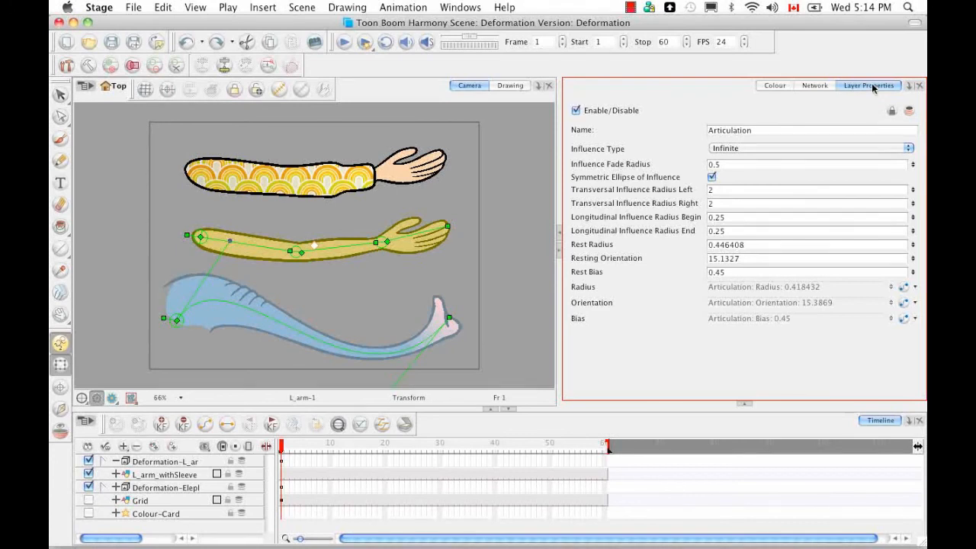
drag(873, 85, 566, 98)
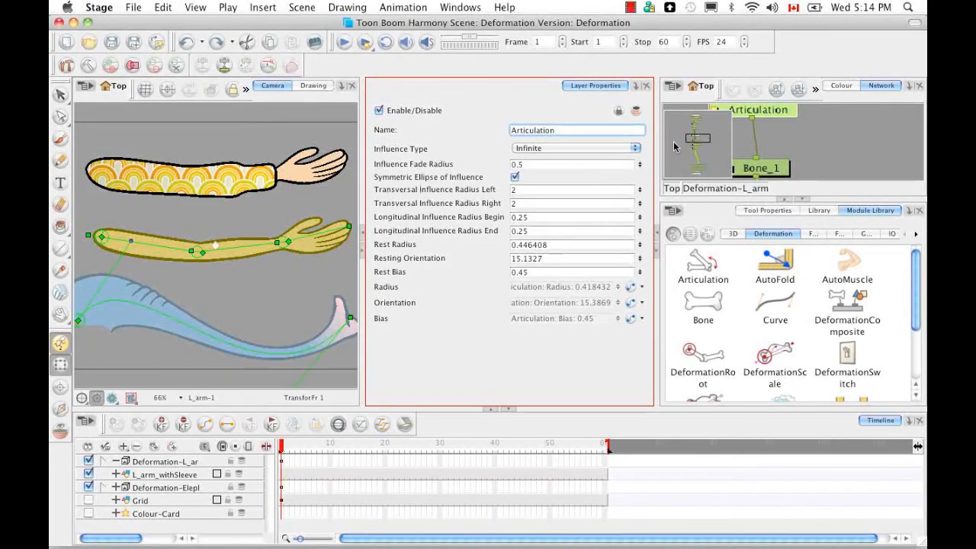
drag(657, 169, 608, 178)
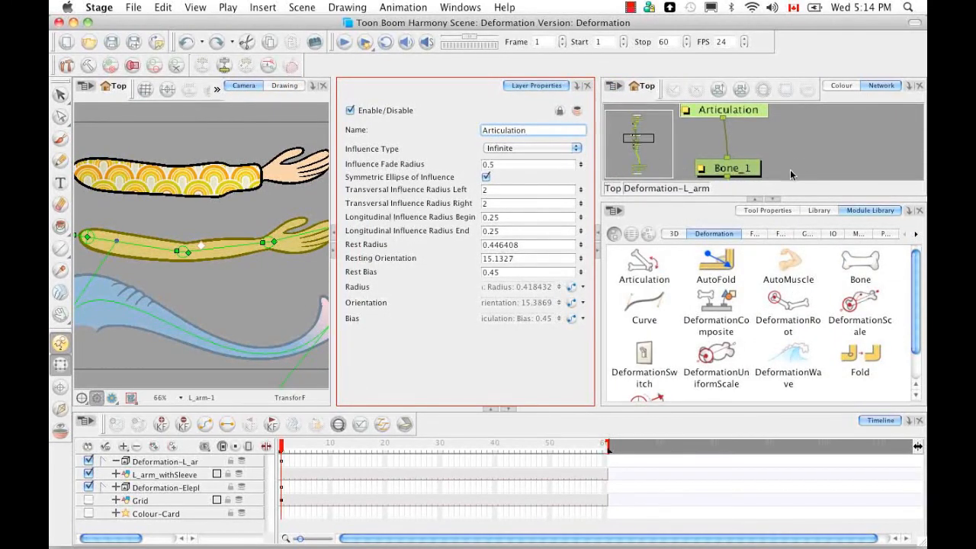
click(771, 201)
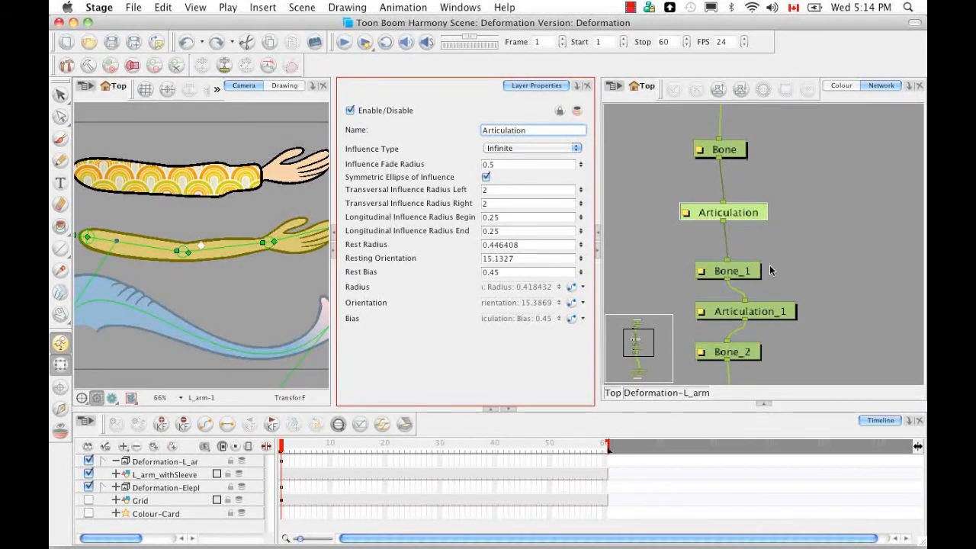
Set the first Articulation module's influence type to Elliptic and display its region of influence in the Camera view
click(801, 183)
scroll(801, 181, up, 3)
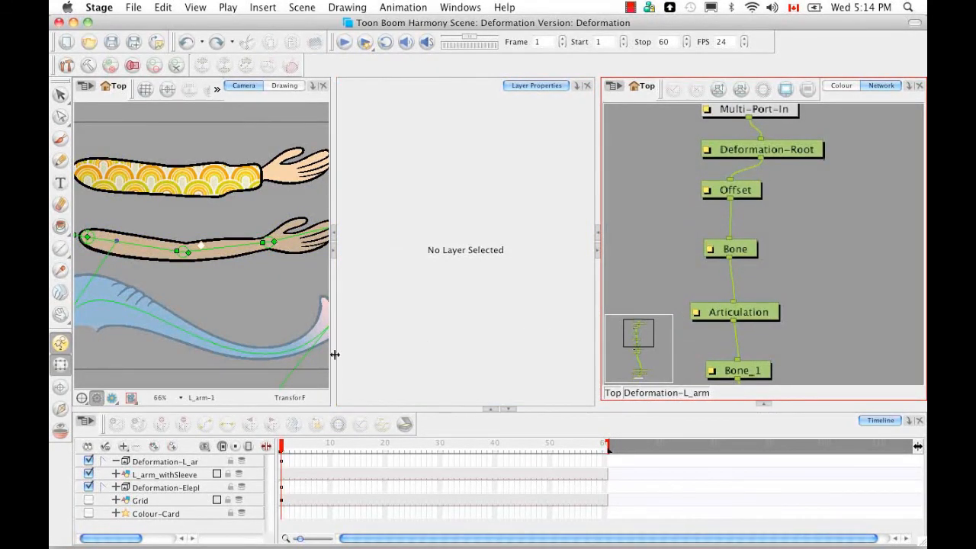
click(743, 313)
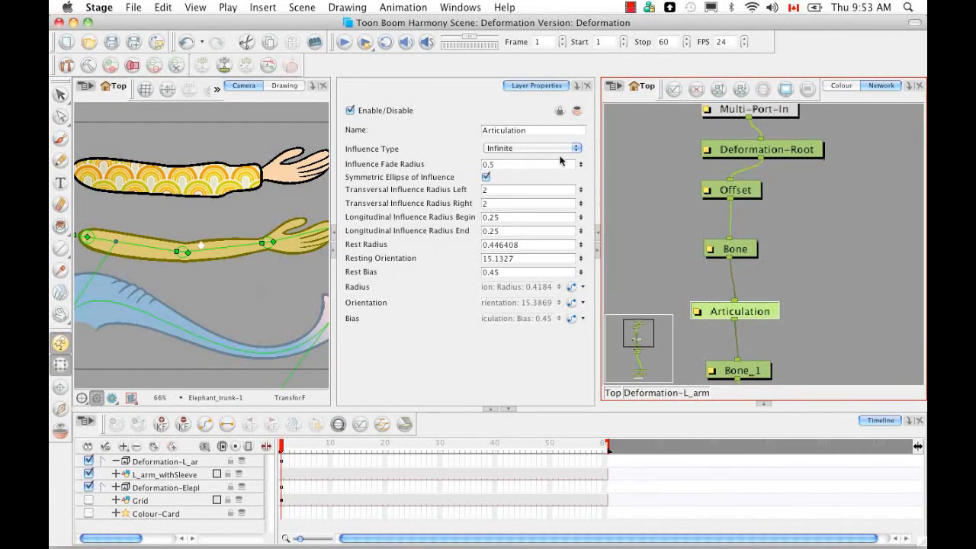
click(577, 149)
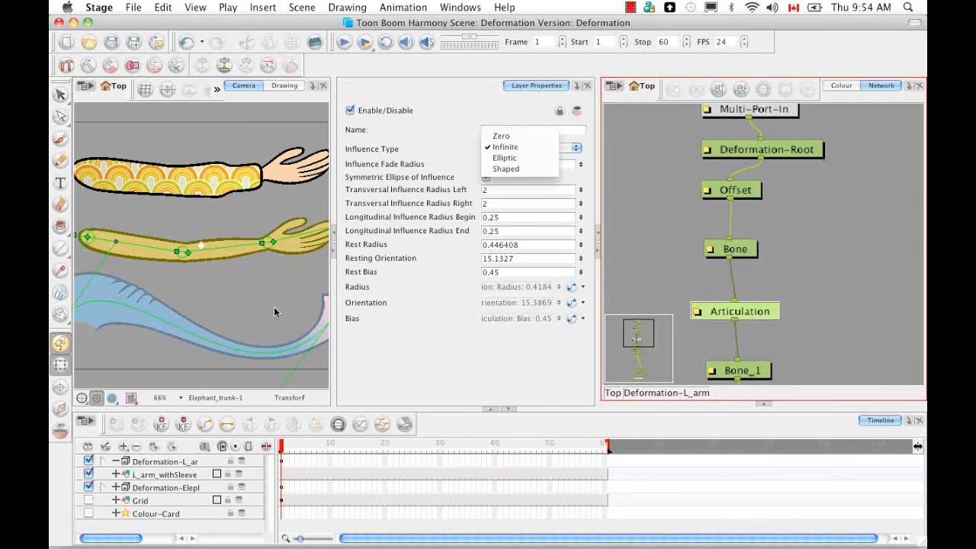
click(521, 158)
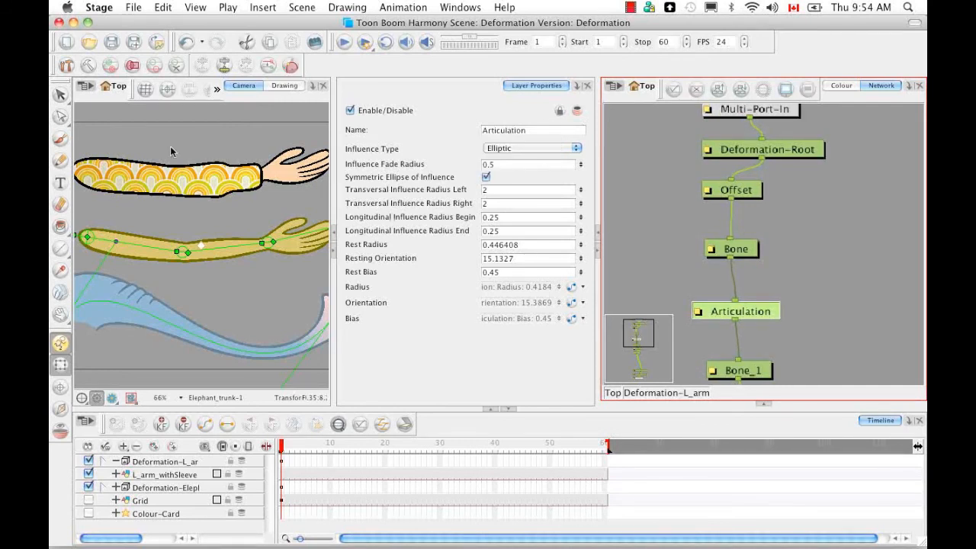
click(132, 67)
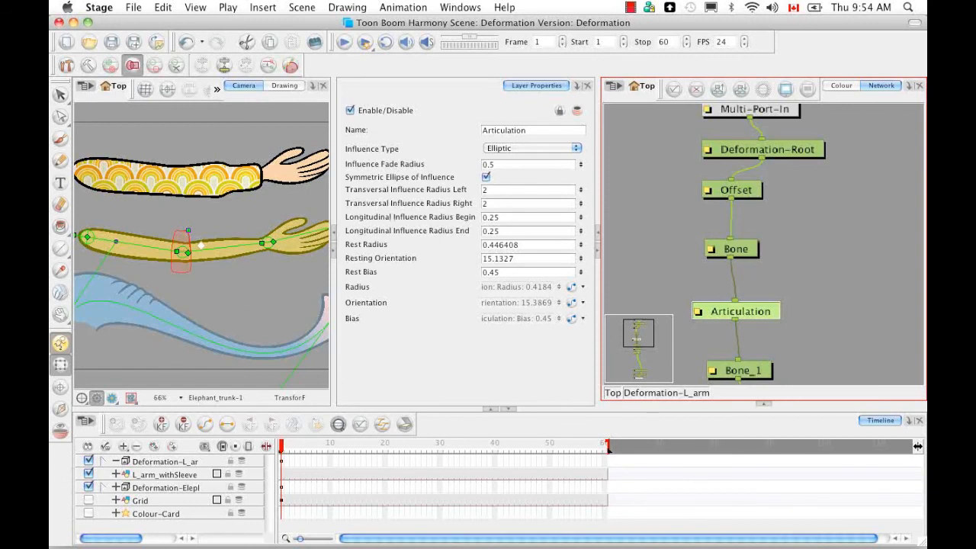
Try the Shaped influence type on the Articulation and return it to Infinite
click(577, 150)
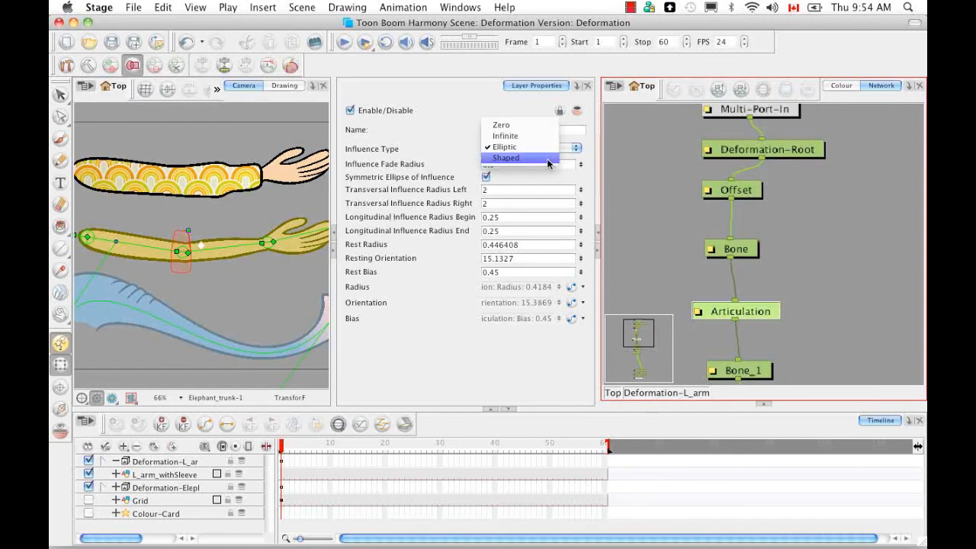
click(549, 160)
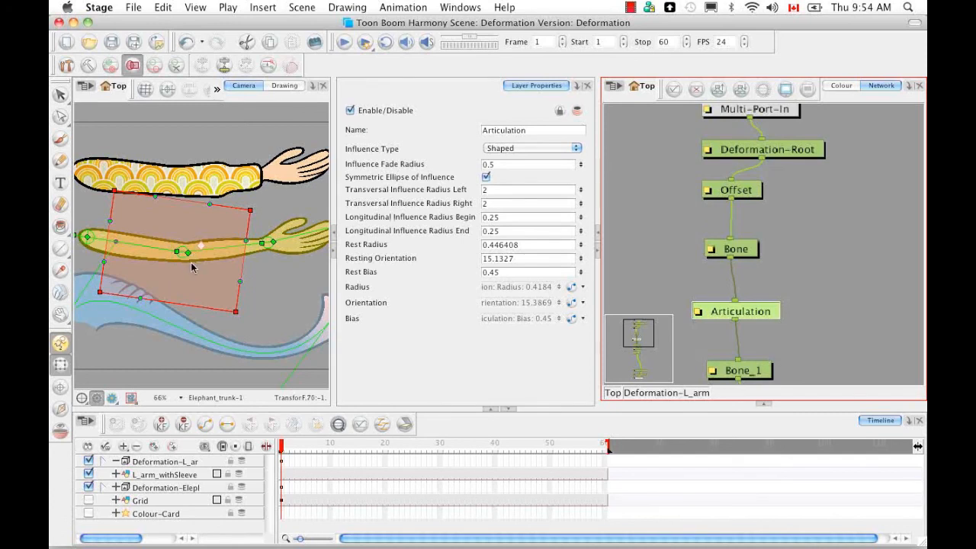
click(573, 148)
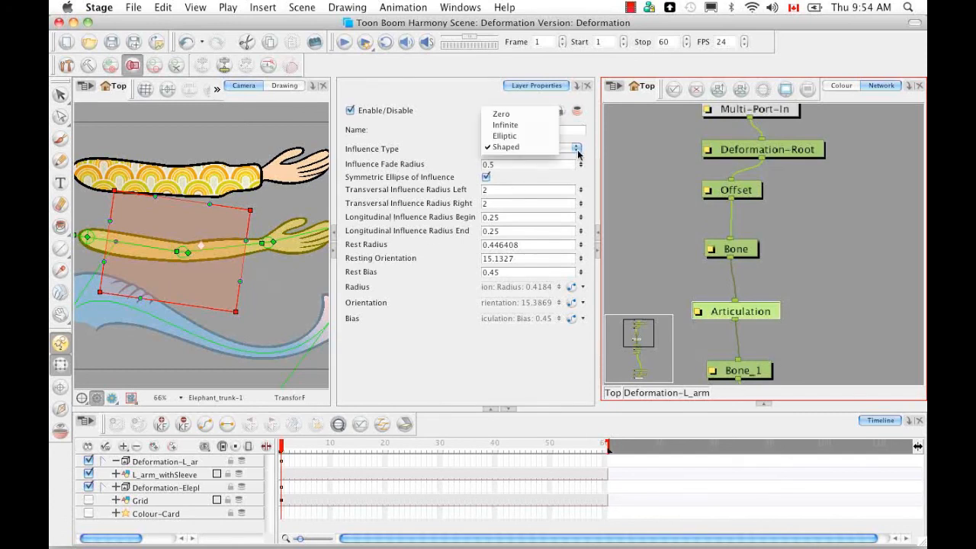
click(504, 125)
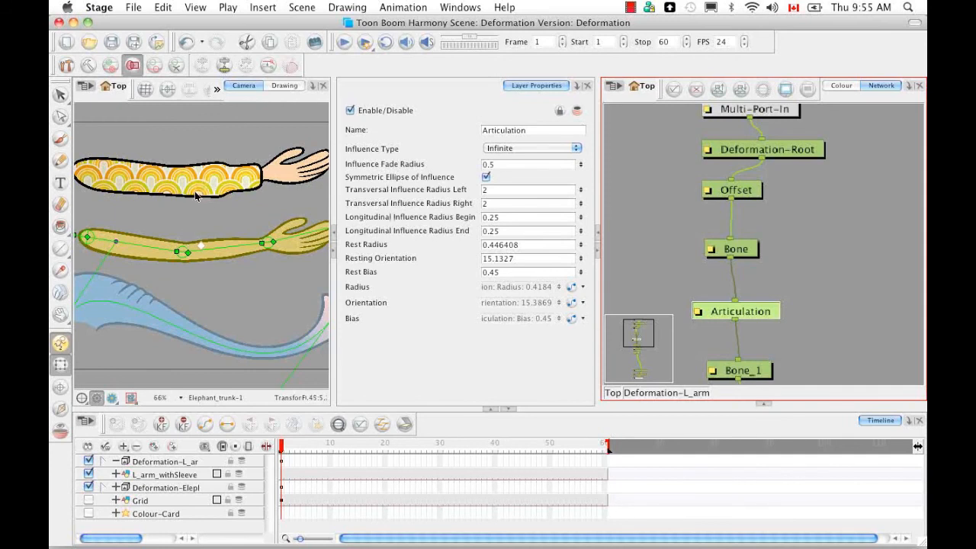
click(576, 148)
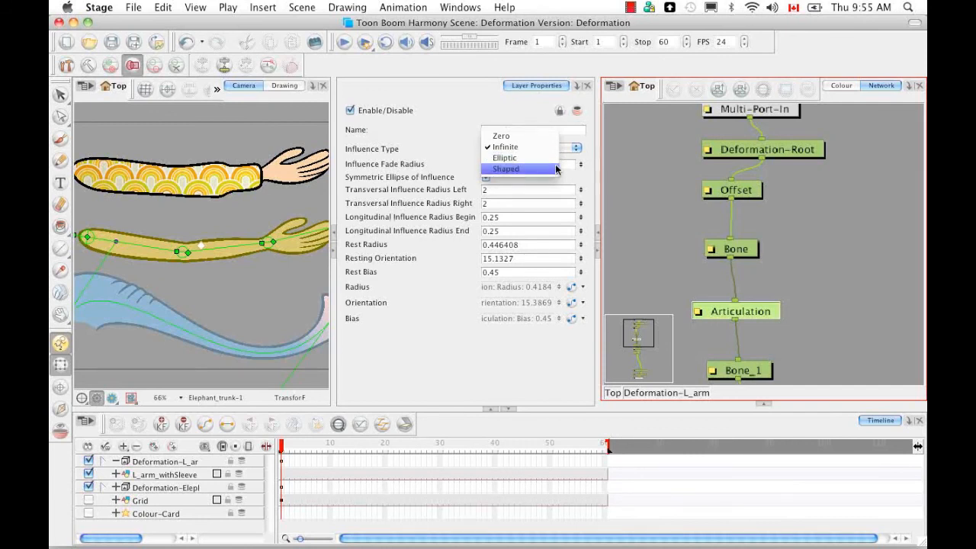
click(589, 152)
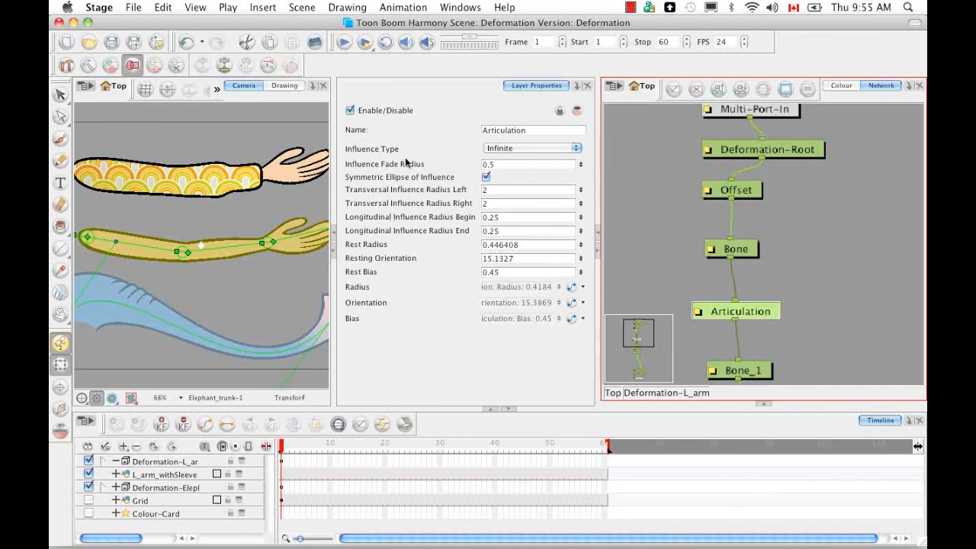
Set the Articulation's influence type to Elliptic and toggle its Symmetric Ellipse of Influence option off and on again
click(577, 148)
click(550, 158)
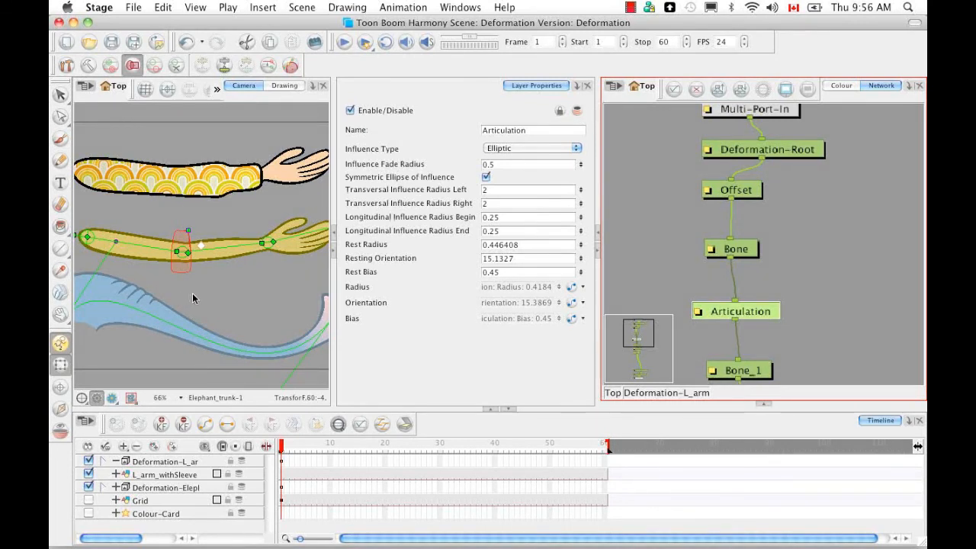
click(486, 177)
click(487, 178)
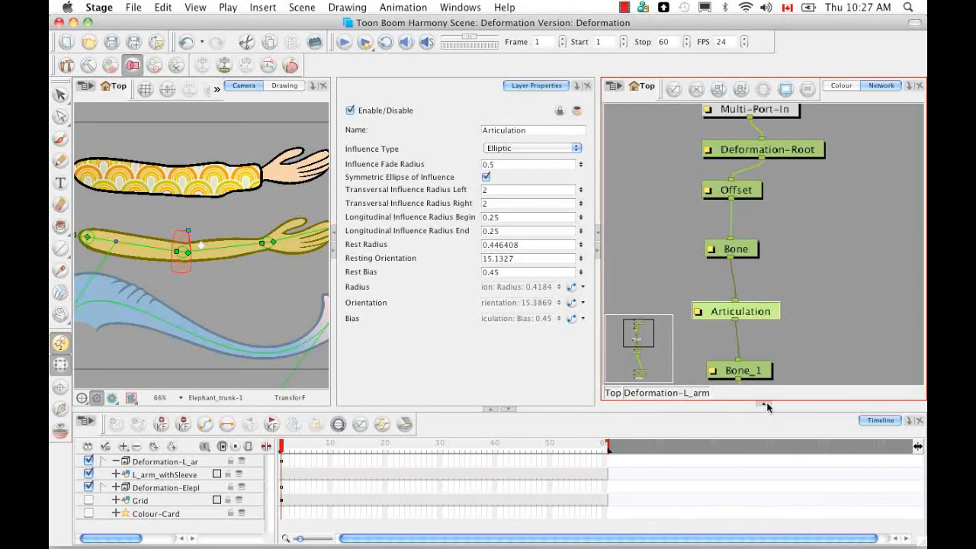
Reveal the Module Library below the network, return to the top level and enter the Deformation-Elephant_trunk group
click(767, 406)
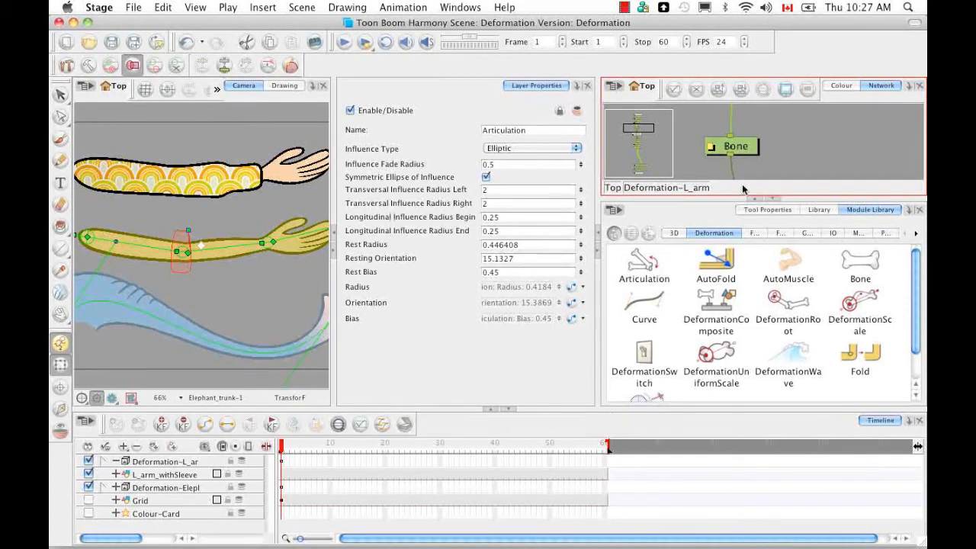
key(shift+super+e)
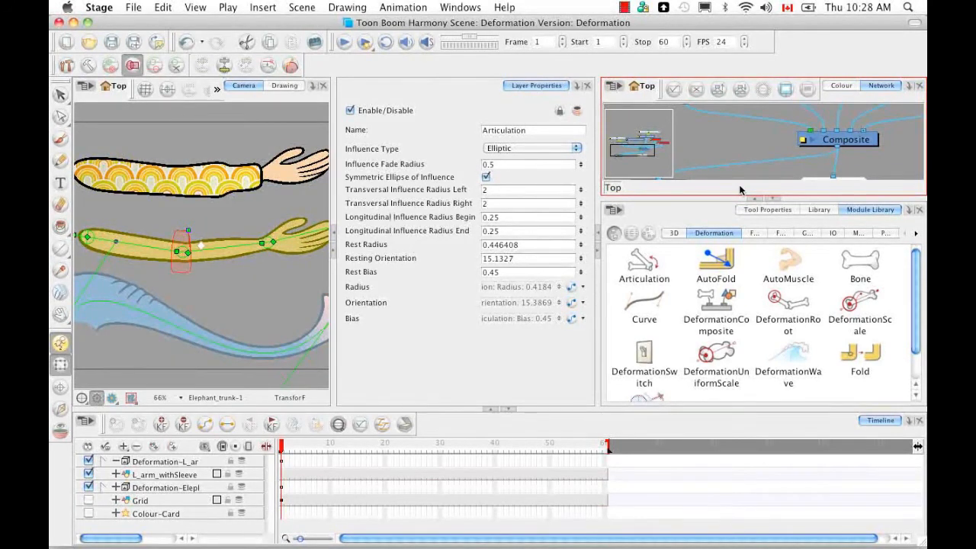
click(717, 142)
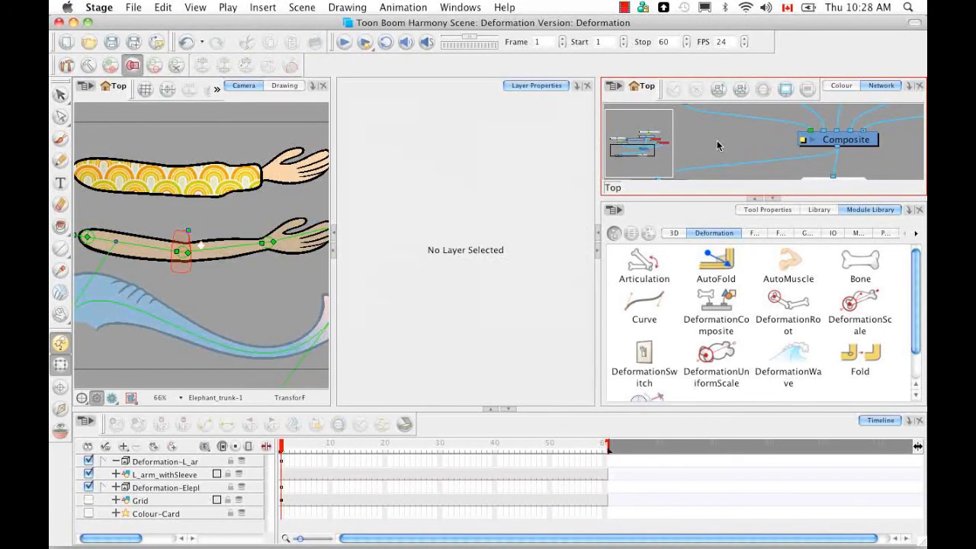
drag(721, 139, 751, 152)
drag(820, 126, 738, 144)
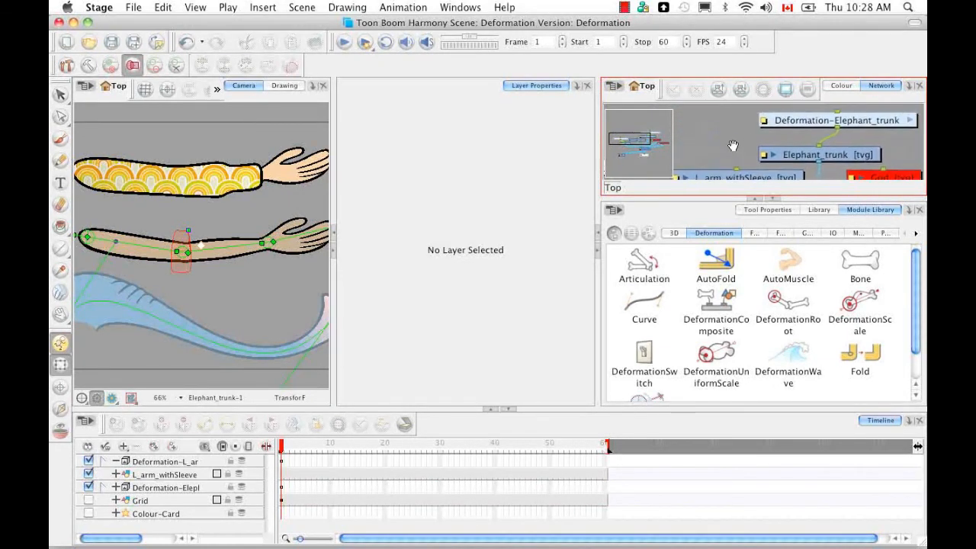
drag(836, 130, 777, 134)
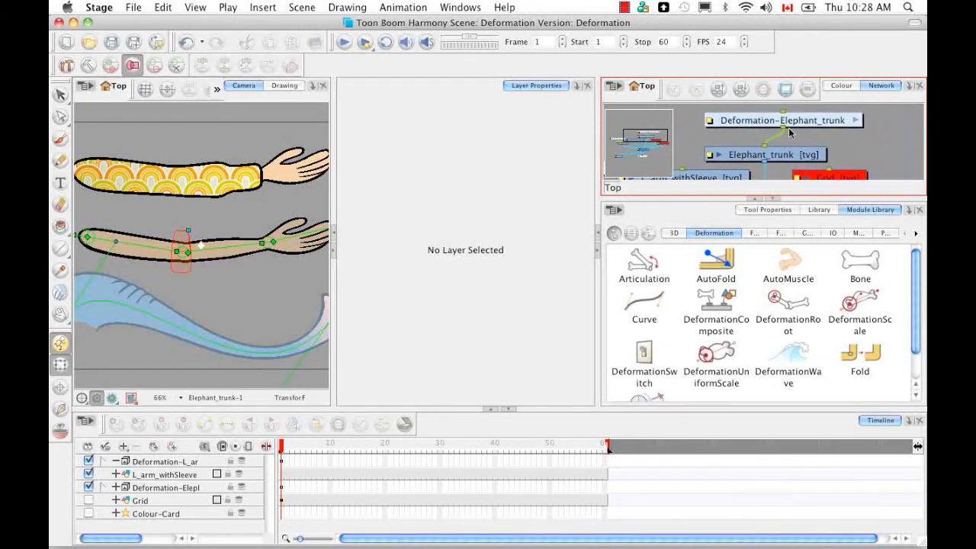
click(857, 121)
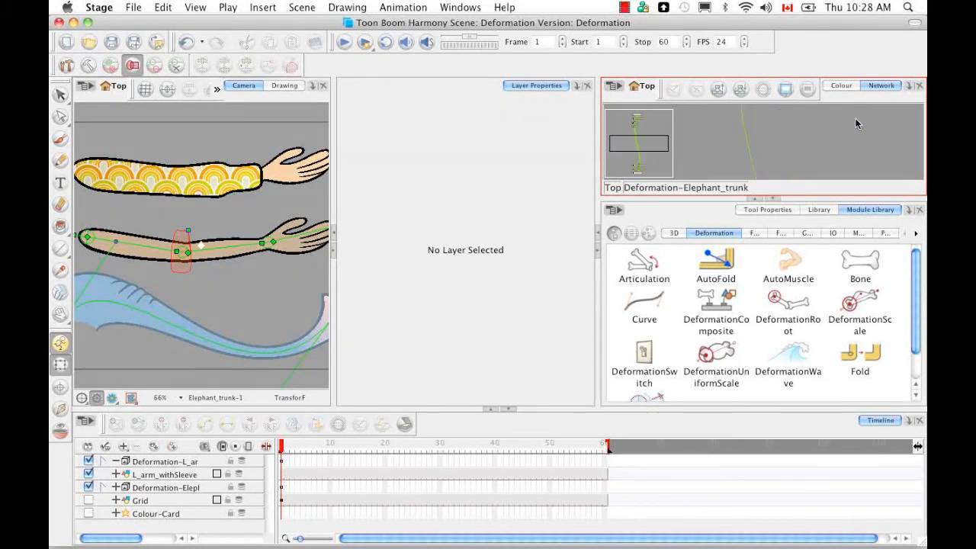
Add an AutoFold module beside the connection in the elephant trunk's deformation chain and restore the full-height Network view
click(720, 269)
drag(720, 273, 784, 147)
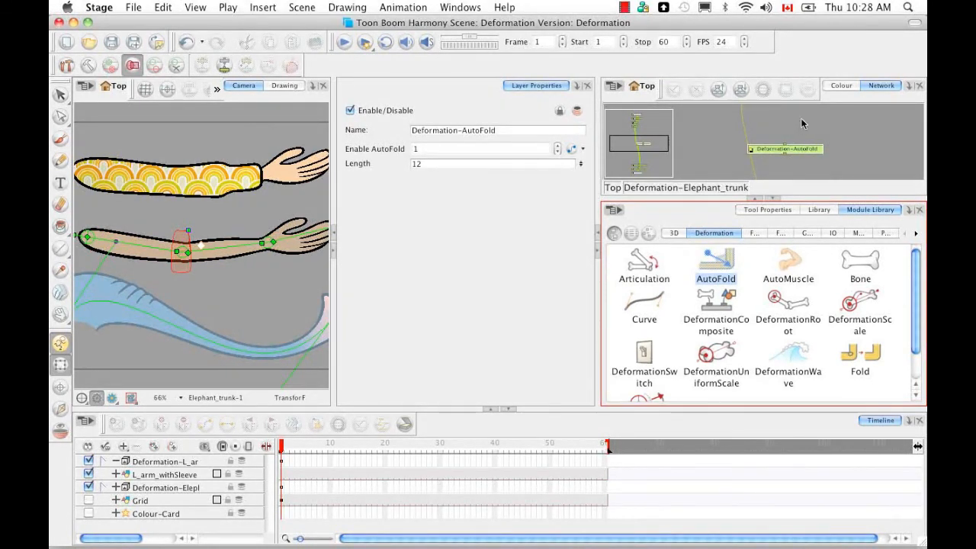
click(774, 200)
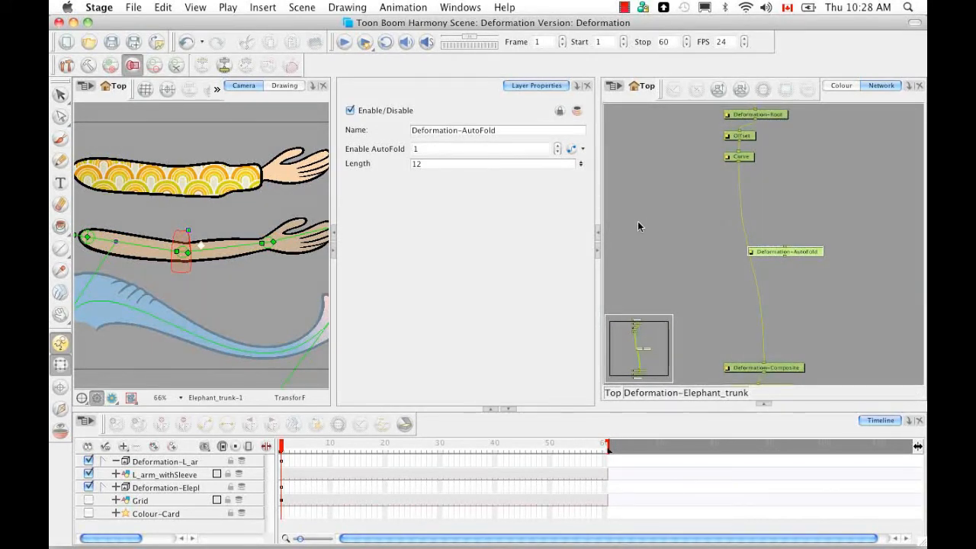
Hide the Deformation-L_arm and L_arm_withSleeve layers and clear the module selection
click(89, 461)
click(89, 473)
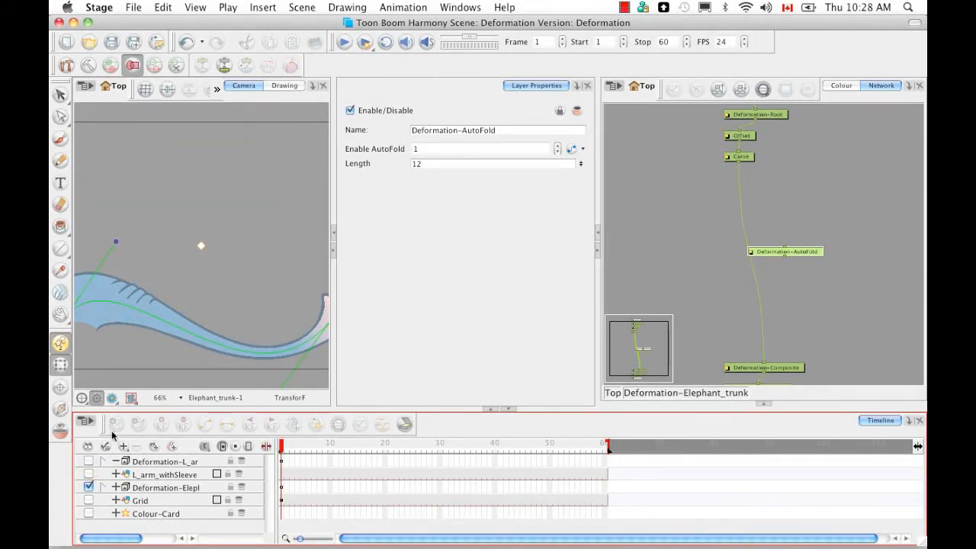
click(174, 286)
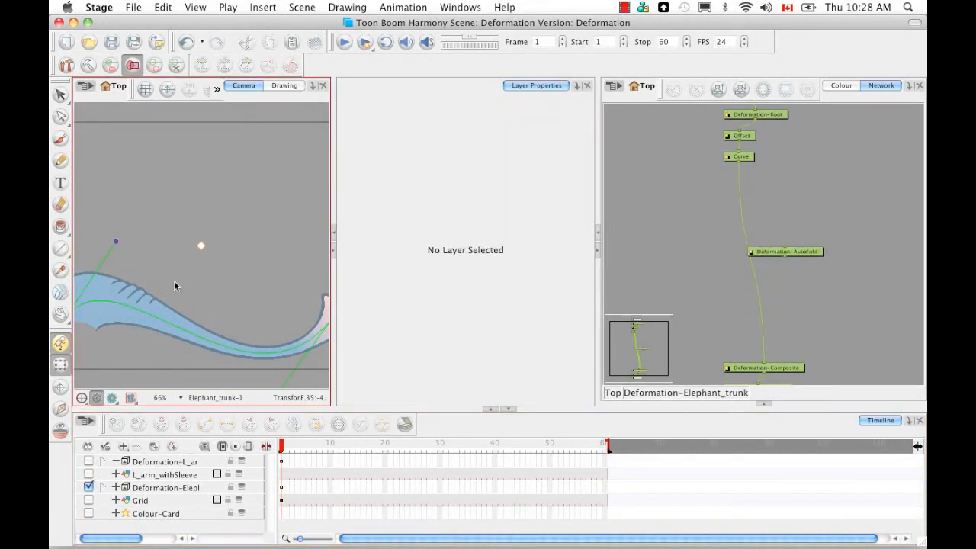
Fold the elephant trunk sharply by moving its curve's end point and both handles, and examine the overlapping crease up close
key(1)
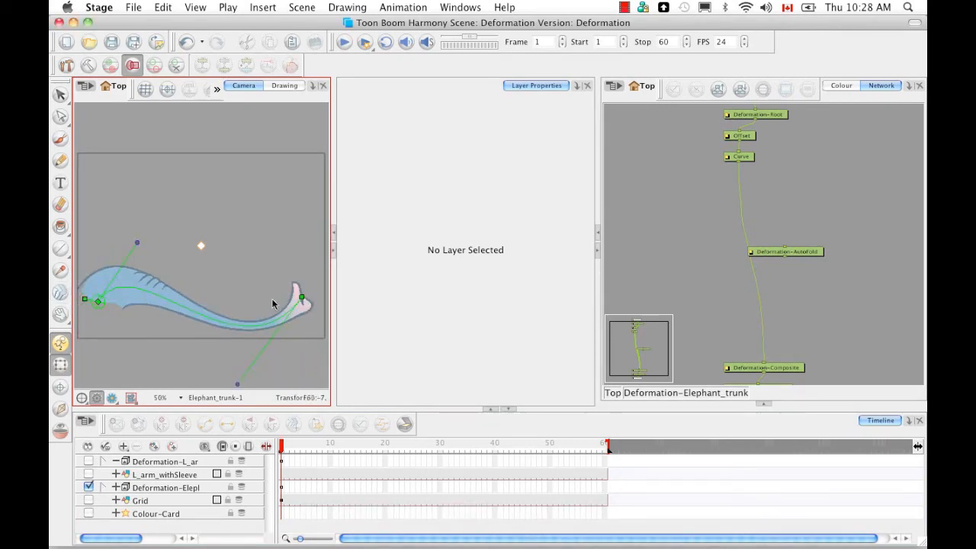
drag(302, 297, 215, 283)
drag(137, 246, 164, 206)
drag(152, 368, 61, 206)
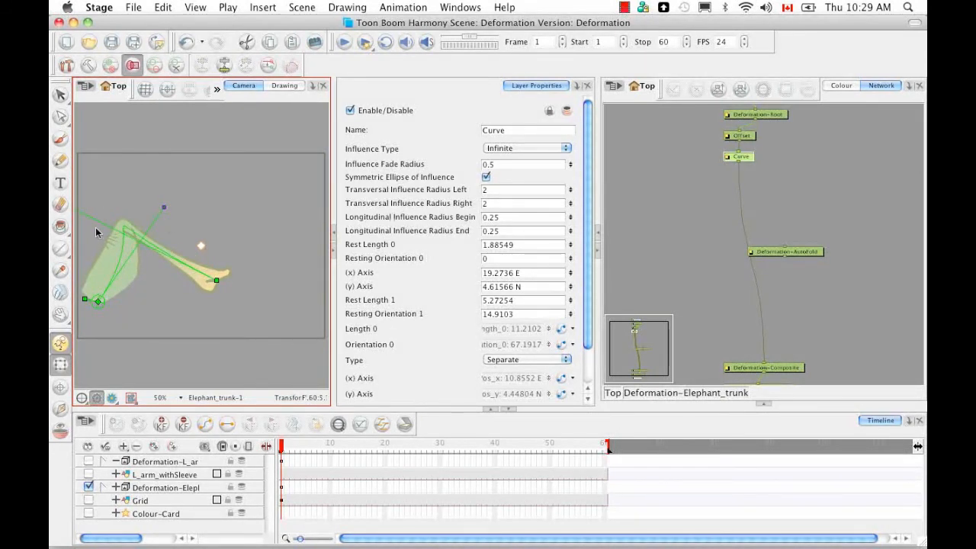
drag(183, 298, 229, 311)
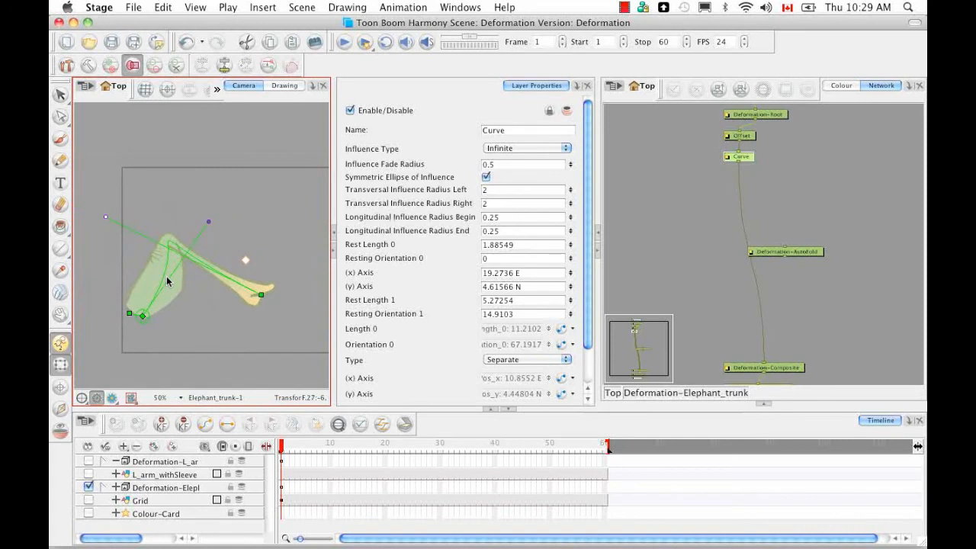
scroll(167, 281, up, 3)
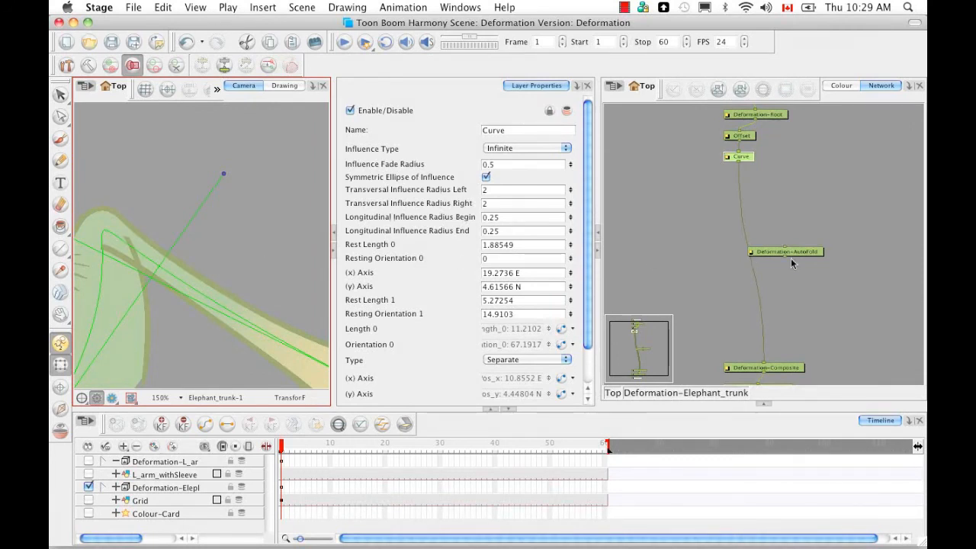
Insert the Deformation-AutoFold module into the connection between the Curve and Deformation-Composite modules
click(811, 255)
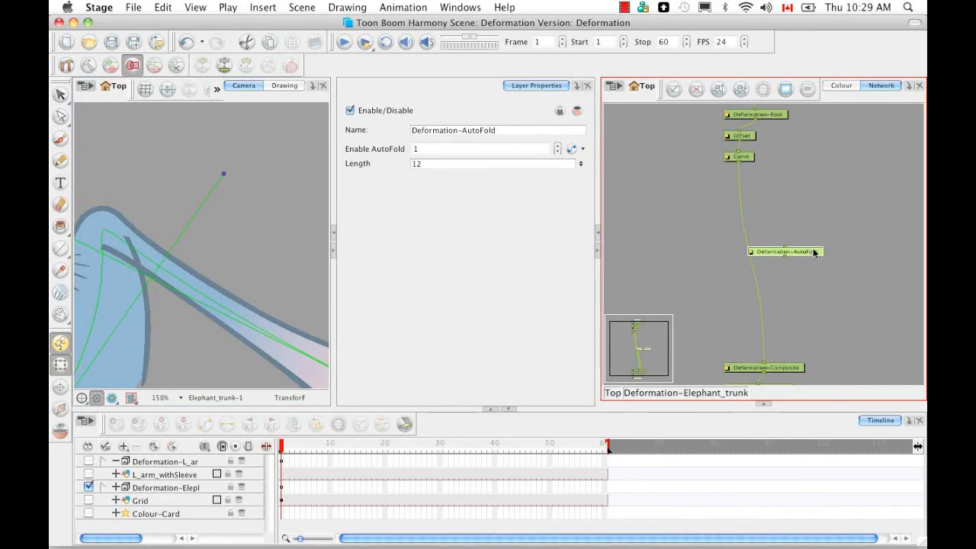
drag(814, 253, 779, 256)
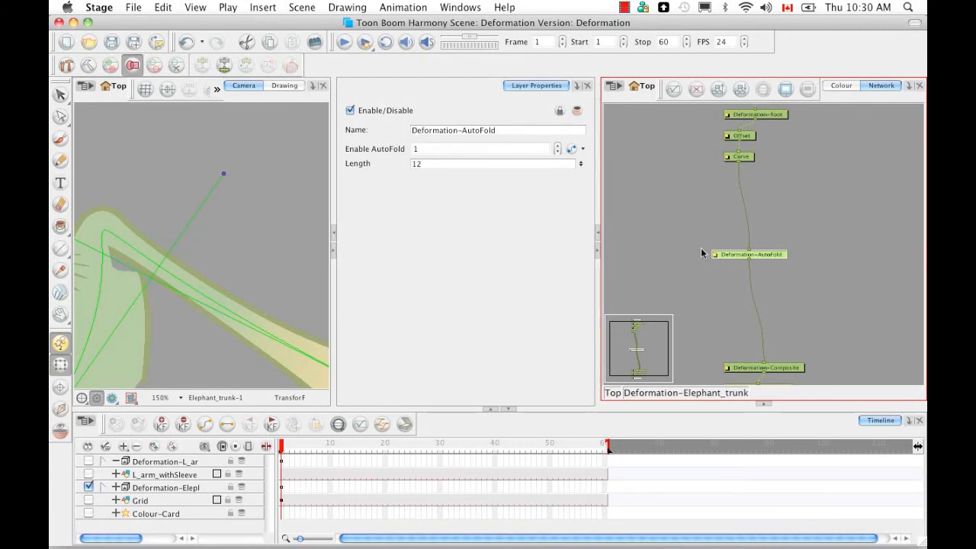
Show the Colour-Card layer and display the elephant trunk in Render View
click(89, 513)
click(111, 398)
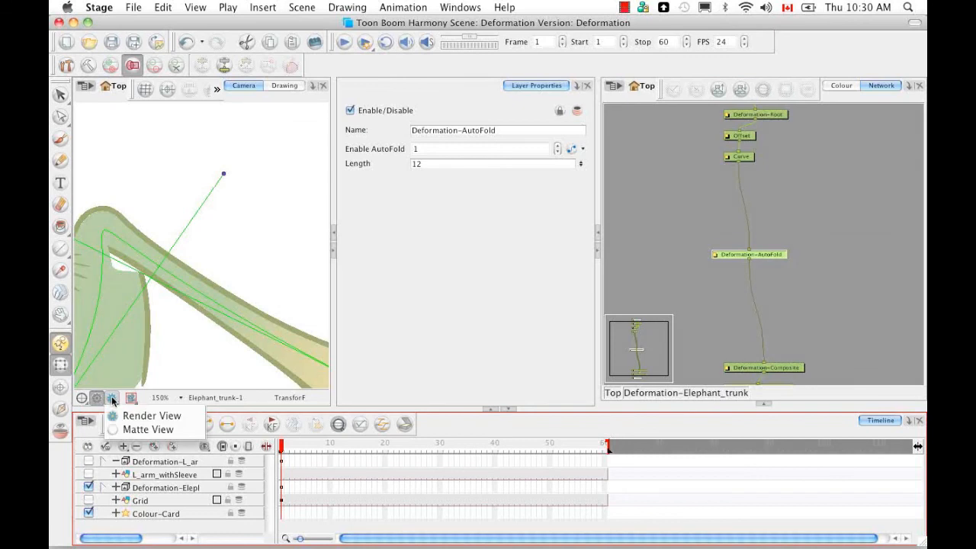
click(149, 411)
click(205, 400)
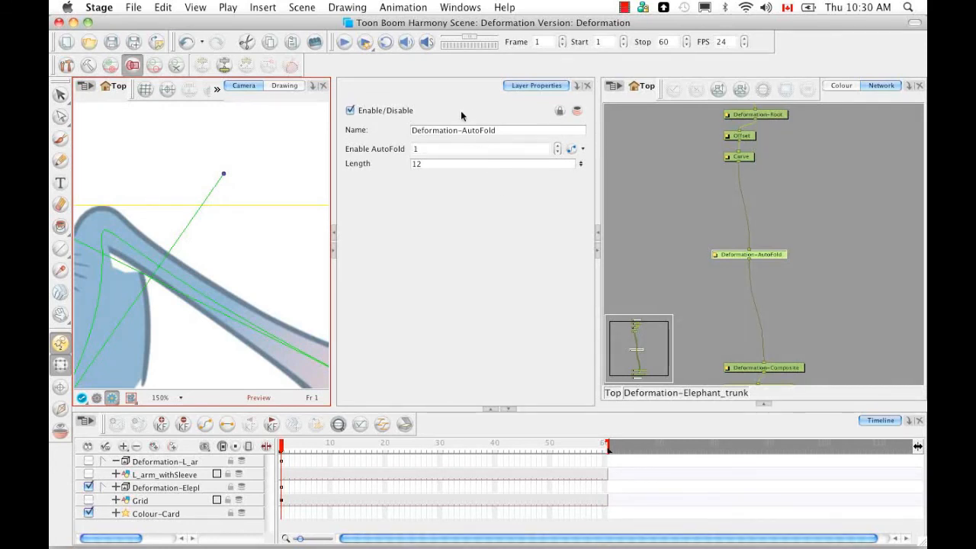
Try different Length values for the AutoFold module, including 0, 30 and -30, to compare their effect on the crease
drag(581, 164, 581, 153)
drag(581, 164, 579, 206)
drag(581, 164, 583, 153)
click(574, 164)
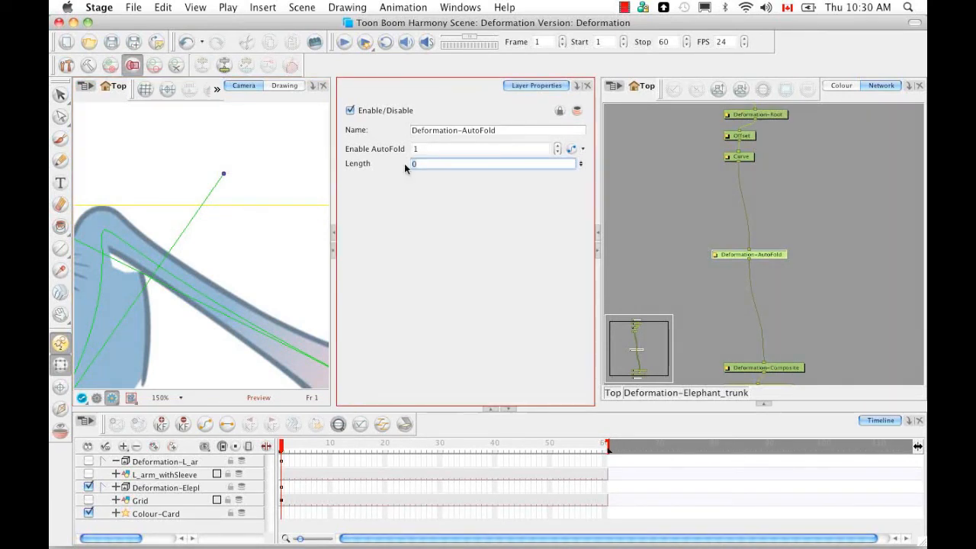
key(BackSpace)
text(30)
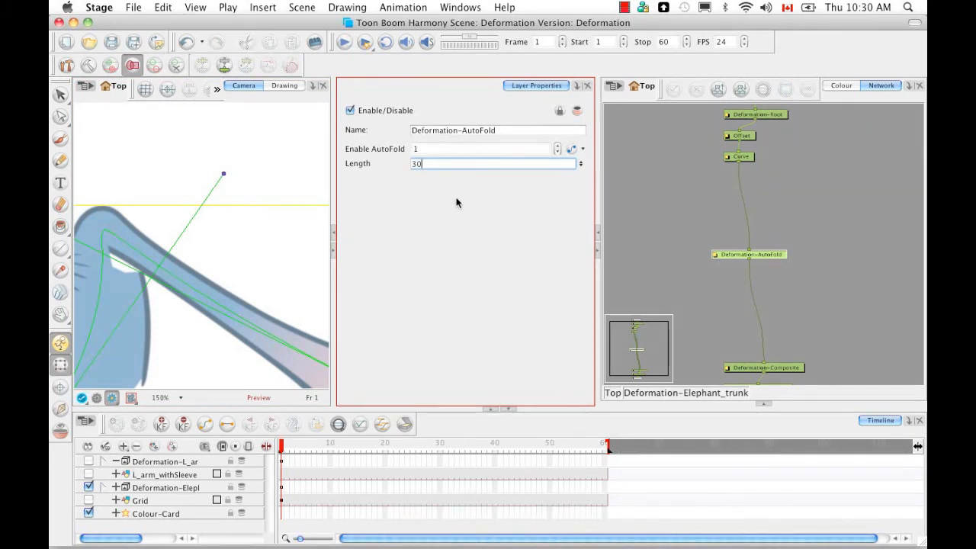
double_click(415, 164)
text(-30)
key(Return)
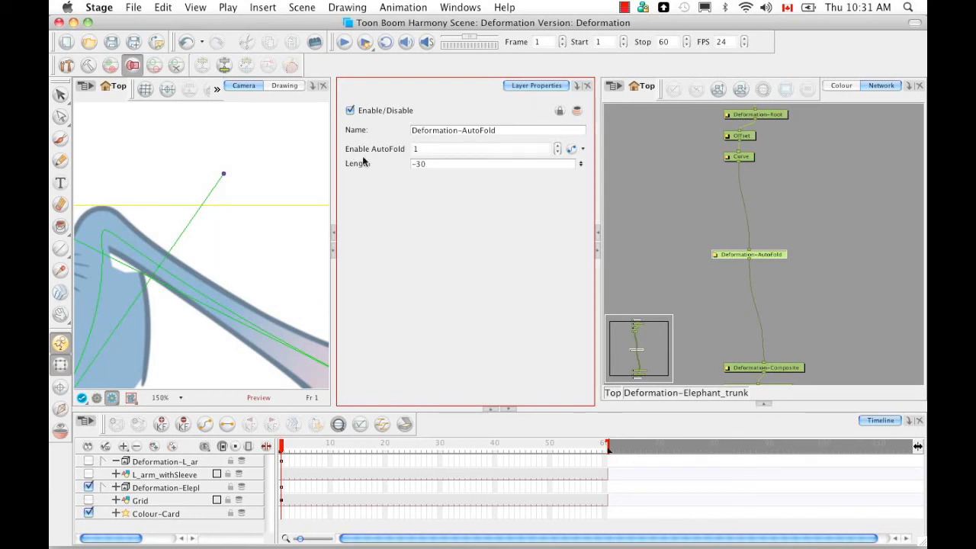
Set Enable AutoFold to 0 to compare the crease without it, and return the value to 1
double_click(417, 150)
text(0)
key(Return)
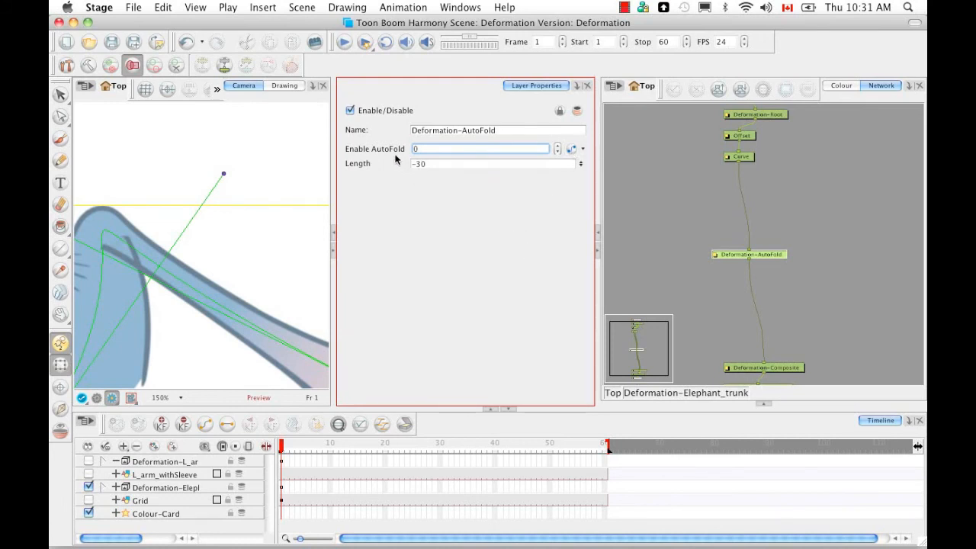
text(1)
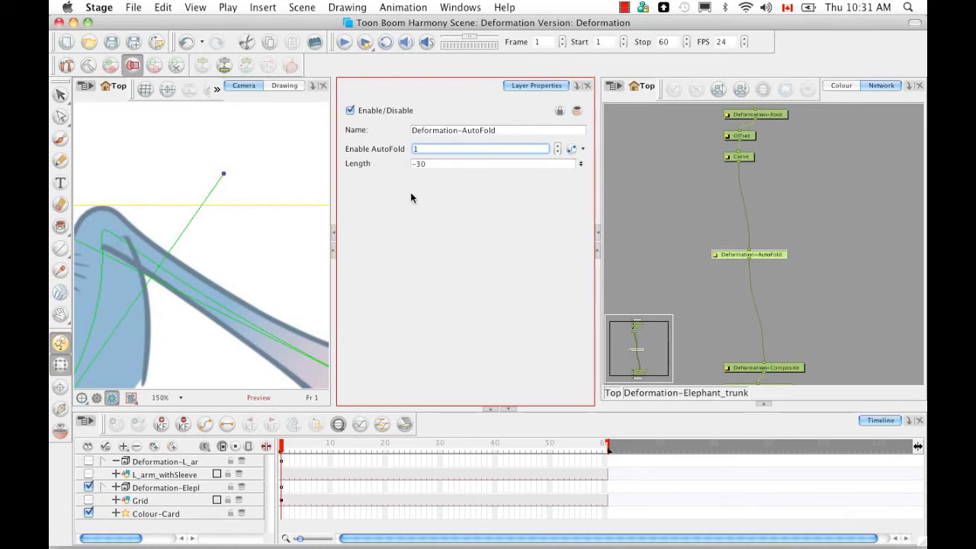
key(Return)
click(430, 229)
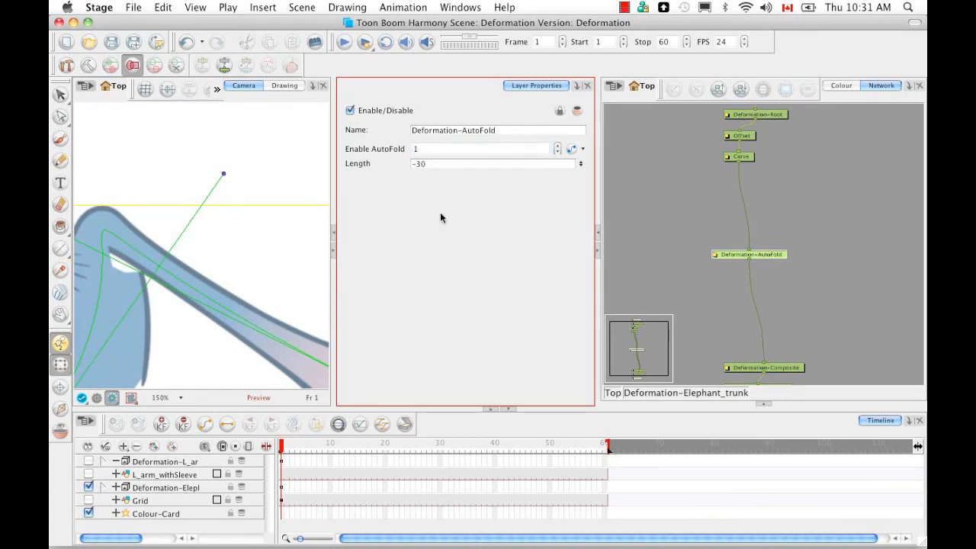
Delete the Deformation-AutoFold module from the elephant trunk's deformation chain
click(785, 281)
click(776, 254)
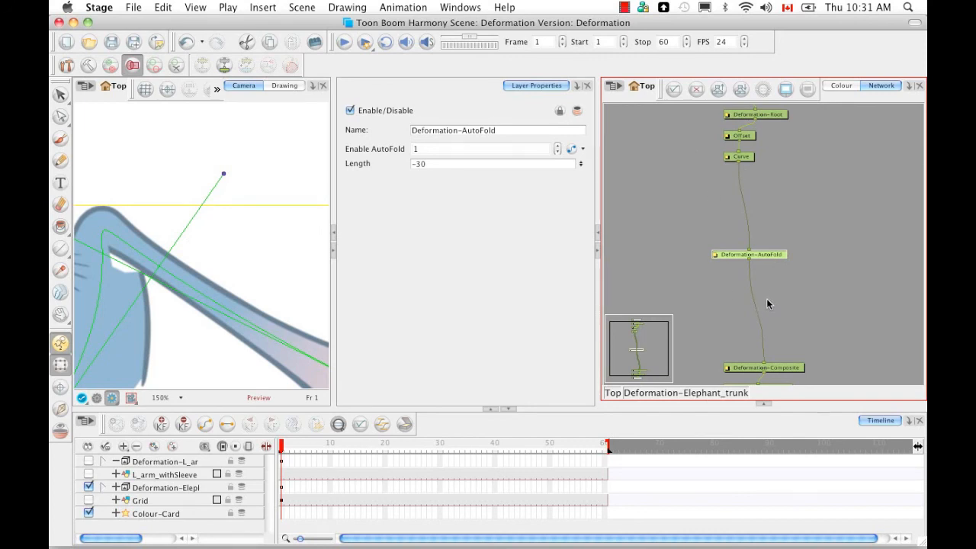
key(Delete)
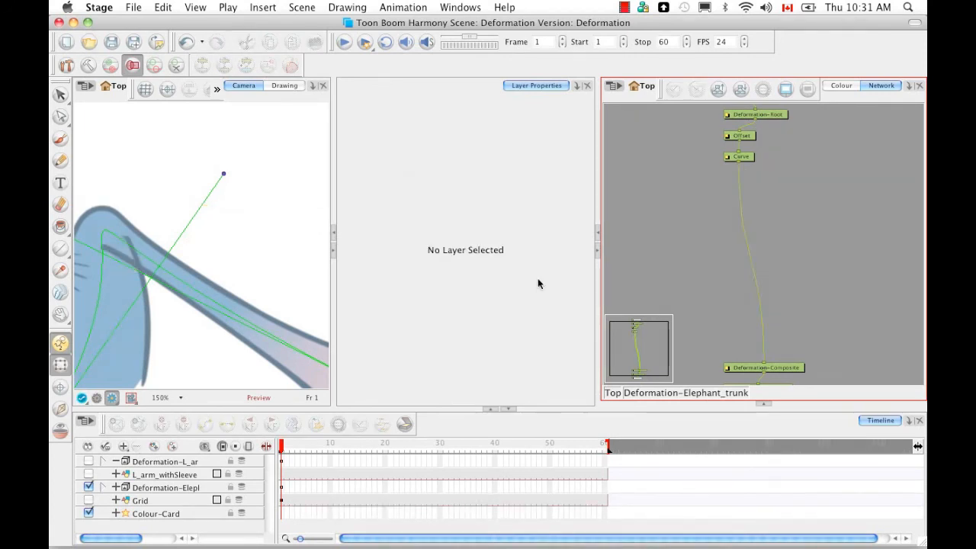
Add a Fold module from the Deformation modules and insert it into the connection between Curve and Deformation-Composite
click(766, 404)
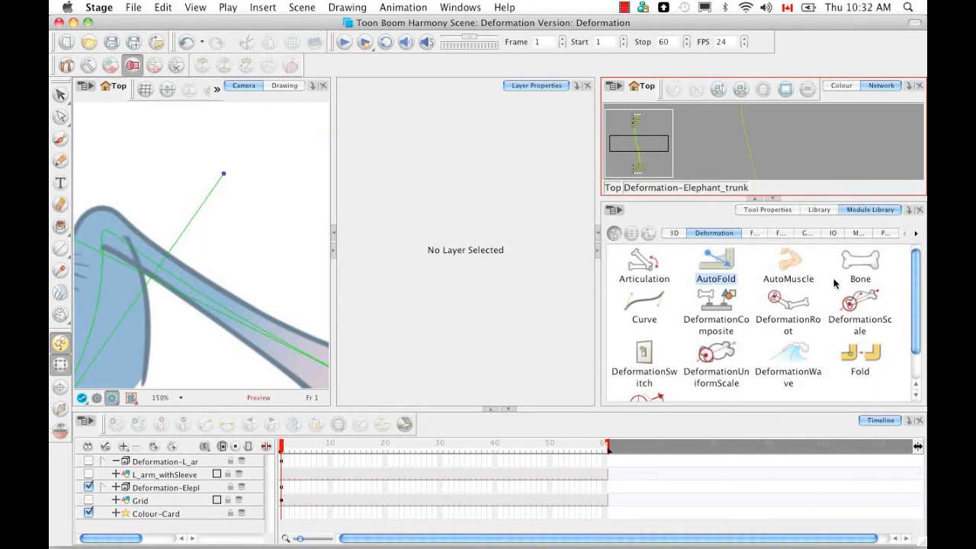
click(881, 356)
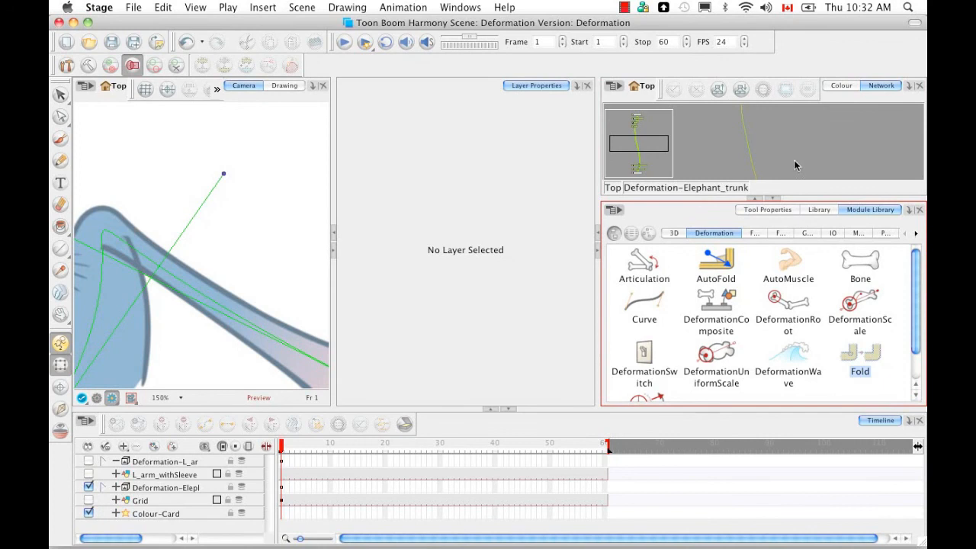
drag(794, 166, 799, 148)
click(772, 198)
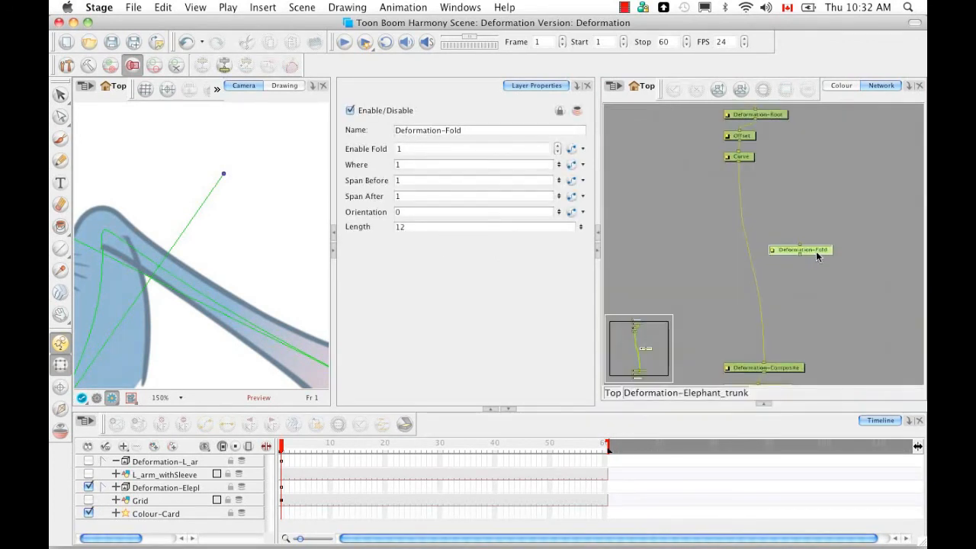
drag(816, 250, 766, 256)
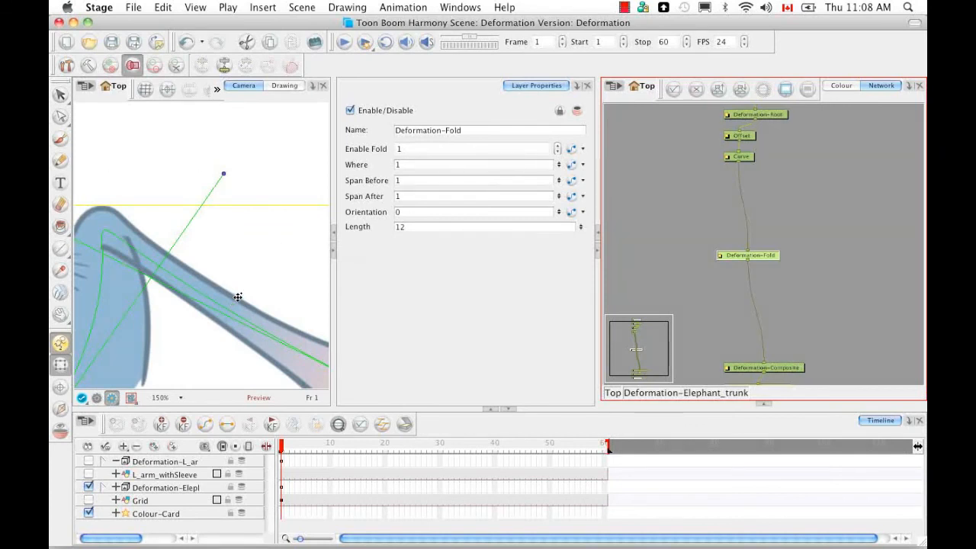
Bring the whole elephant trunk into the Camera view and show the Fold module's deformation controls
click(226, 396)
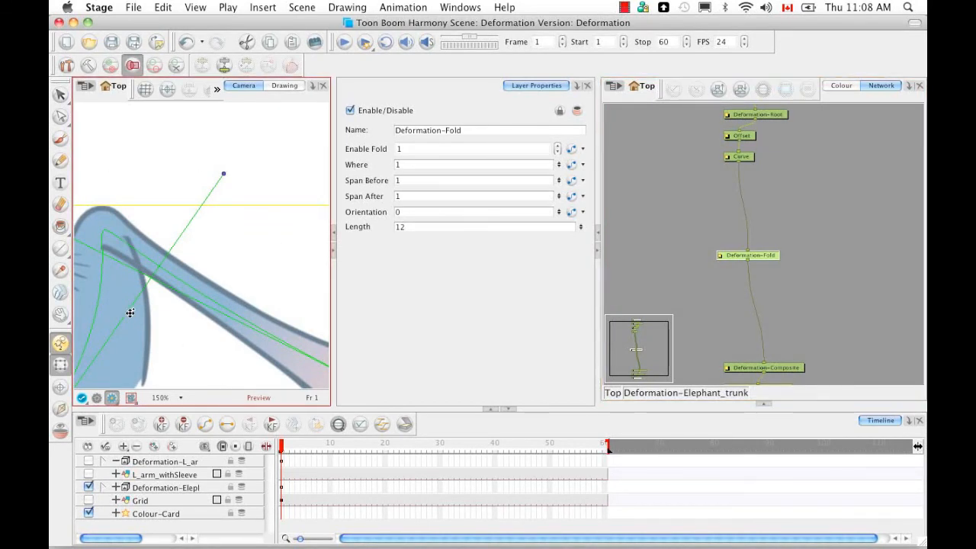
scroll(130, 313, down, 3)
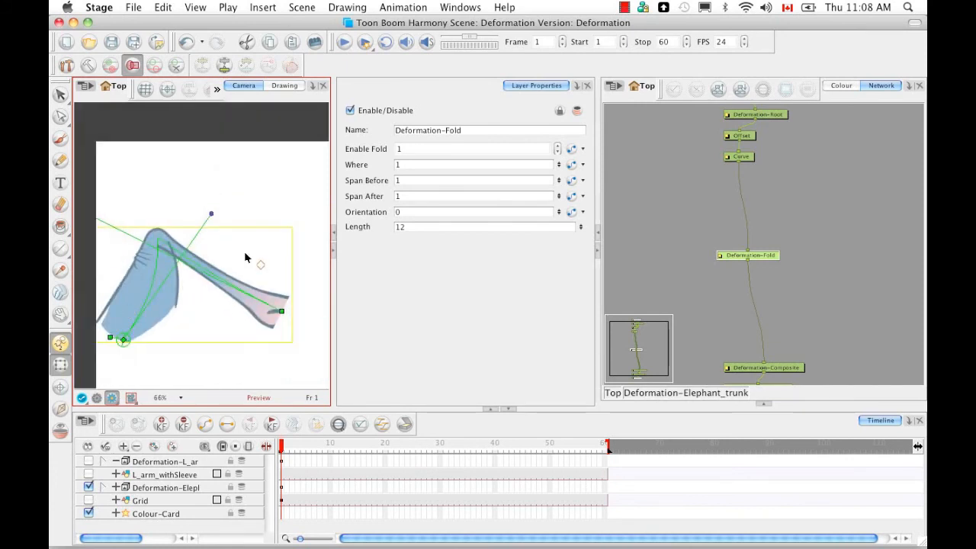
drag(246, 291, 234, 280)
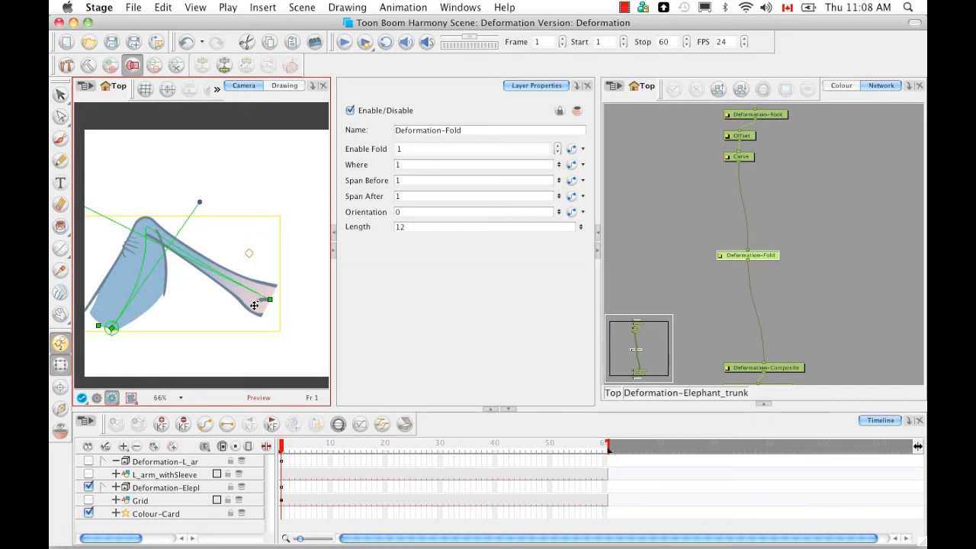
key(shift+F11)
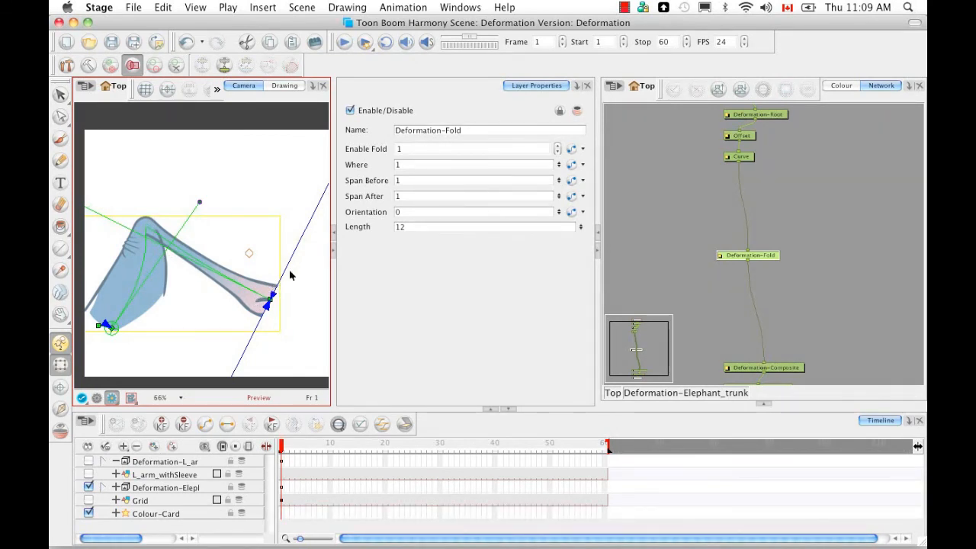
Rotate the fold line to an Orientation of about 54 and reduce Span After to 0, working in OpenGL view
drag(559, 213, 562, 150)
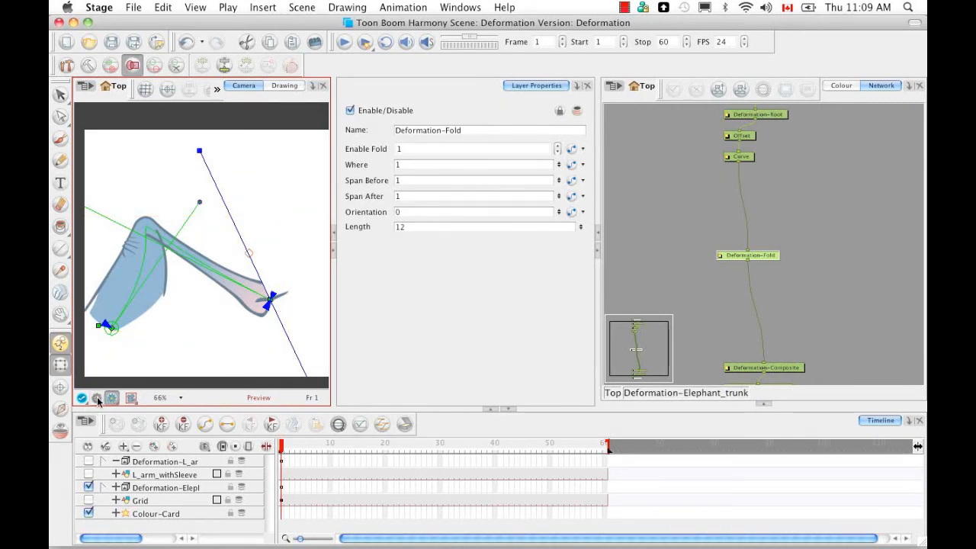
click(96, 397)
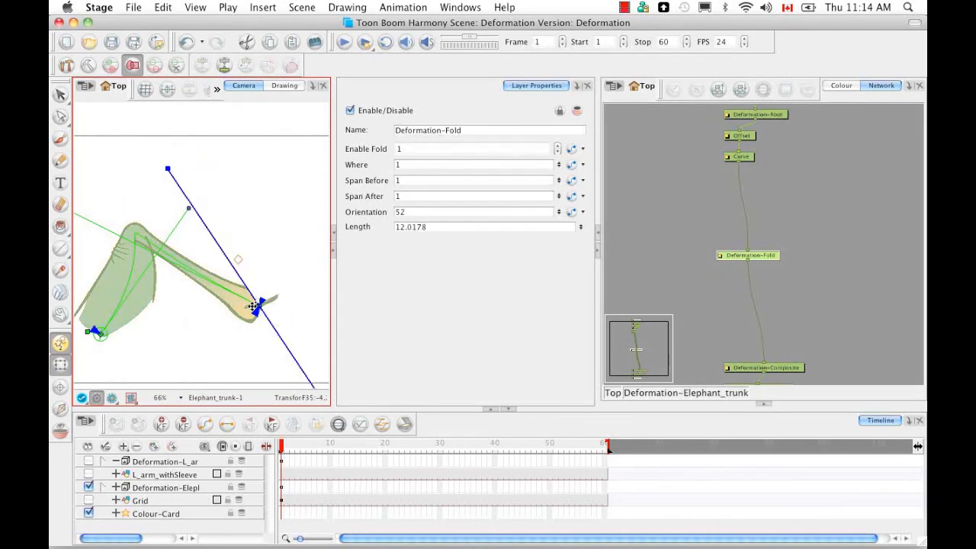
drag(253, 307, 223, 298)
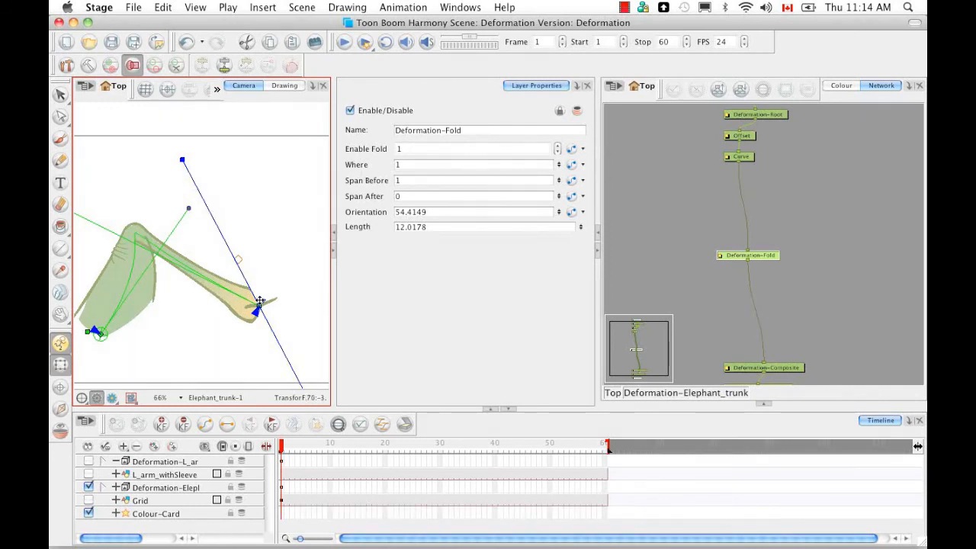
Move the fold from the trunk's tip to its crease, with Where set to 0.6 and Orientation set to 70
drag(262, 301, 147, 249)
click(559, 209)
mouse_move(559, 213)
mouse_down()
mouse_move(558, 190)
mouse_move(559, 204)
mouse_up()
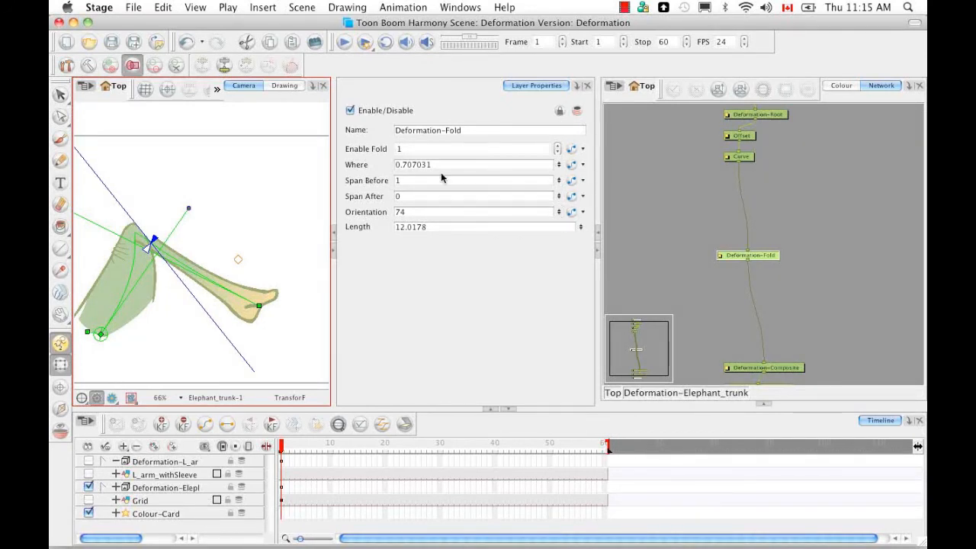
drag(433, 165, 397, 165)
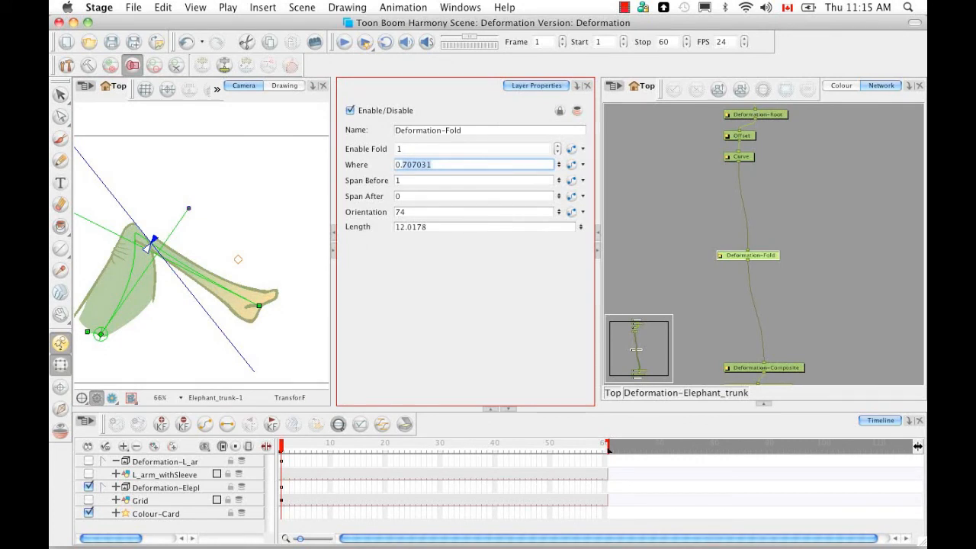
text(0.6)
key(Return)
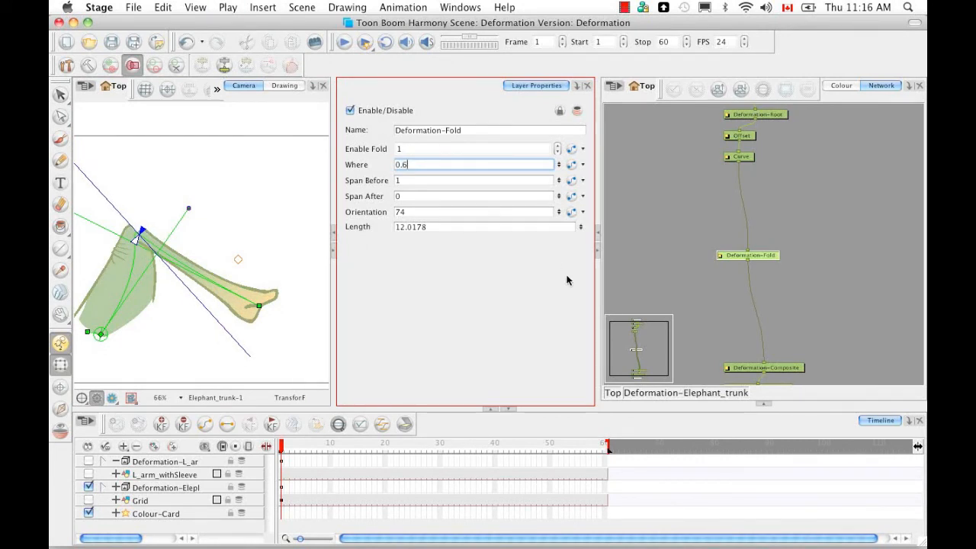
drag(559, 211, 562, 221)
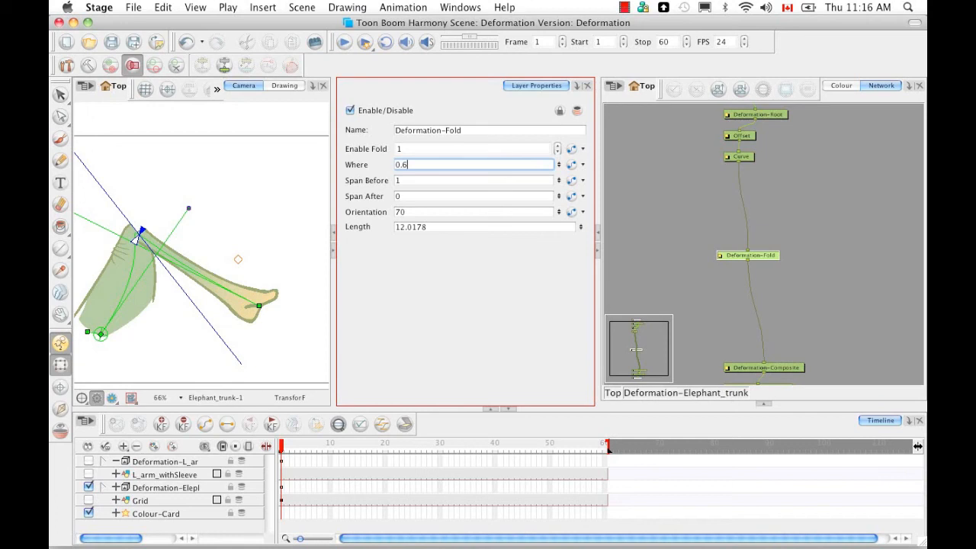
Clear the Fold module selection and show the trunk's crease up close in Render View
click(253, 333)
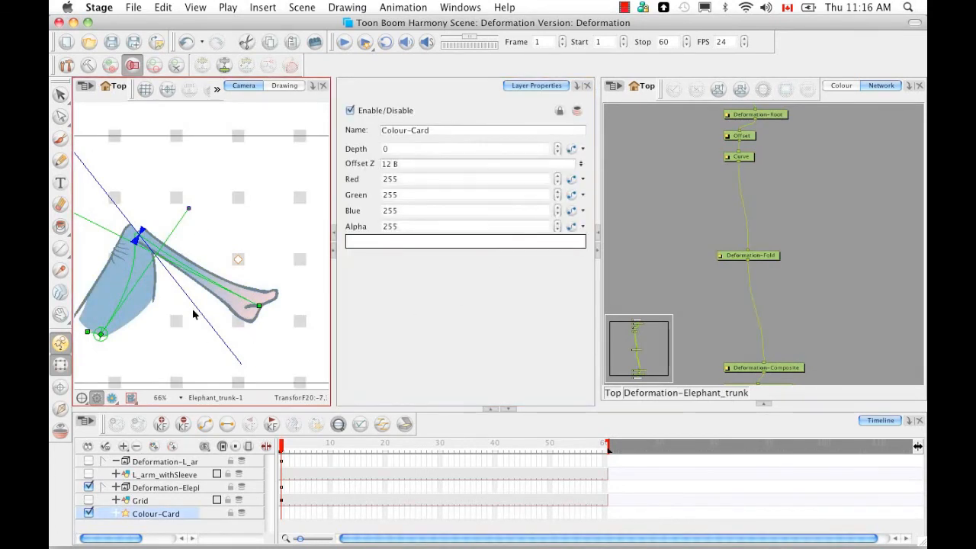
key(2)
key(2)
key(space)
drag(104, 276, 212, 310)
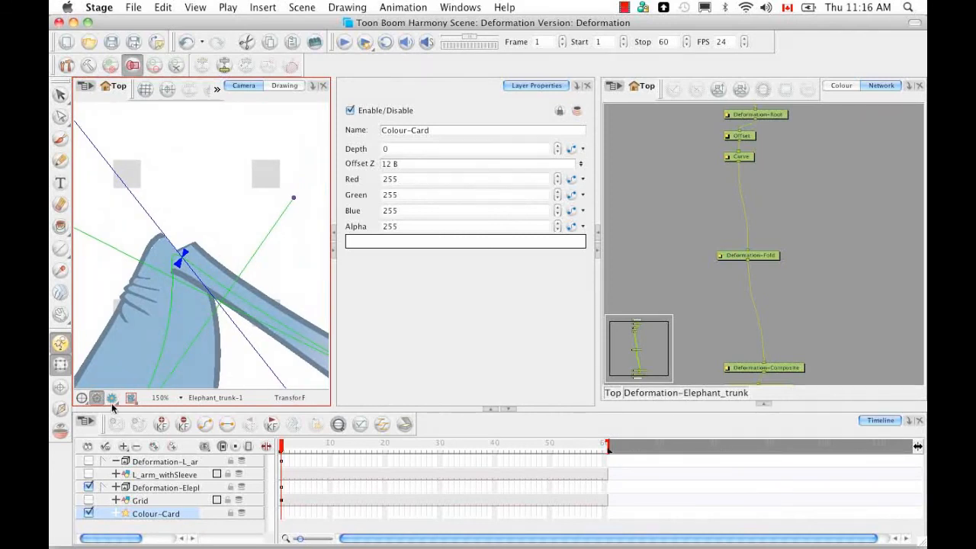
click(111, 398)
click(149, 416)
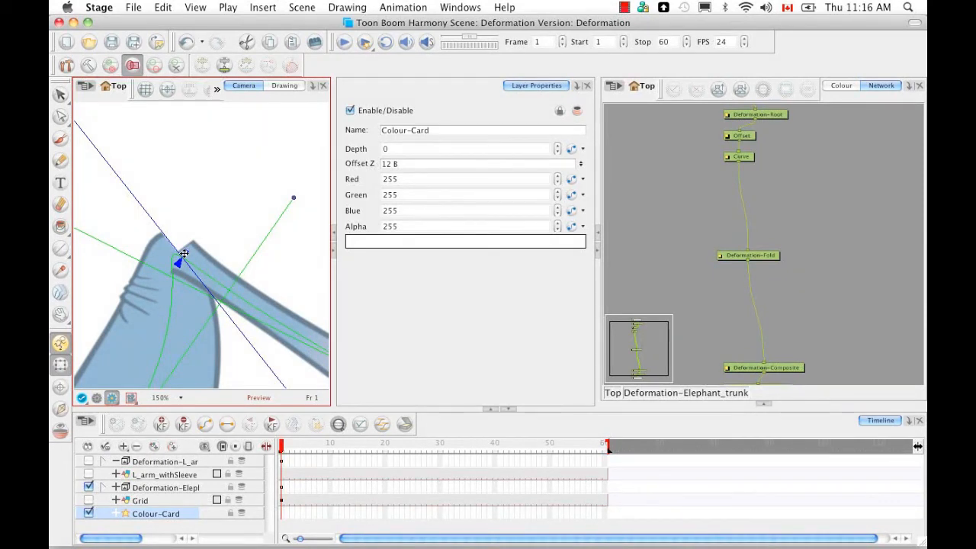
Try moving the Fold module's Span Before handle at the crease, and undo the move
click(773, 256)
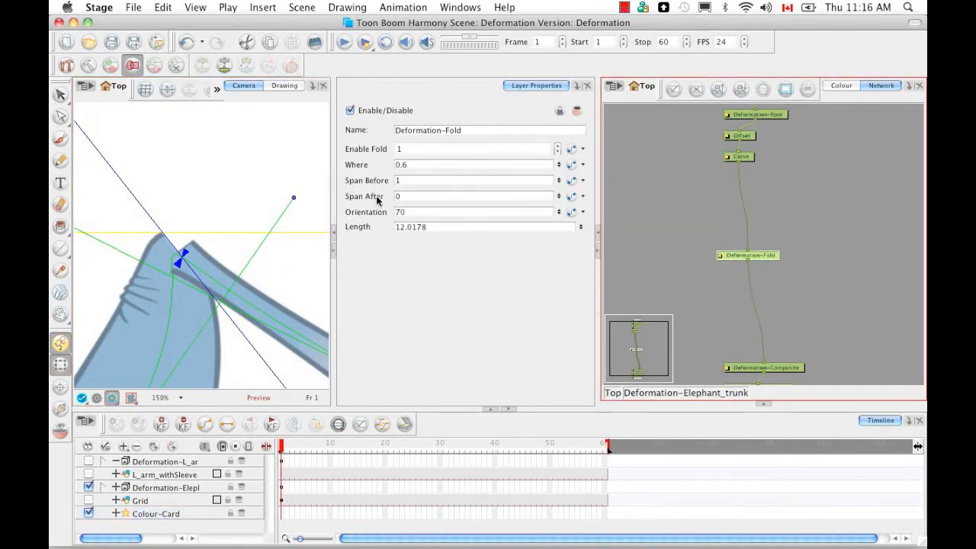
mouse_move(177, 263)
mouse_down()
mouse_move(202, 292)
mouse_move(183, 275)
mouse_up()
key(super+z)
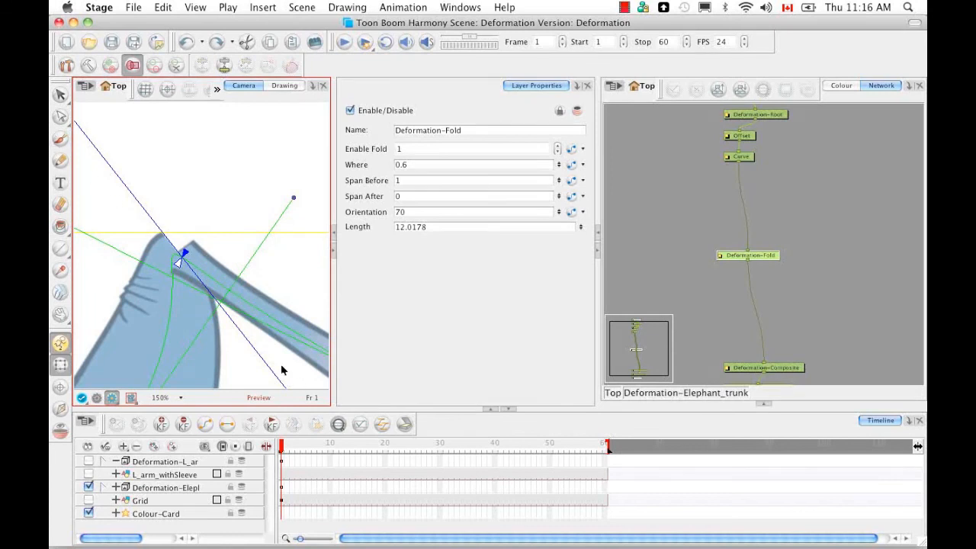
Extend the fold's Span After along the trunk to about 0.11 and deselect the Fold module
click(186, 251)
drag(190, 259, 215, 279)
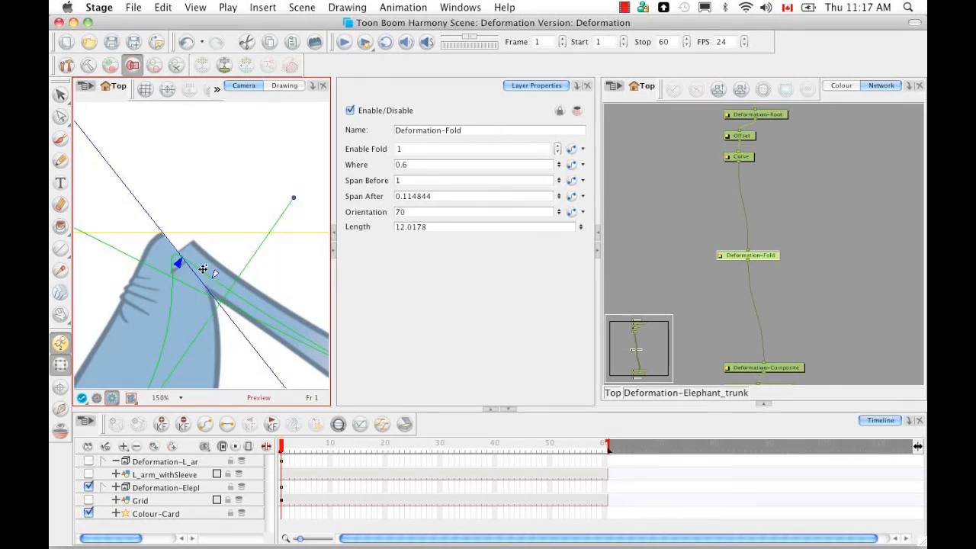
click(198, 220)
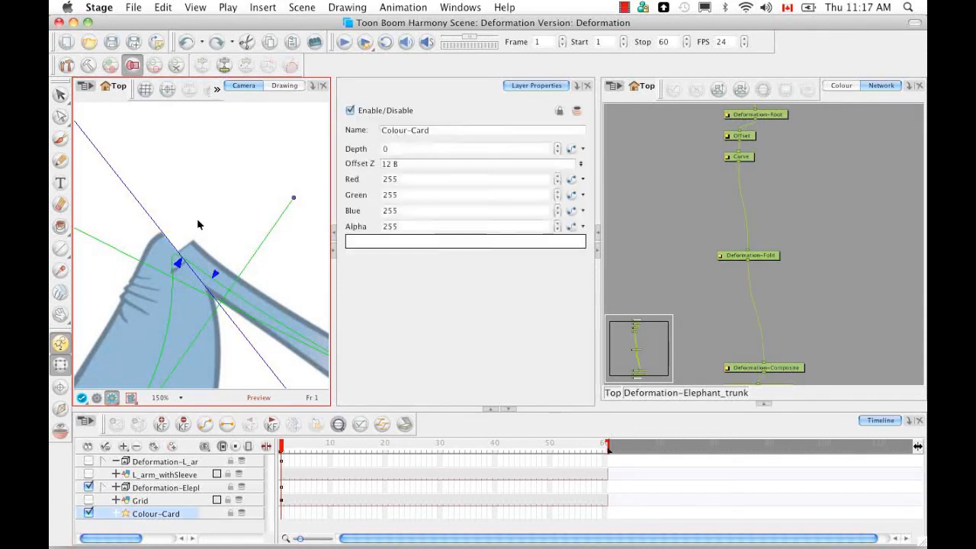
Examine the folded trunk as a whole and up close, and select the fold's Span Before handle
key(1)
key(1)
key(1)
key(1)
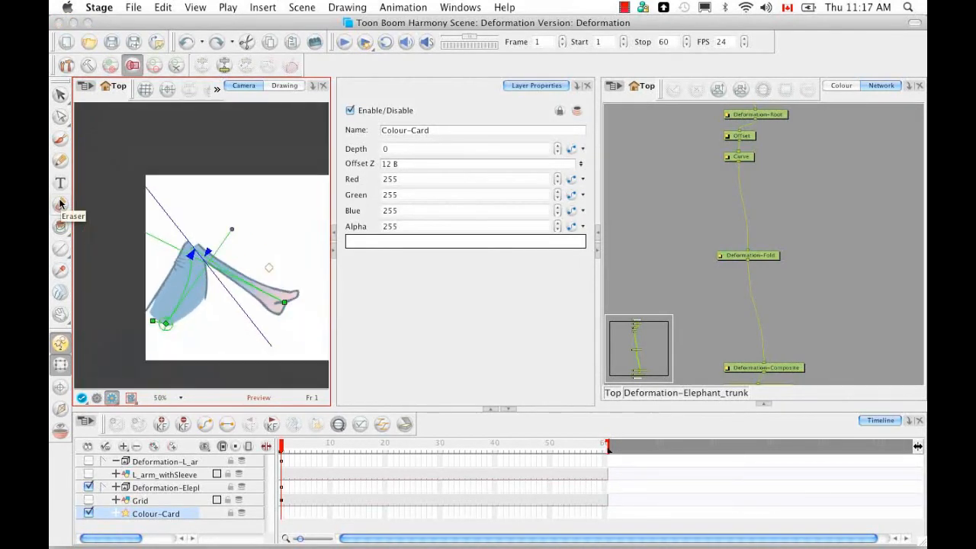
key(2)
key(2)
key(2)
key(2)
key(2)
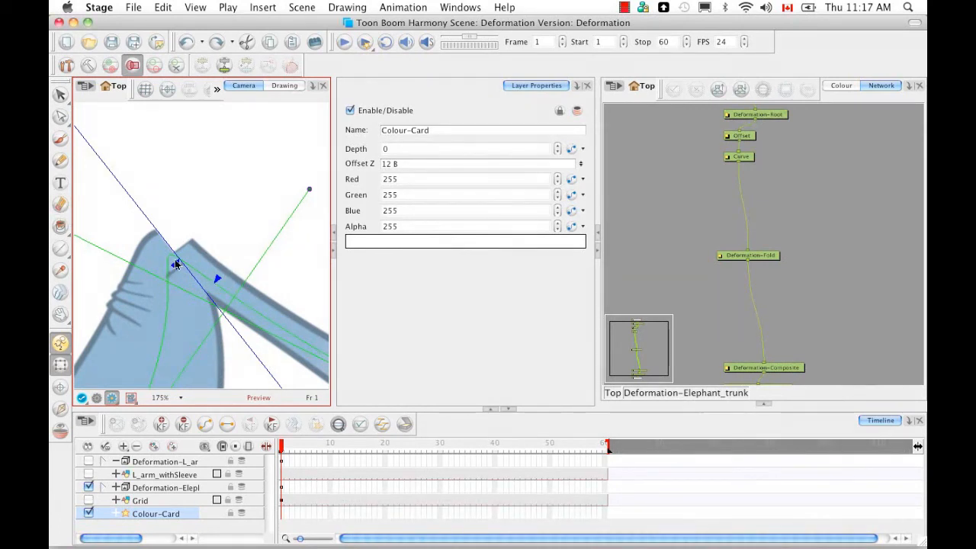
click(177, 263)
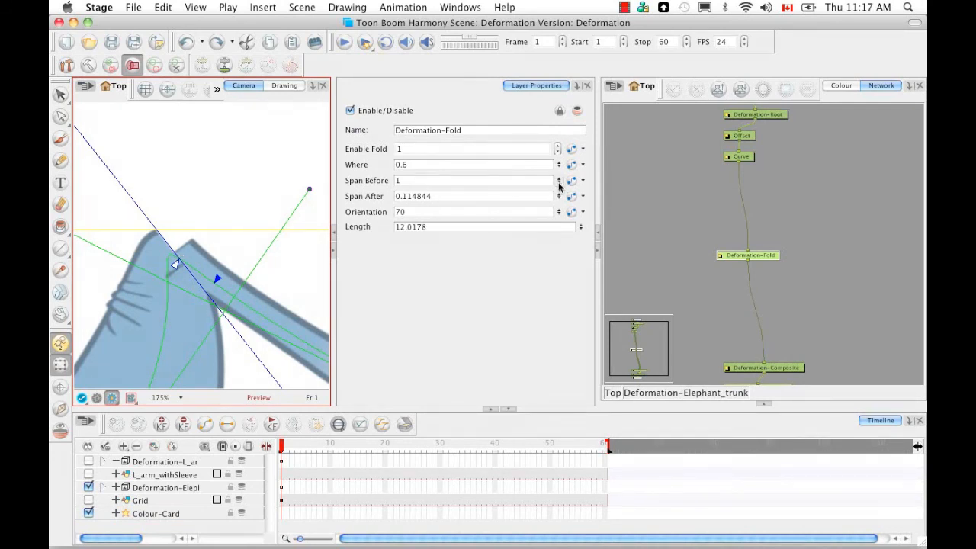
Set the trunk fold's Span Before to 0 and look at the whole trunk
drag(559, 178, 559, 199)
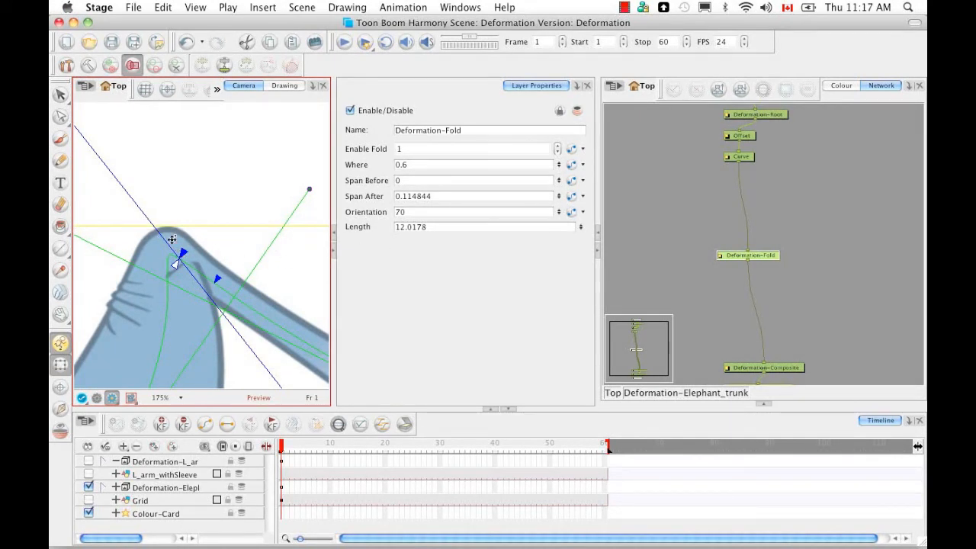
mouse_move(183, 252)
mouse_down()
mouse_move(174, 246)
mouse_move(183, 253)
mouse_up()
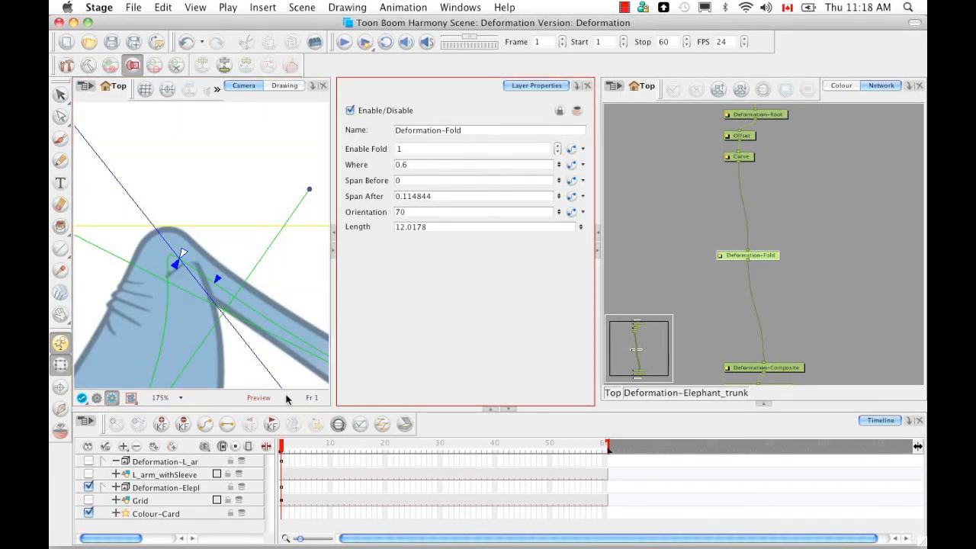
scroll(215, 382, down, 5)
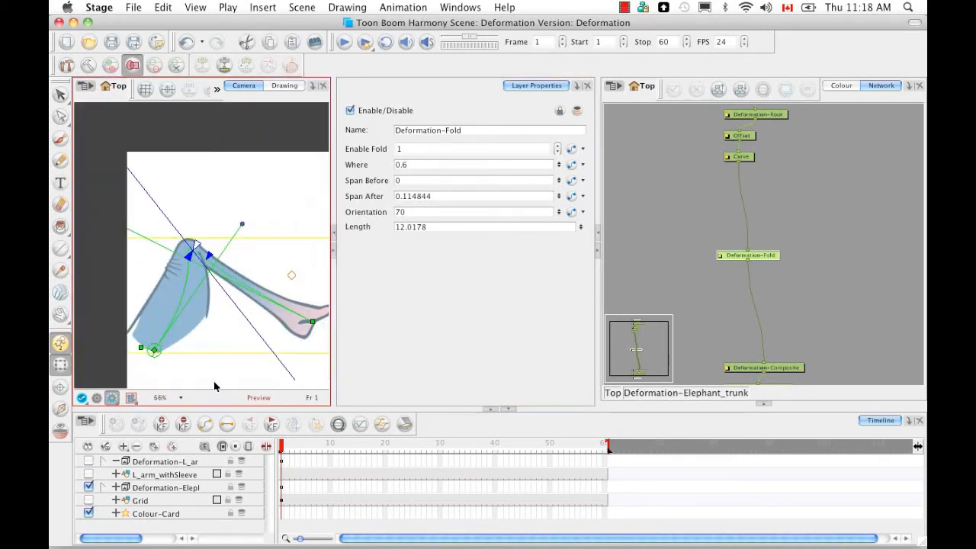
scroll(215, 387, down, 1)
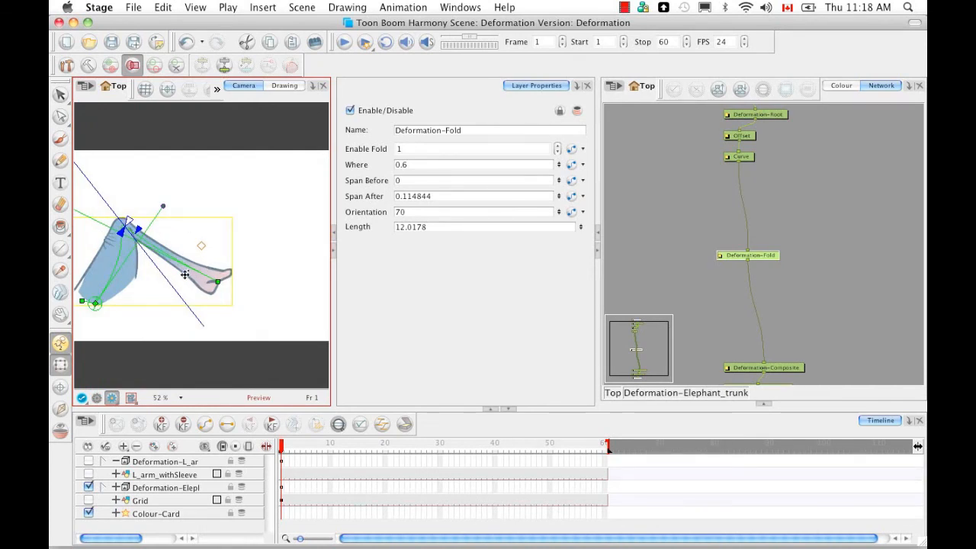
Switch the Camera view back to OpenGL, show the Deformation-L_arm layer and hide the elephant trunk deformation layer
click(99, 397)
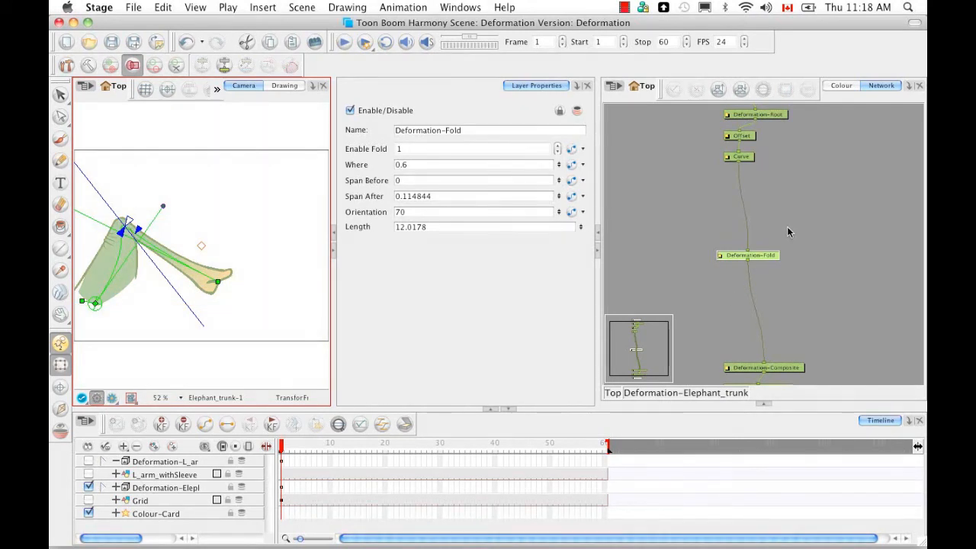
click(769, 267)
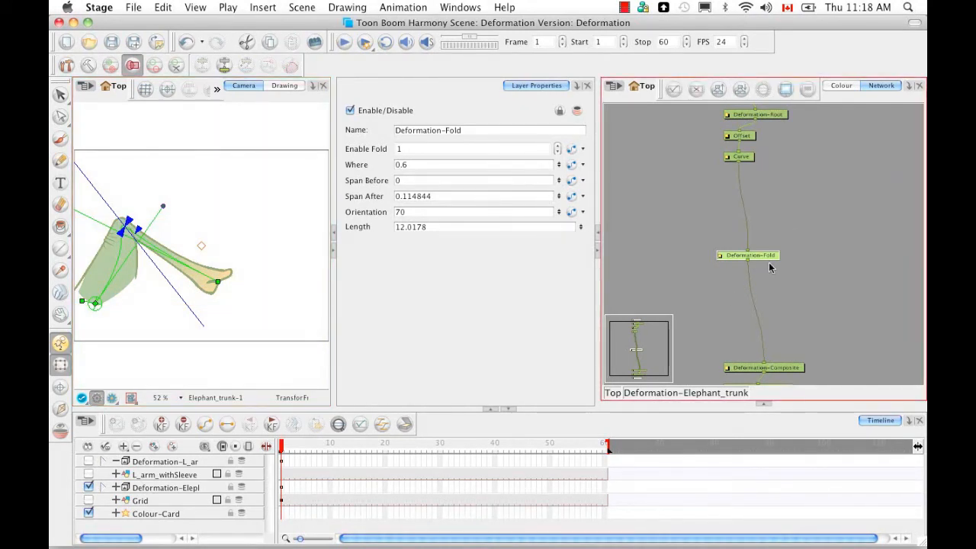
click(89, 462)
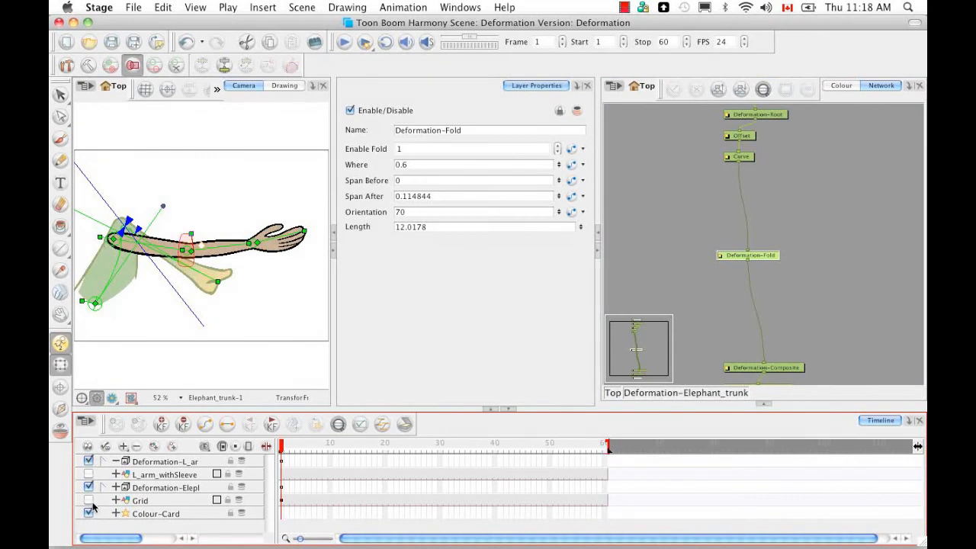
click(88, 487)
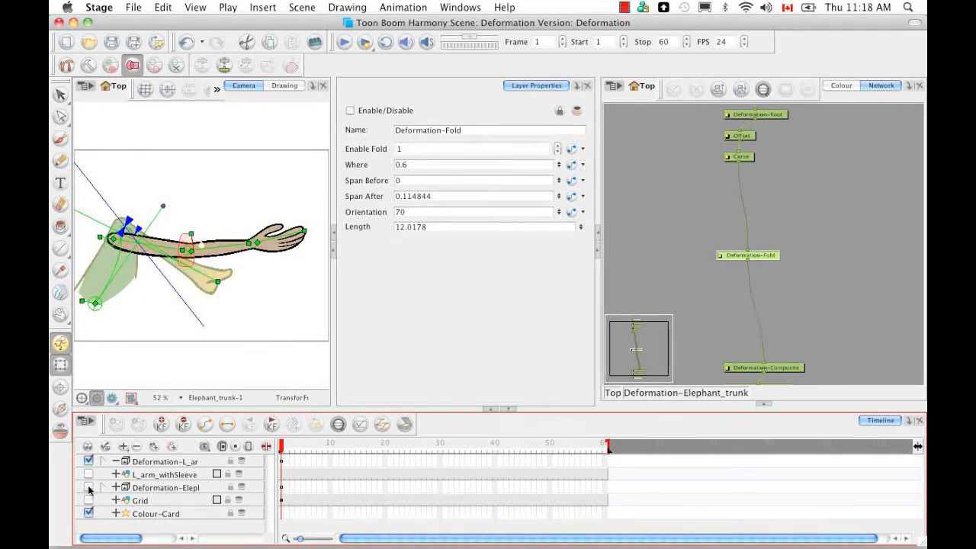
Add an AutoMuscle module to the Deformation-L_arm network and connect it between Articulation and Bone_1
click(765, 405)
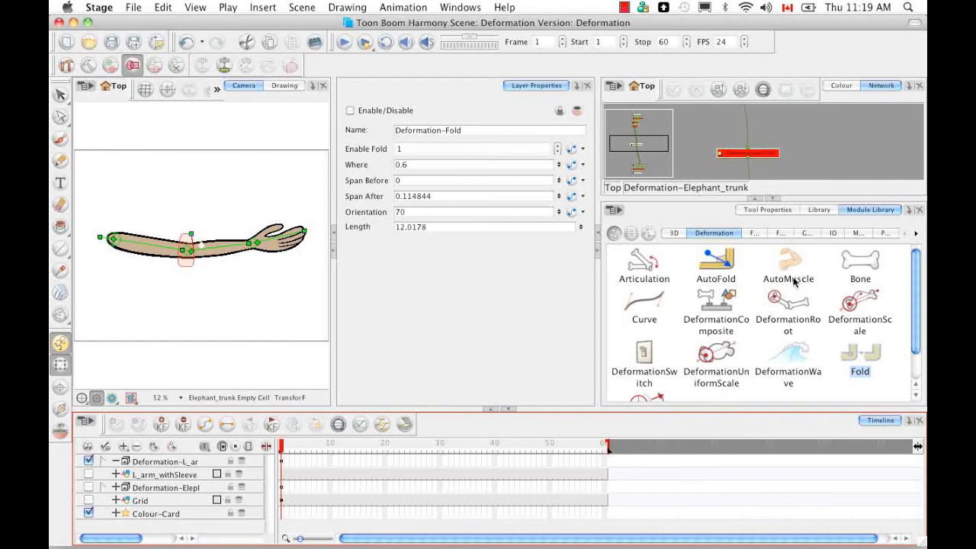
click(612, 187)
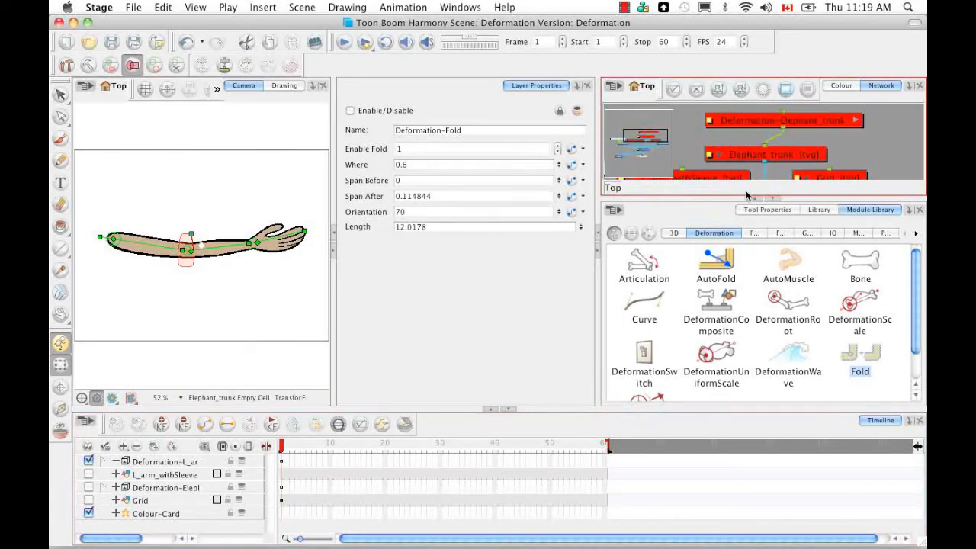
drag(640, 144, 614, 146)
click(780, 143)
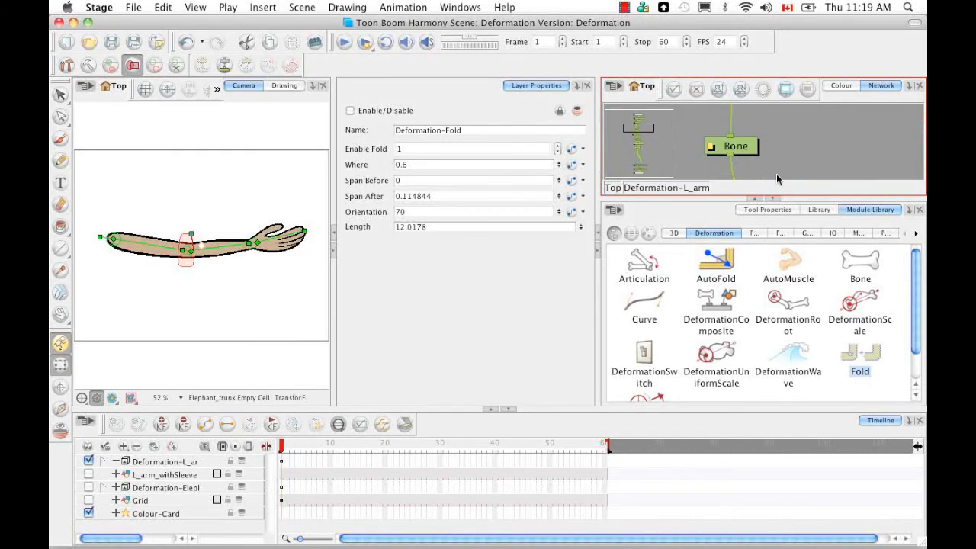
click(792, 267)
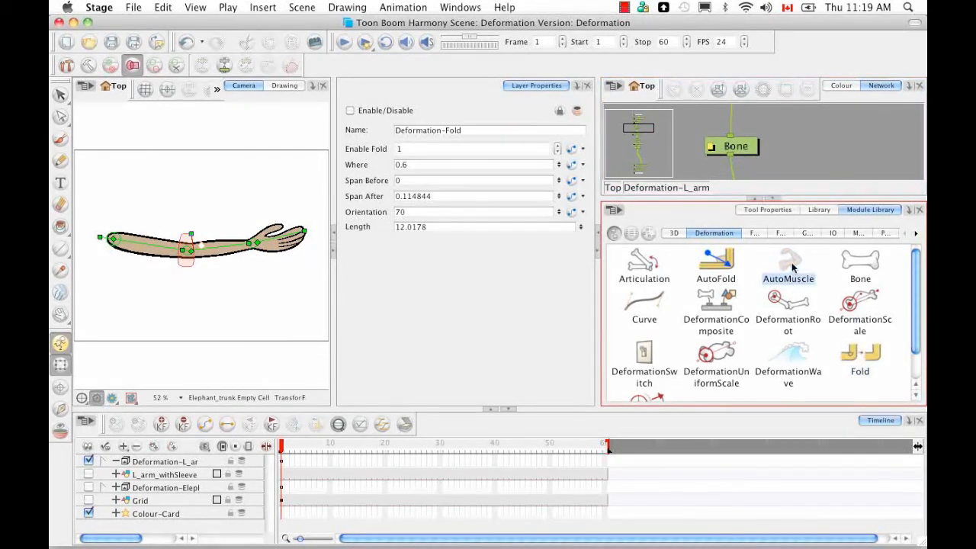
click(808, 151)
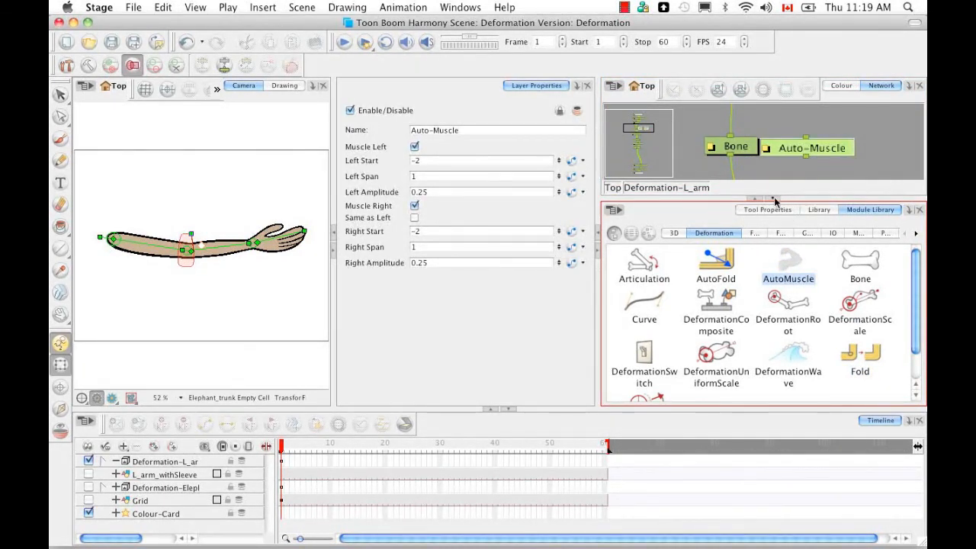
click(774, 198)
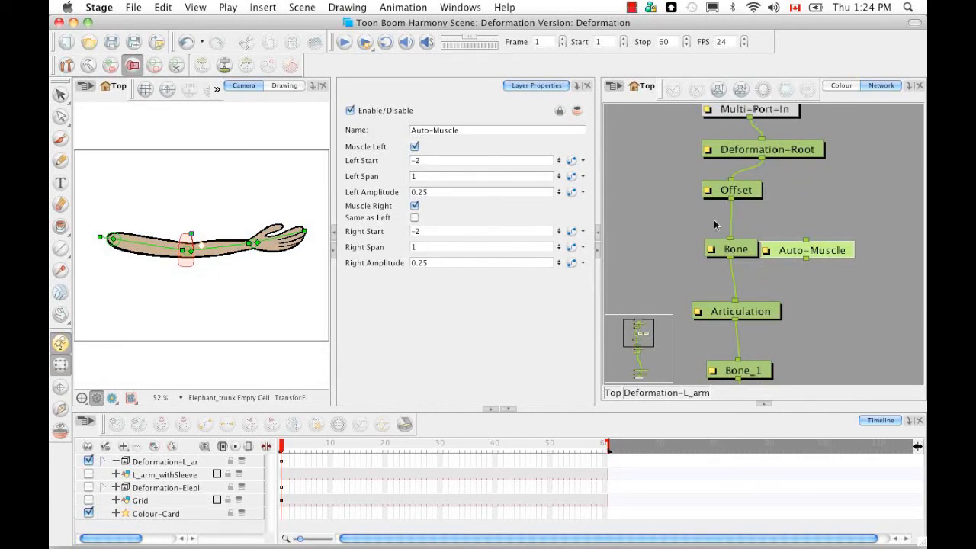
drag(826, 256, 763, 341)
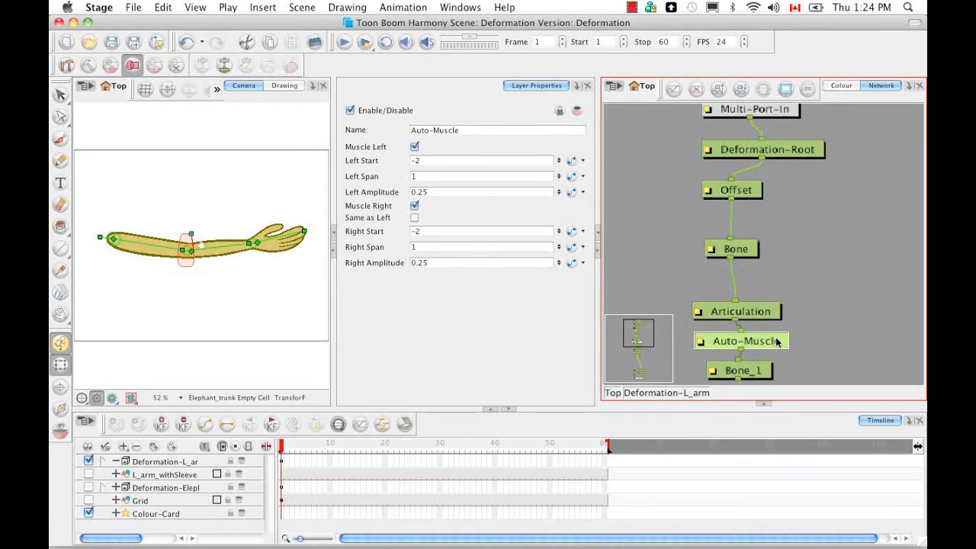
Hide the deformation zones of influence and bend the forearm sharply upward at the elbow
click(132, 67)
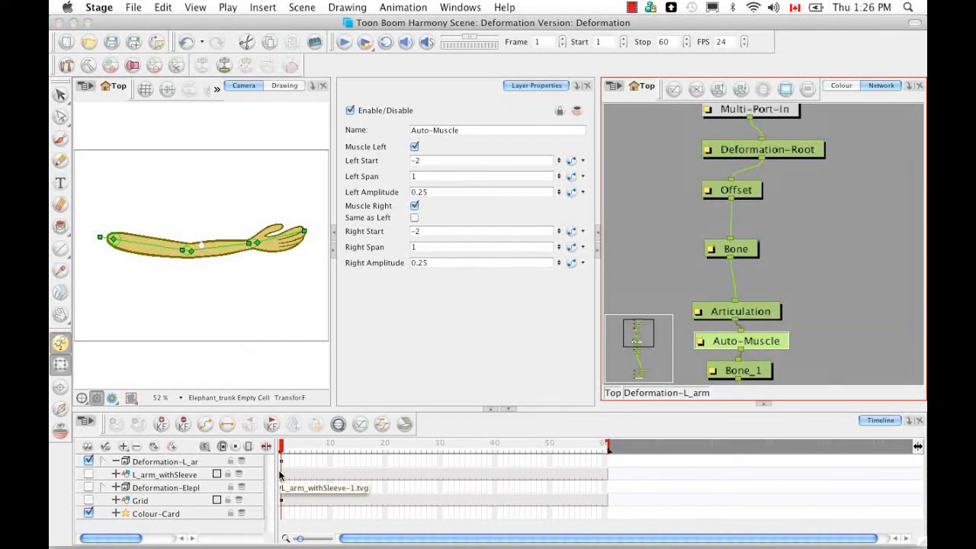
drag(220, 247, 160, 209)
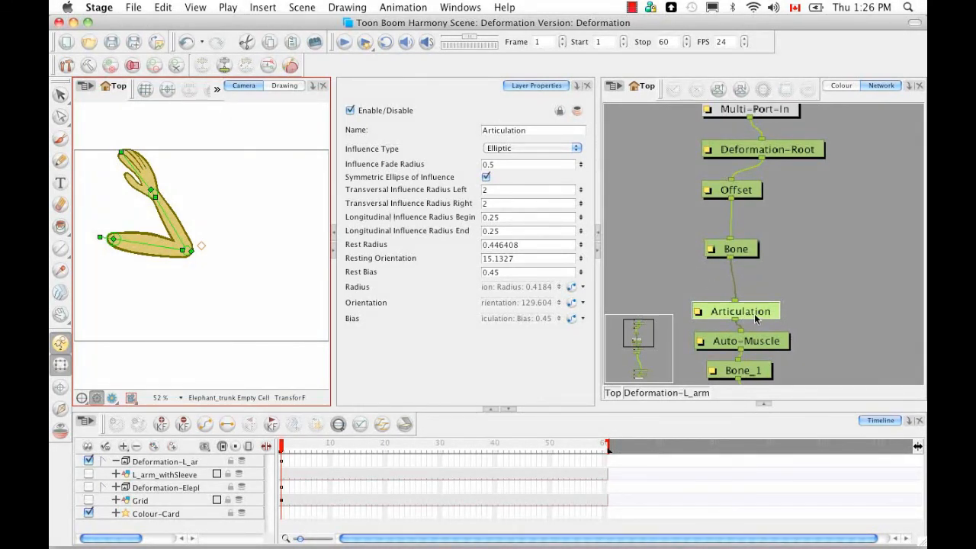
Set the Auto-Muscle's Left Amplitude to 4 and test it by partly straightening the forearm
click(751, 343)
double_click(427, 191)
text(4)
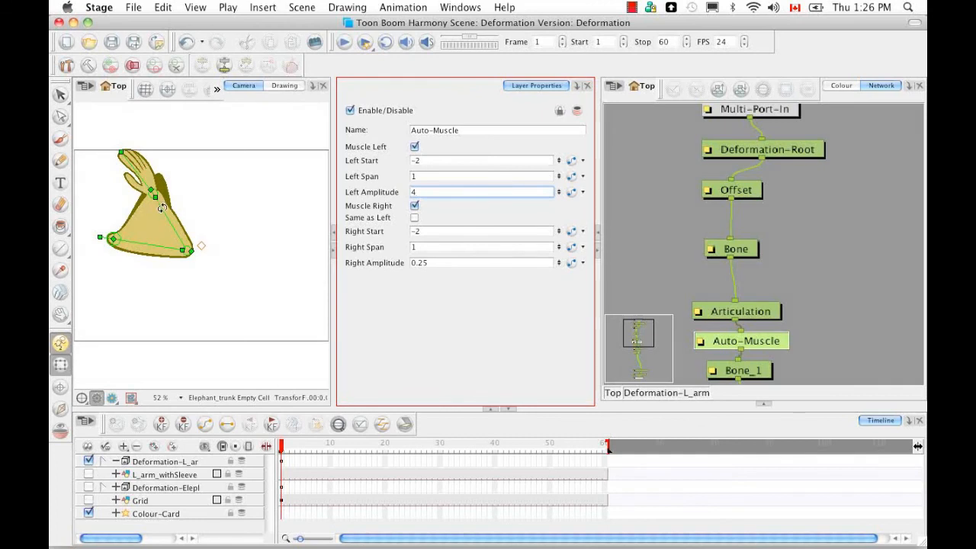
drag(161, 207, 228, 206)
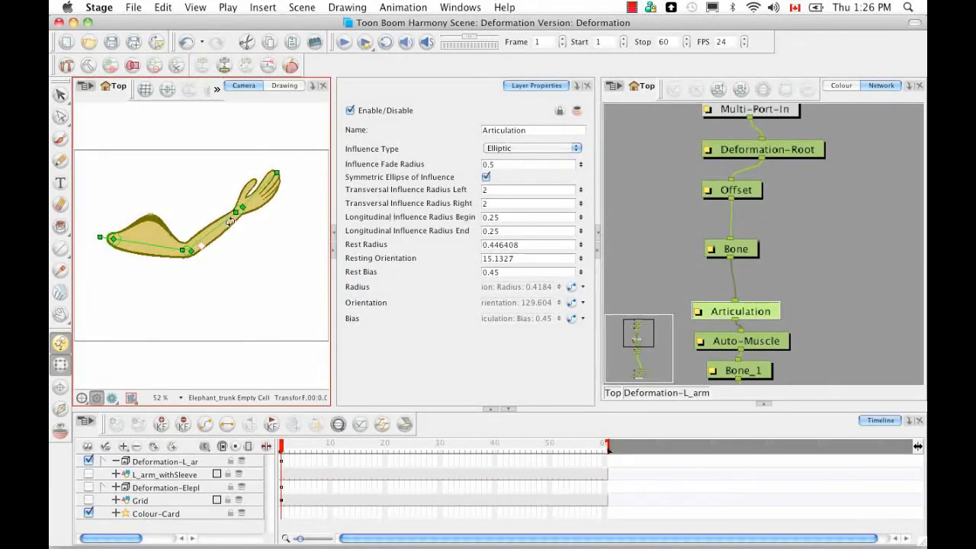
Set the Auto-Muscle's Left Amplitude to 1 and bend the forearm up to an orientation of about 81
click(757, 343)
click(412, 193)
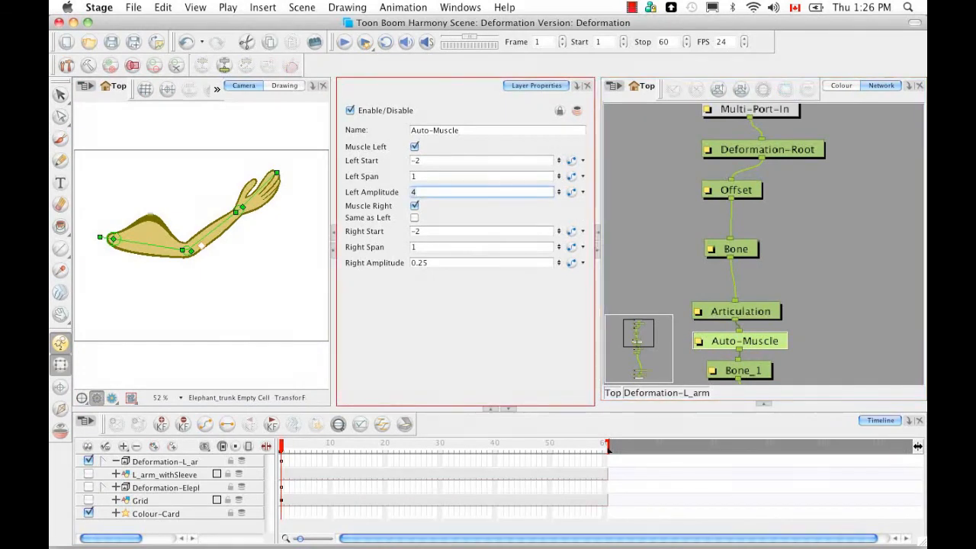
key(BackSpace)
text(1)
key(Return)
mouse_move(215, 228)
mouse_down()
mouse_move(188, 213)
mouse_move(167, 223)
mouse_move(215, 231)
mouse_move(202, 220)
mouse_up()
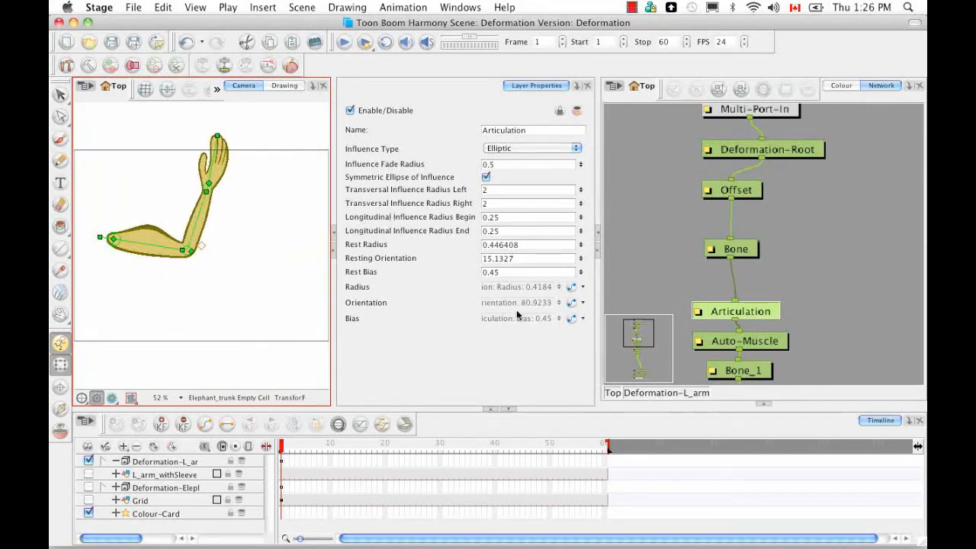
Toggle the Auto-Muscle's Muscle Right option and bend the forearm to an orientation of about 102
click(755, 347)
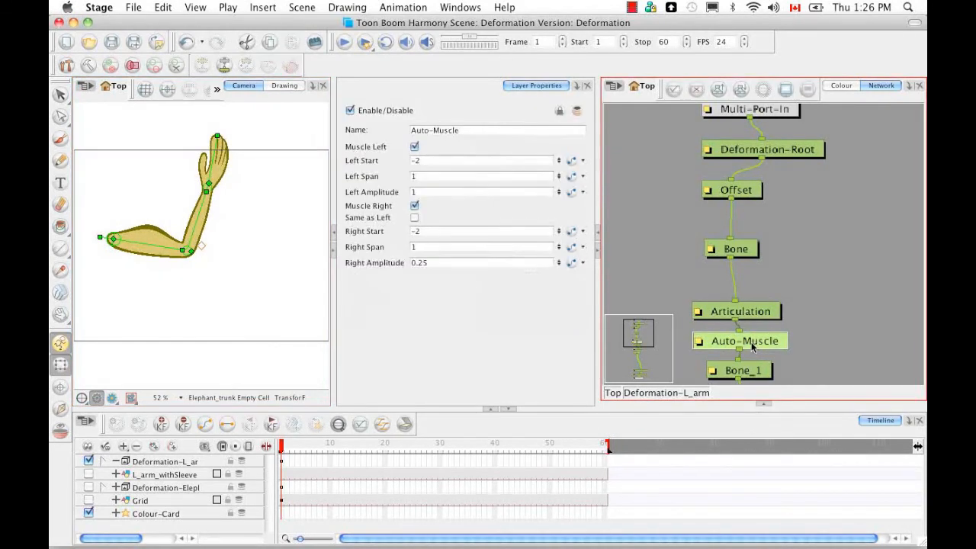
click(414, 205)
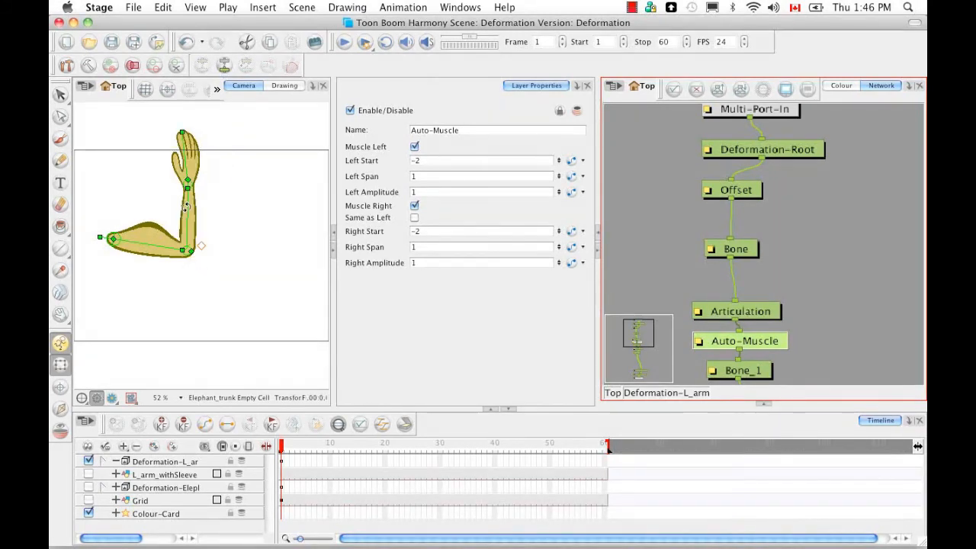
click(186, 207)
mouse_move(186, 208)
mouse_down()
mouse_move(200, 211)
mouse_move(217, 256)
mouse_move(189, 291)
mouse_move(225, 258)
mouse_move(192, 212)
mouse_move(185, 221)
mouse_up()
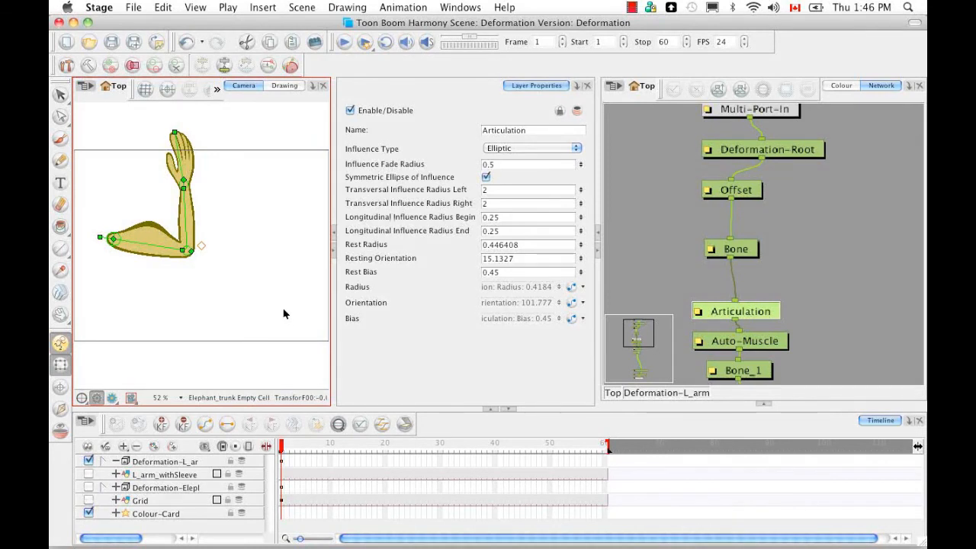
Try the Auto-Muscle's Same as Left option while swinging the forearm slightly outward, and turn the option back off
click(760, 346)
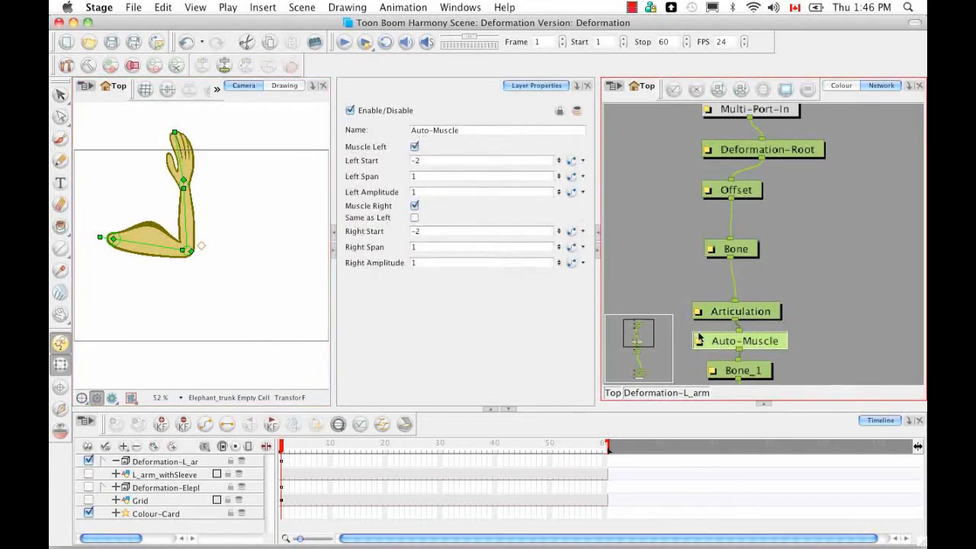
click(414, 208)
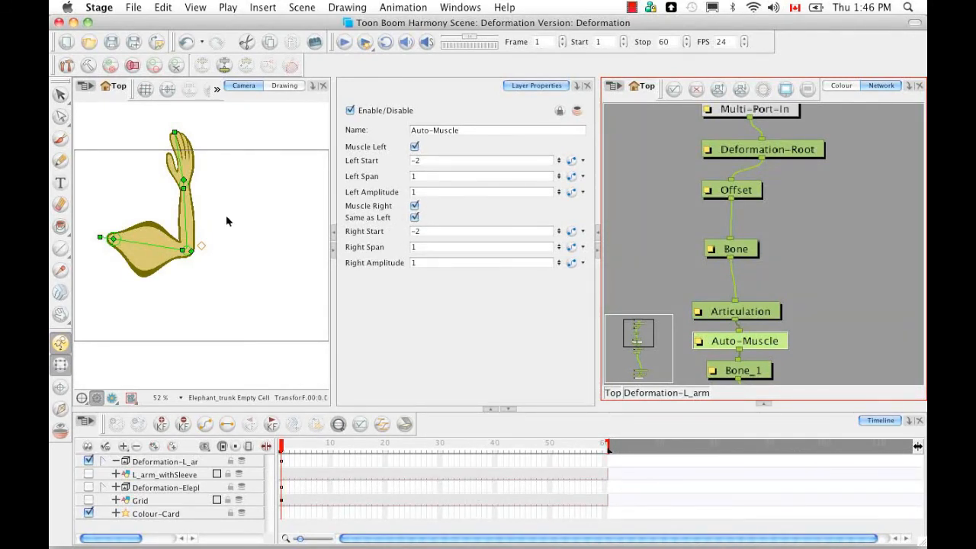
drag(185, 204, 200, 227)
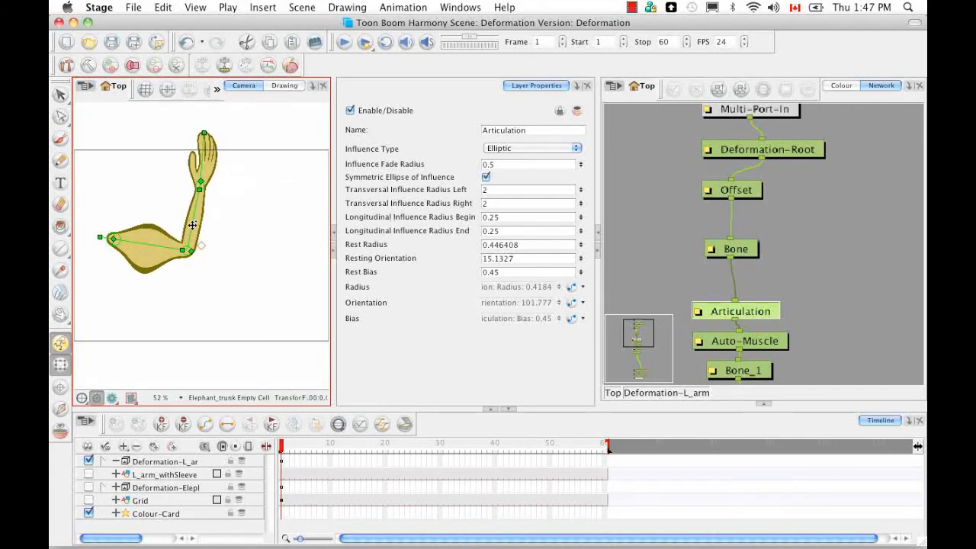
click(759, 344)
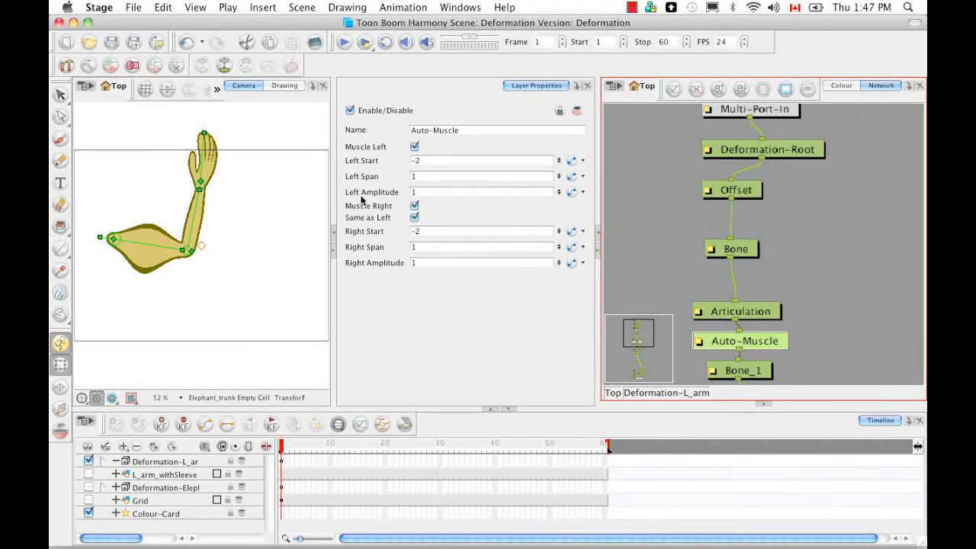
click(415, 220)
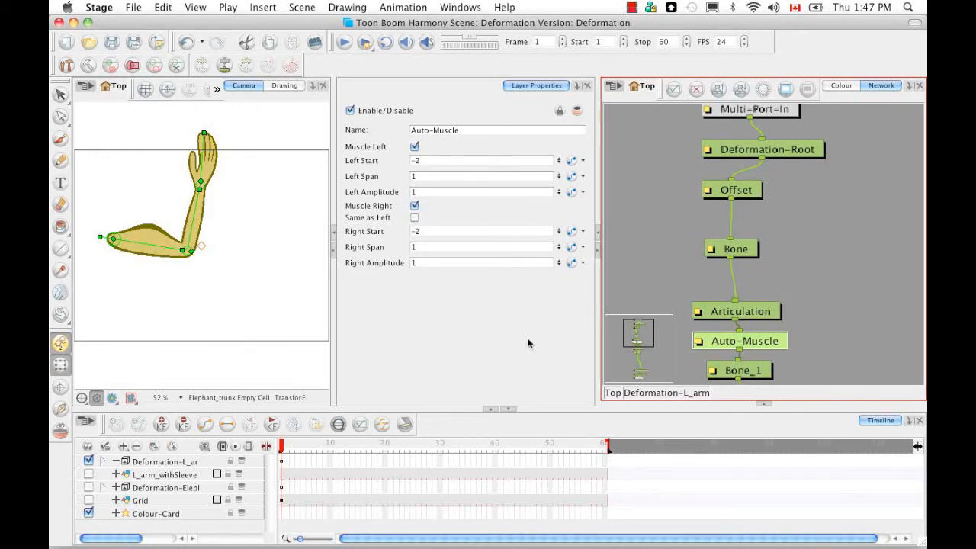
Find the Deformation-Composite module near the end of the Deformation-L_arm network and select it
click(766, 405)
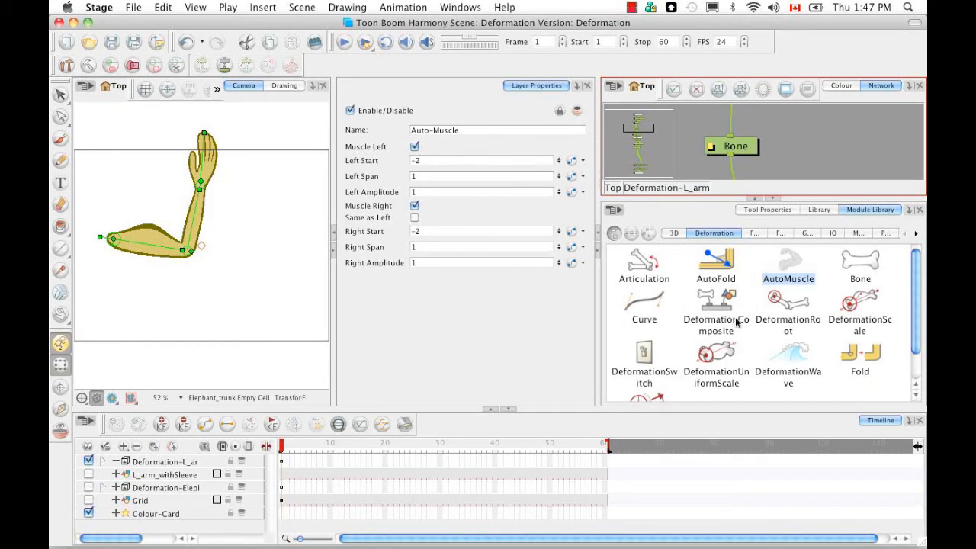
click(791, 163)
scroll(794, 168, down, 2)
scroll(794, 168, down, 10)
scroll(801, 157, down, 5)
drag(798, 165, 794, 166)
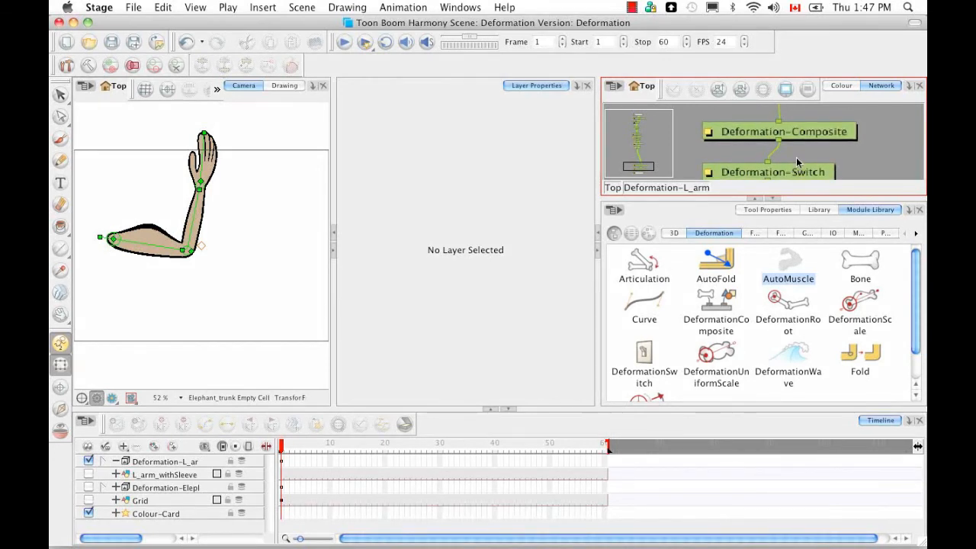
click(777, 199)
click(793, 235)
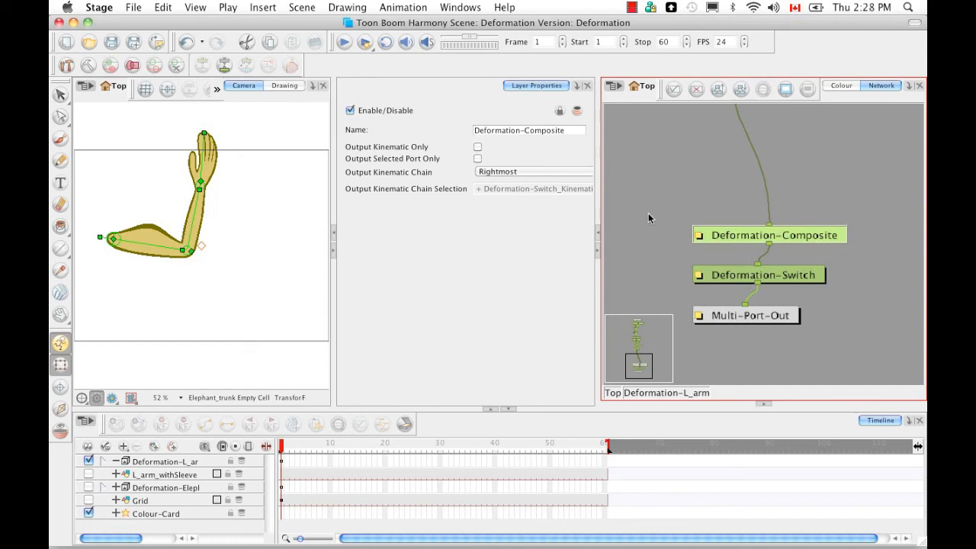
Open the Deformation-Composite module's layer properties and enable Output Kinematic Only
click(698, 236)
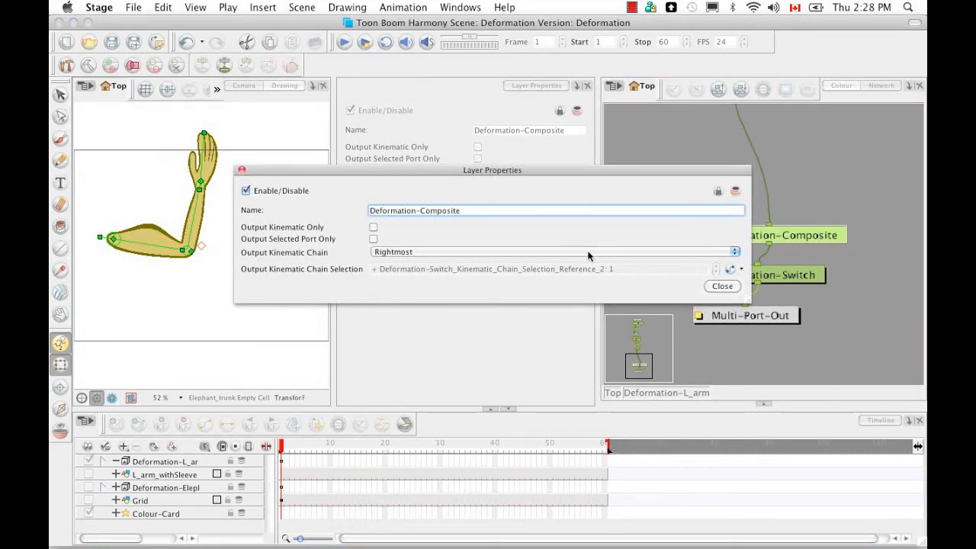
drag(604, 174, 547, 175)
drag(545, 168, 543, 168)
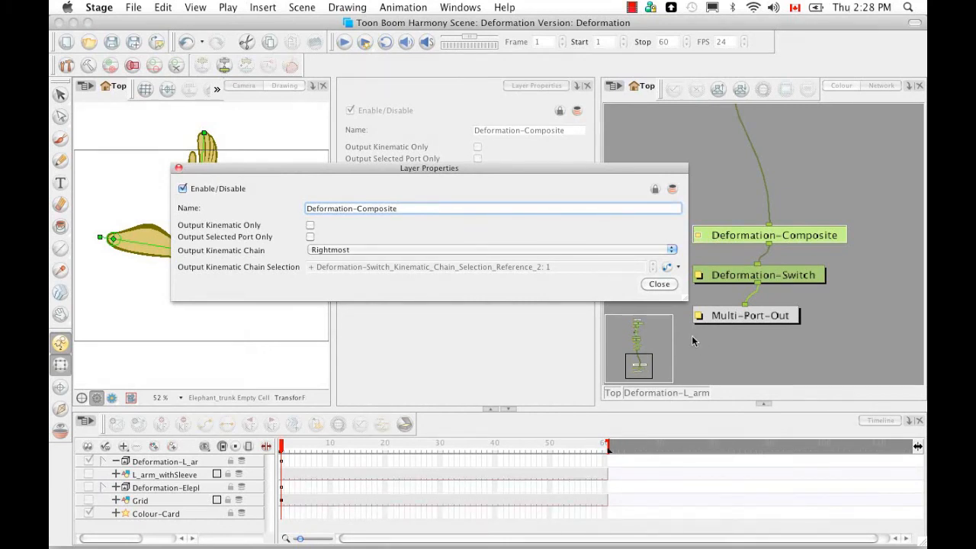
click(315, 225)
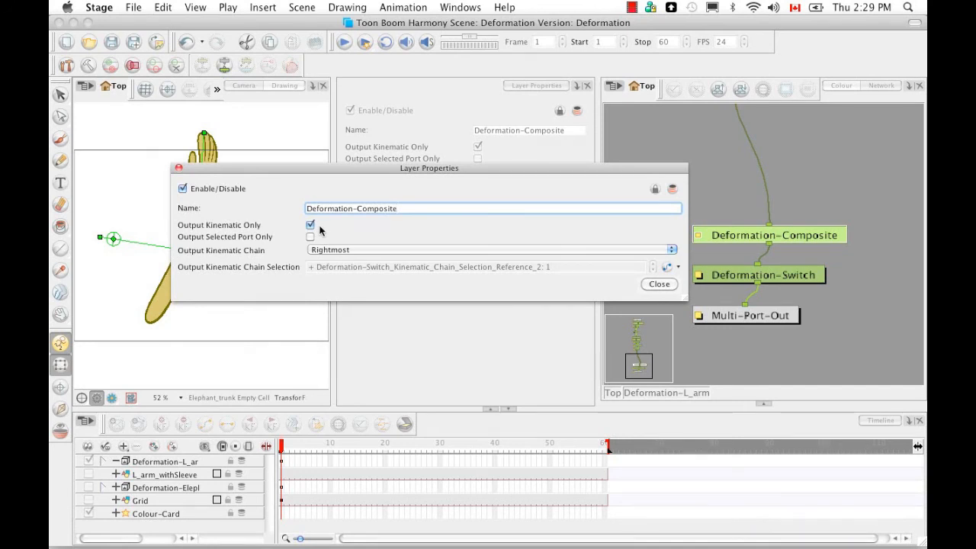
Turn off Output Kinematic Only on the Deformation-Composite, enable Output Selected Port Only, and set Output Kinematic Chain to Select
click(311, 226)
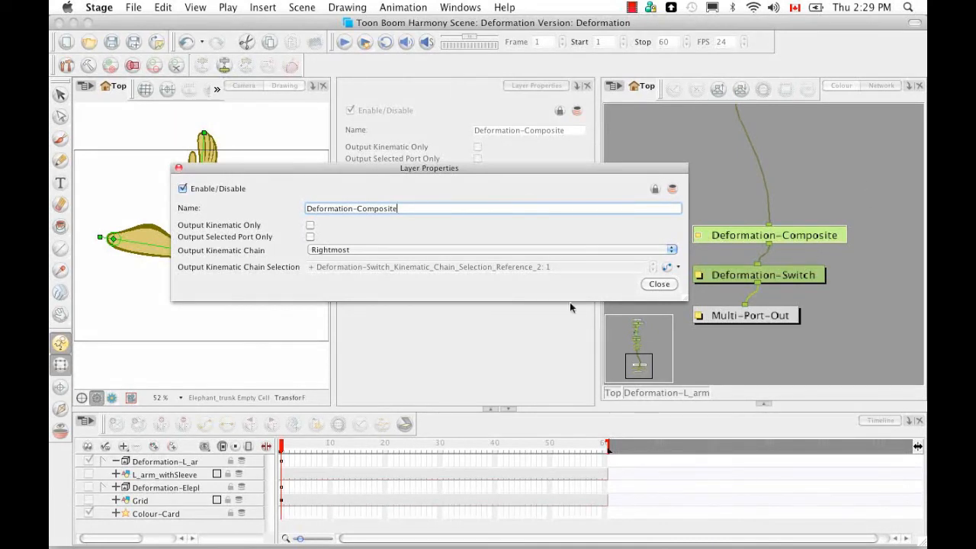
click(310, 236)
click(672, 251)
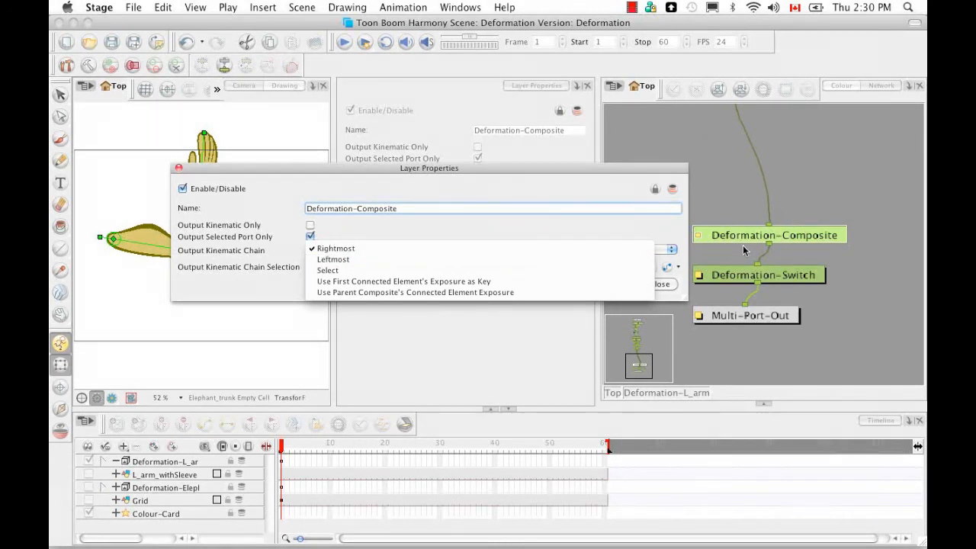
click(552, 270)
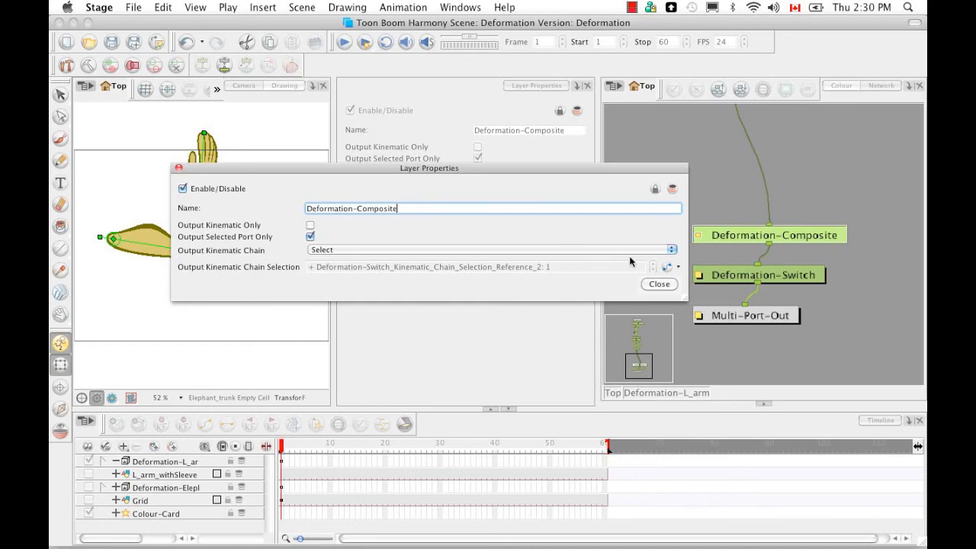
Try Use First Connected Element's Exposure as Key, followed by Use Parent Composite's Connected Element Exposure, as the Output Kinematic Chain
click(671, 249)
click(614, 259)
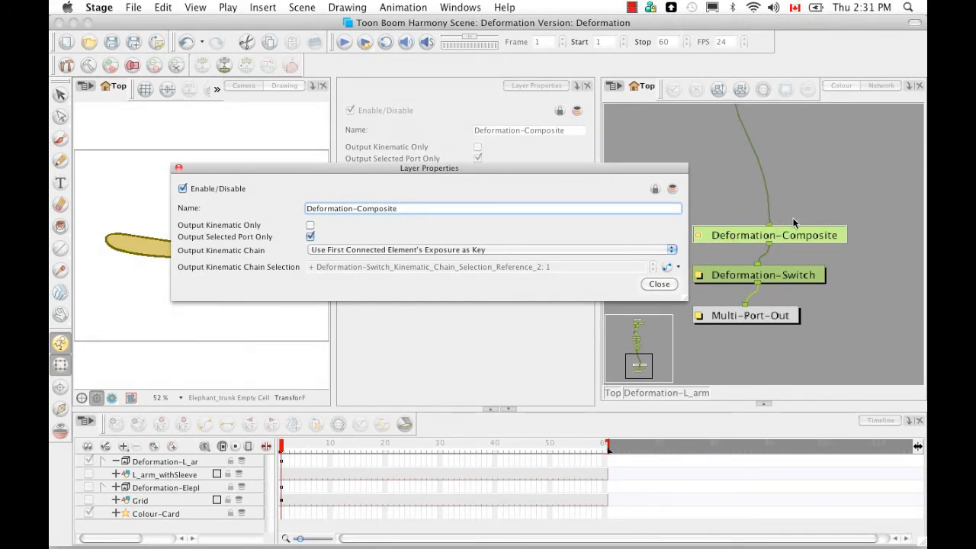
click(672, 249)
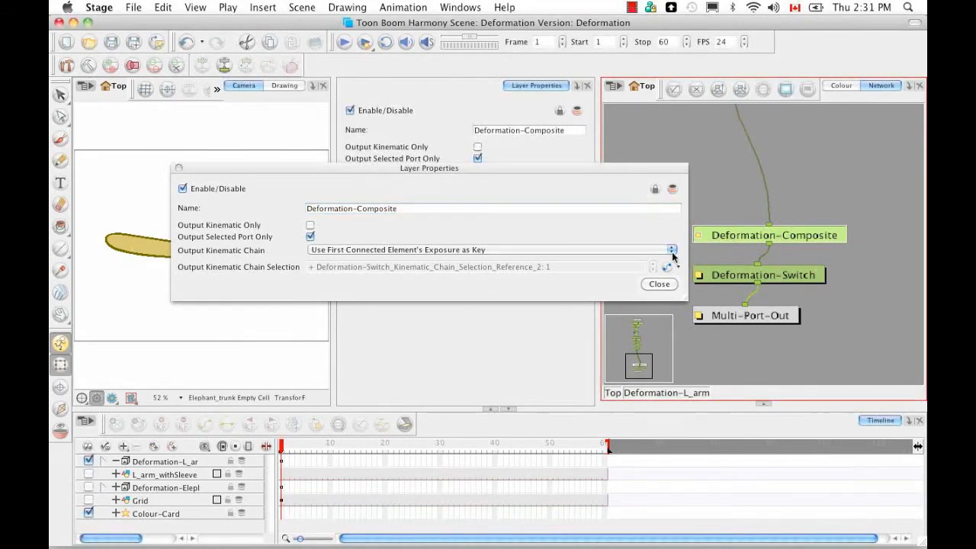
click(672, 249)
click(606, 260)
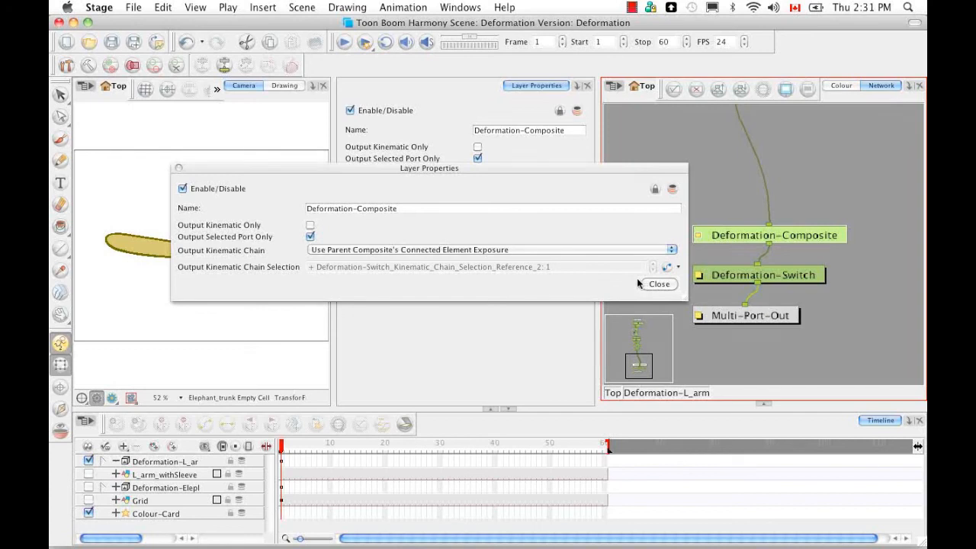
Set Output Kinematic Chain to Rightmost with both output-only options turned off, and close the Deformation-Composite's layer properties
click(310, 224)
click(672, 250)
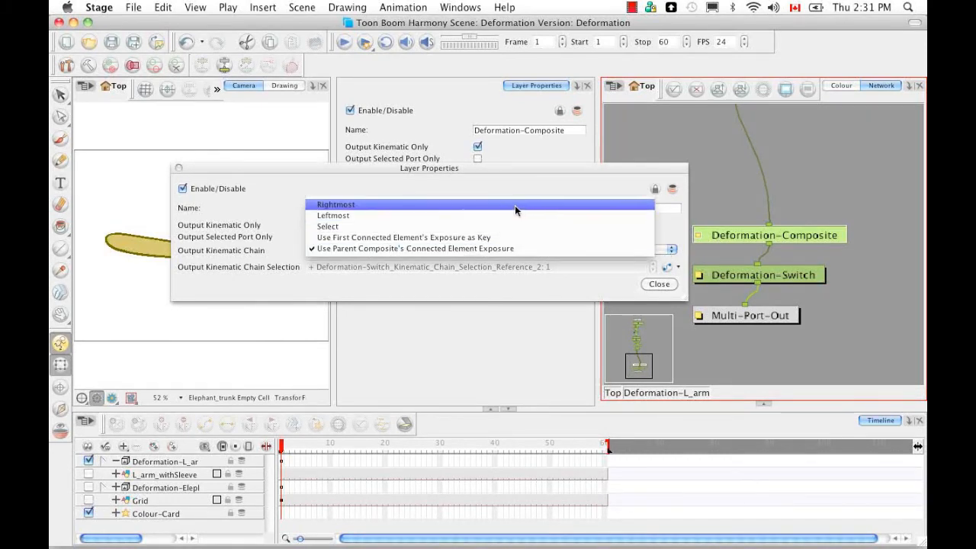
click(488, 204)
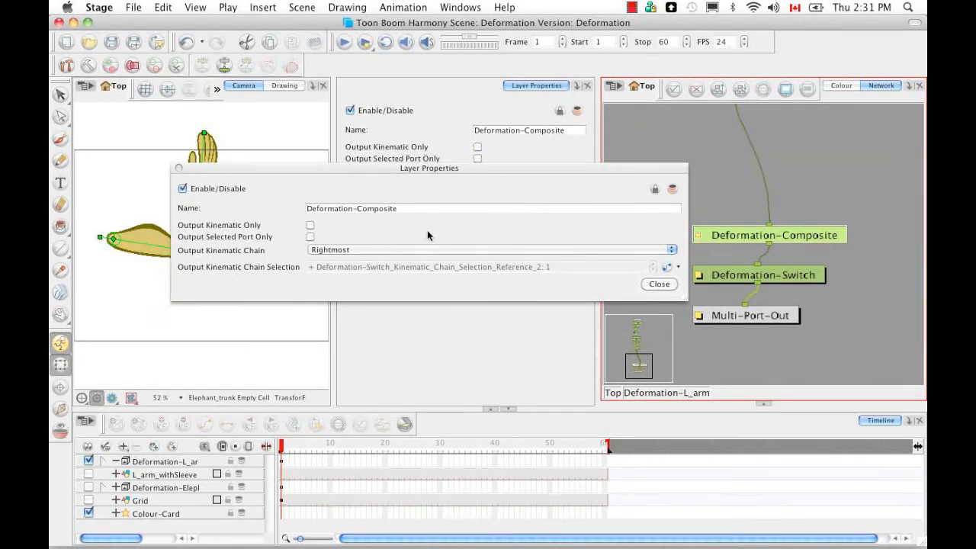
click(659, 285)
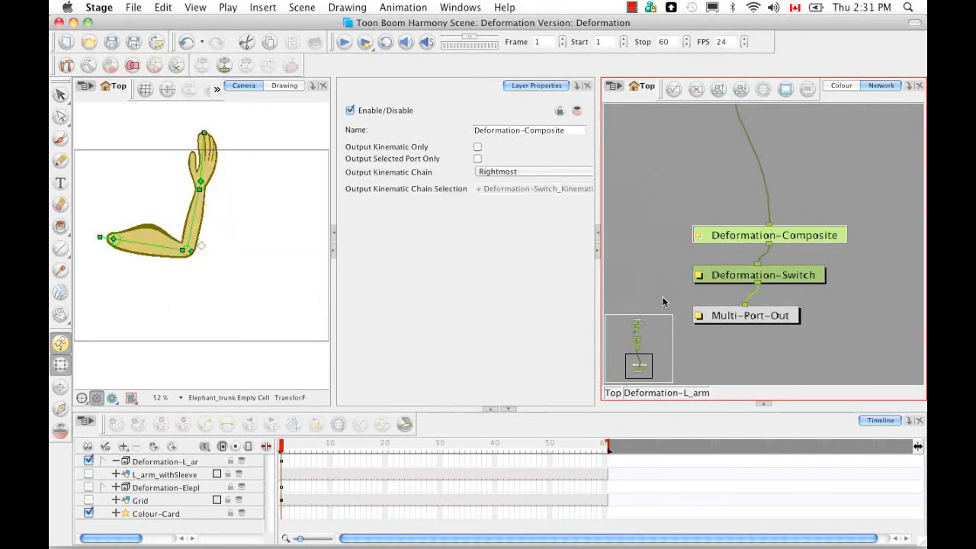
Go to the start of the Deformation-L_arm network and rotate the arm's Offset at the shoulder to an orientation of about -6
click(763, 401)
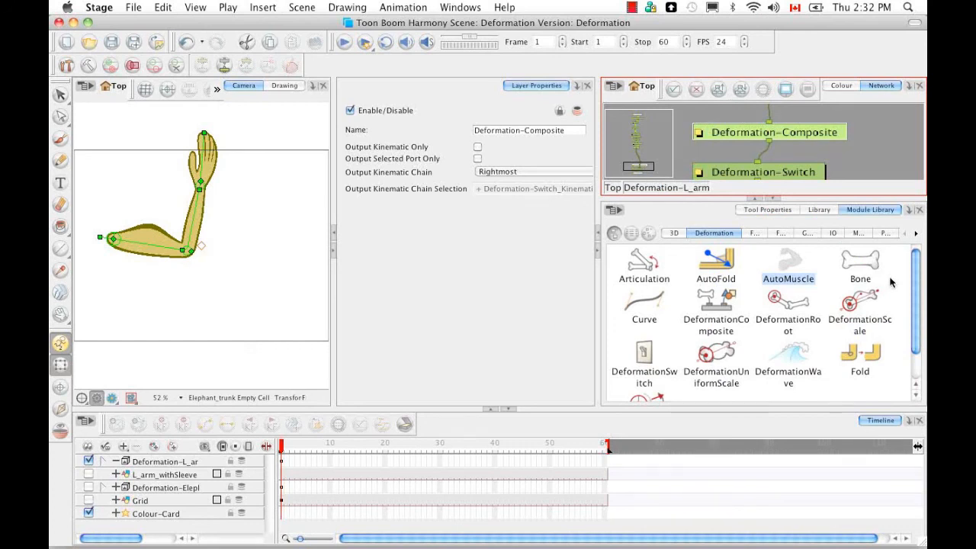
click(775, 198)
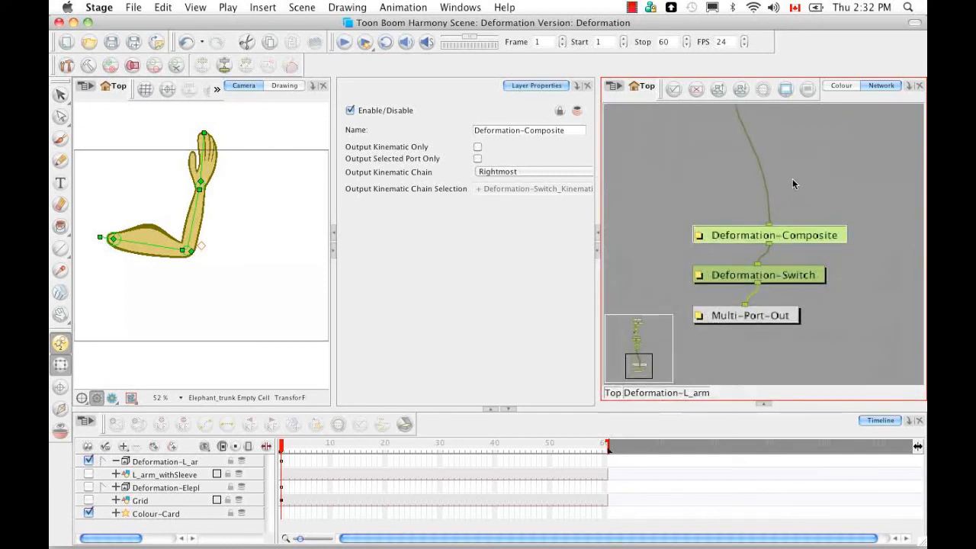
scroll(789, 171, up, 15)
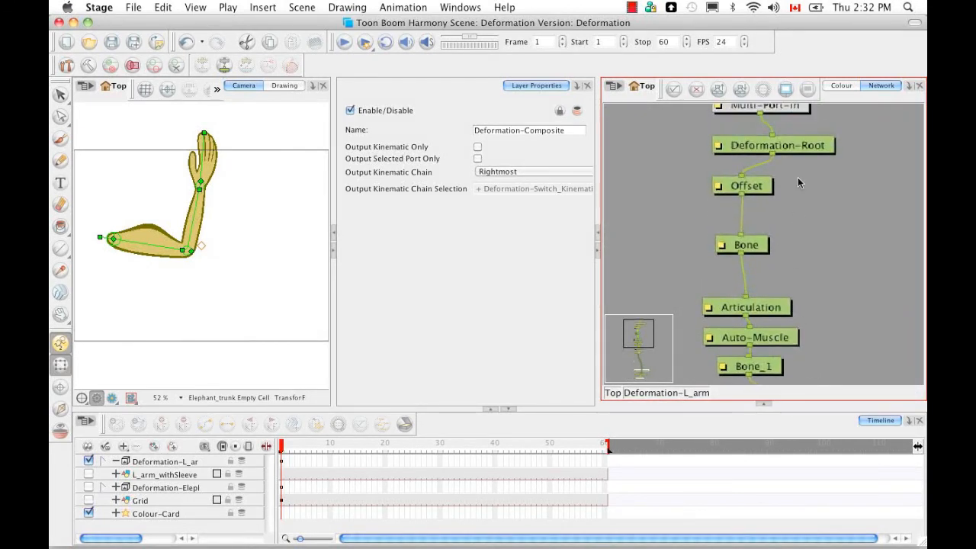
scroll(795, 237, up, 1)
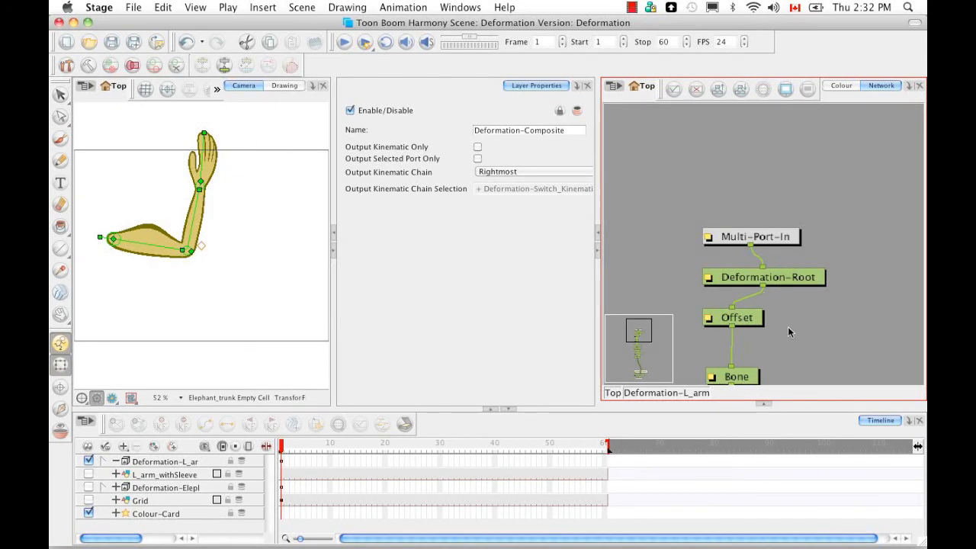
scroll(788, 327, down, 6)
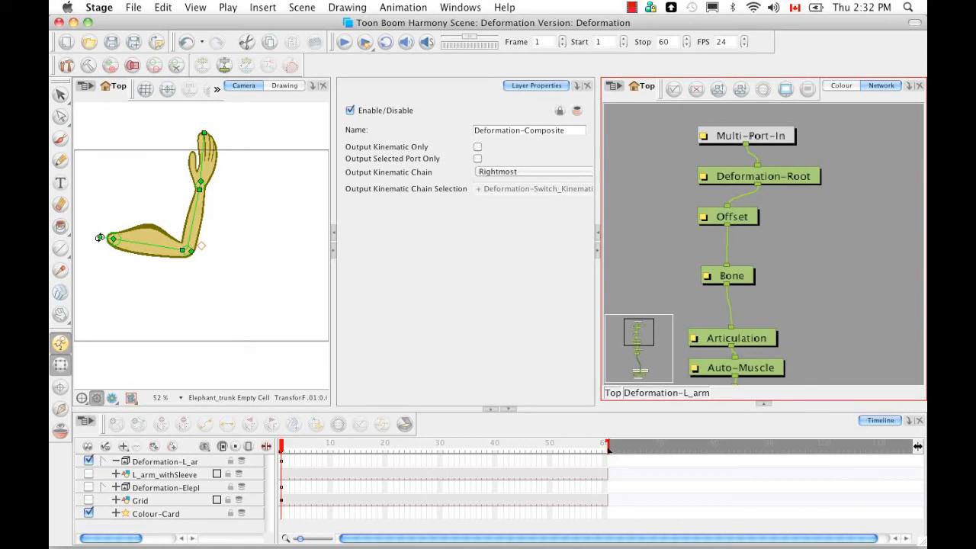
mouse_move(100, 238)
mouse_down()
mouse_move(101, 248)
mouse_move(92, 227)
mouse_move(92, 235)
mouse_up()
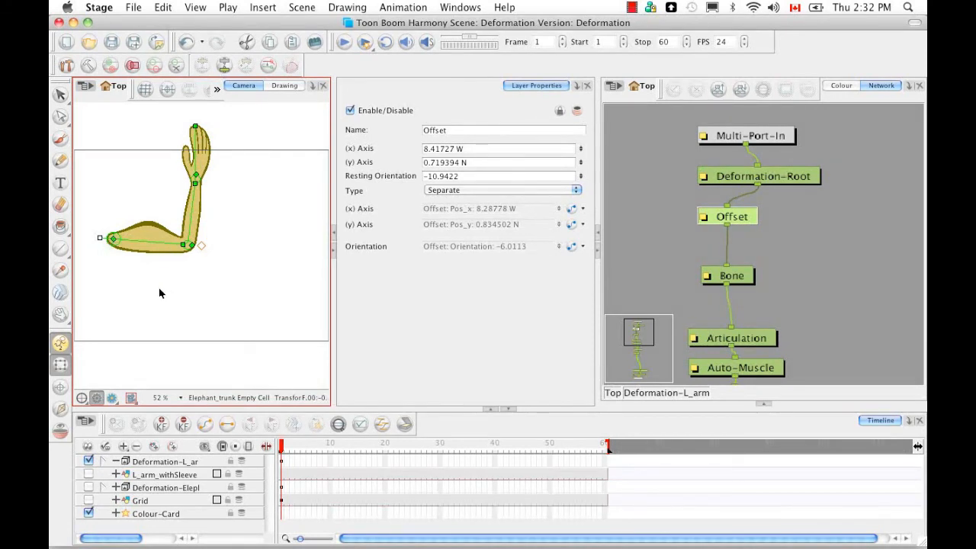
Set the Deformation-Root's Quality to Low while inspecting the elbow contour up close
click(793, 177)
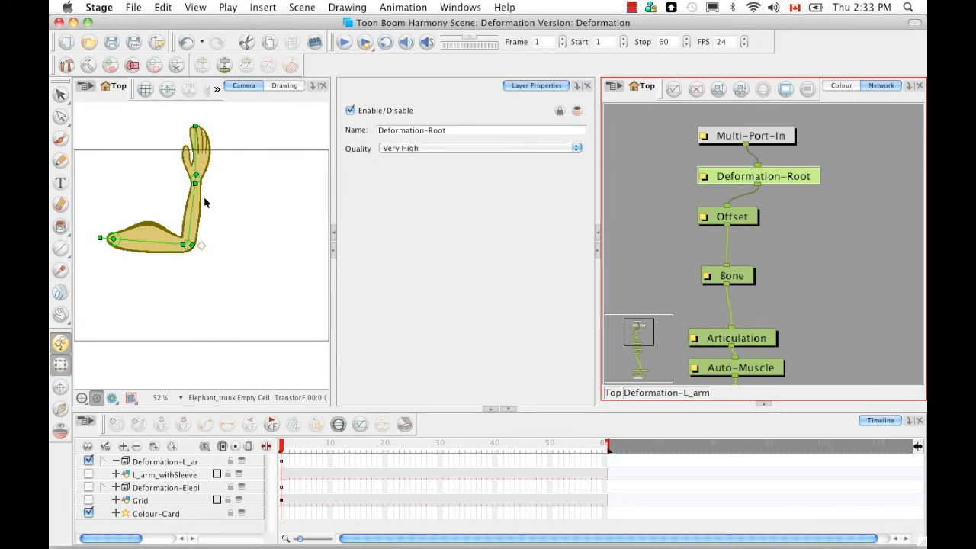
click(200, 293)
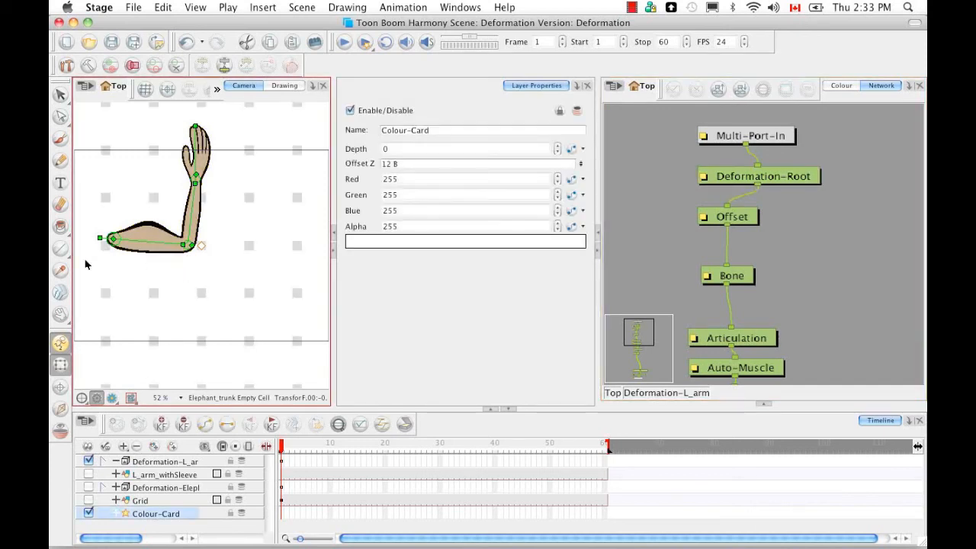
key(2)
key(2)
key(2)
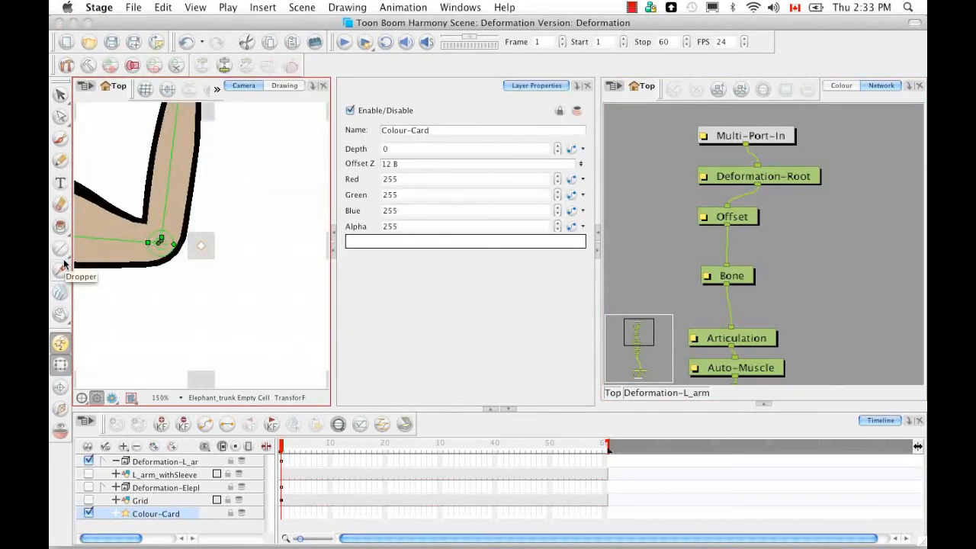
key(2)
key(2)
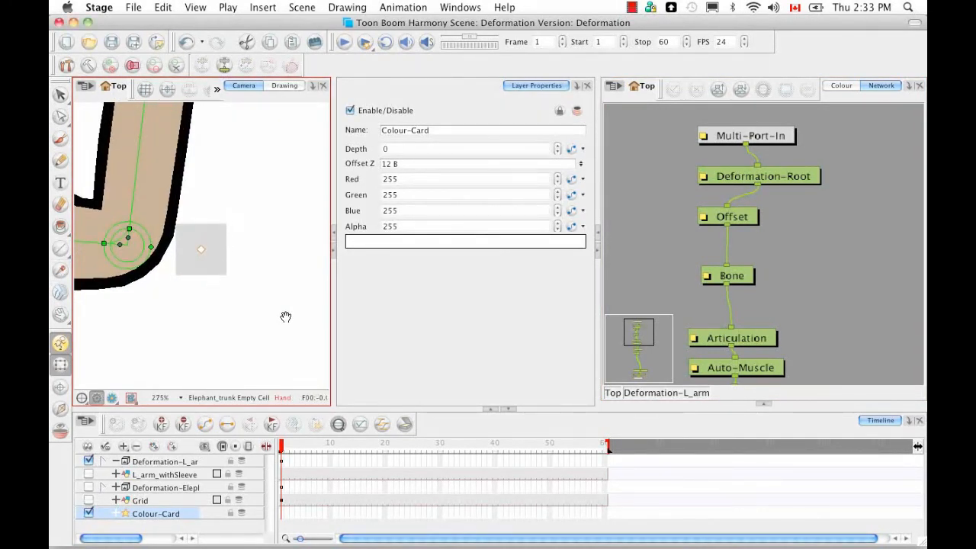
drag(111, 263, 262, 314)
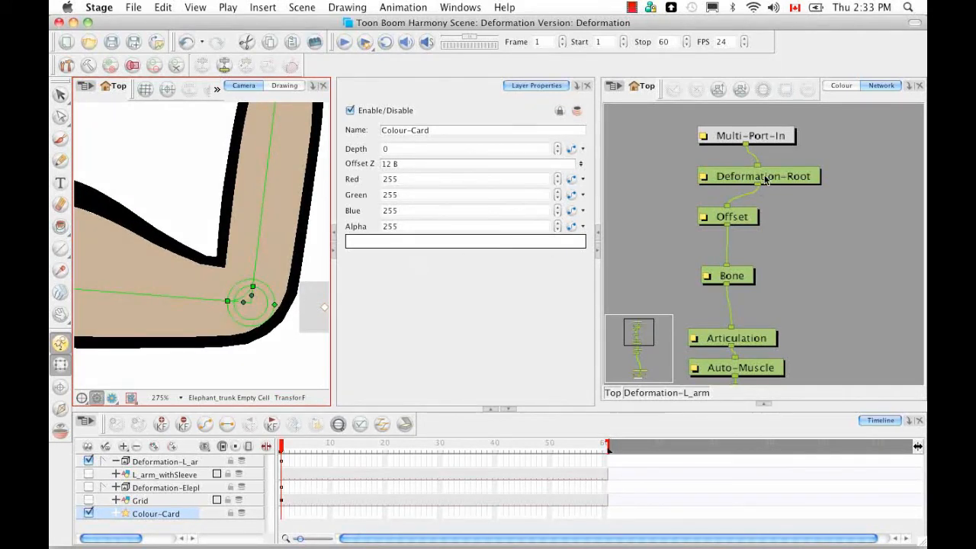
click(766, 179)
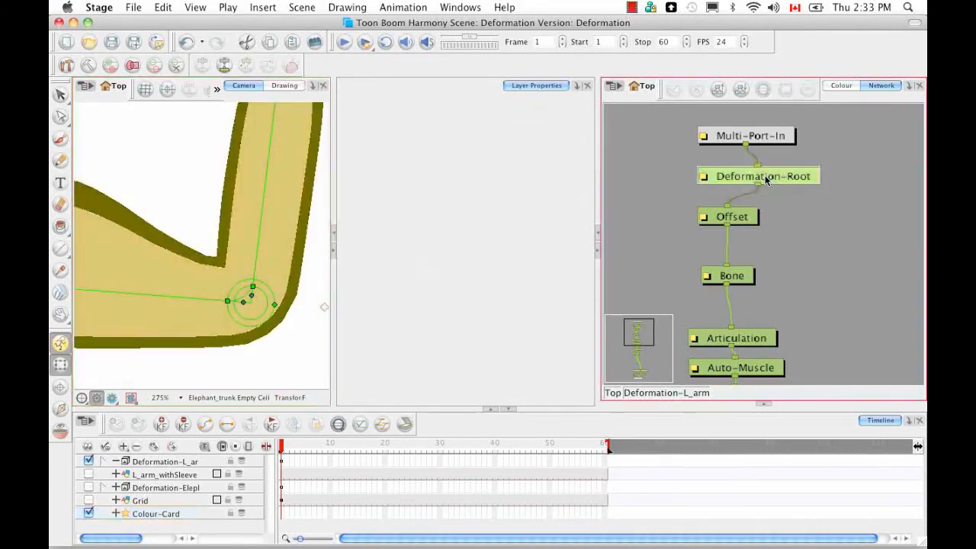
click(569, 147)
click(534, 114)
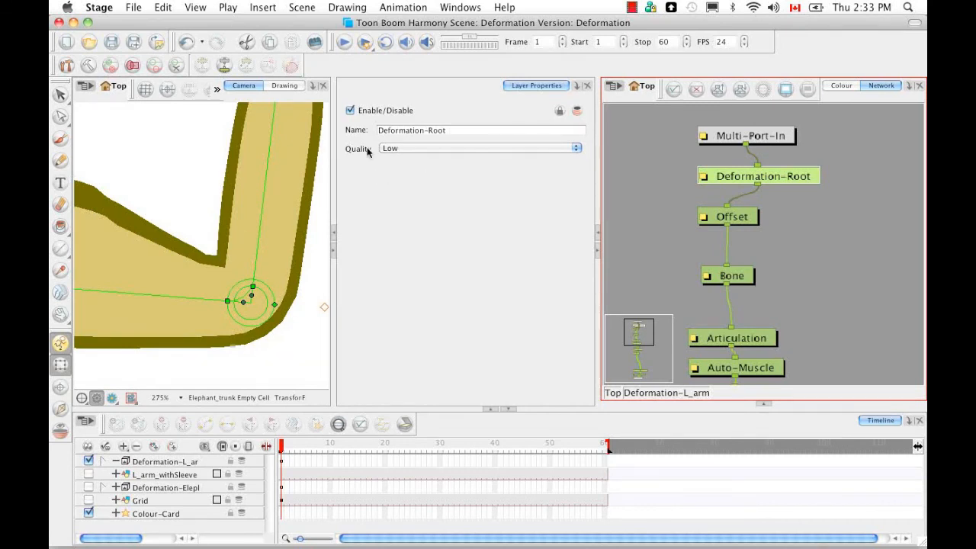
Set the Deformation-Root's Quality to Very High and check the elbow before returning to the full arm view
click(552, 150)
click(545, 183)
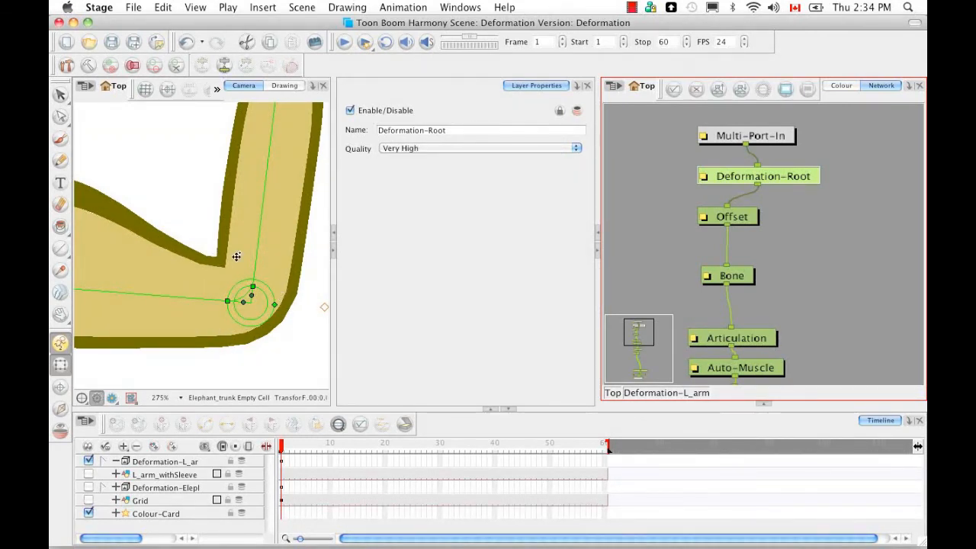
click(312, 344)
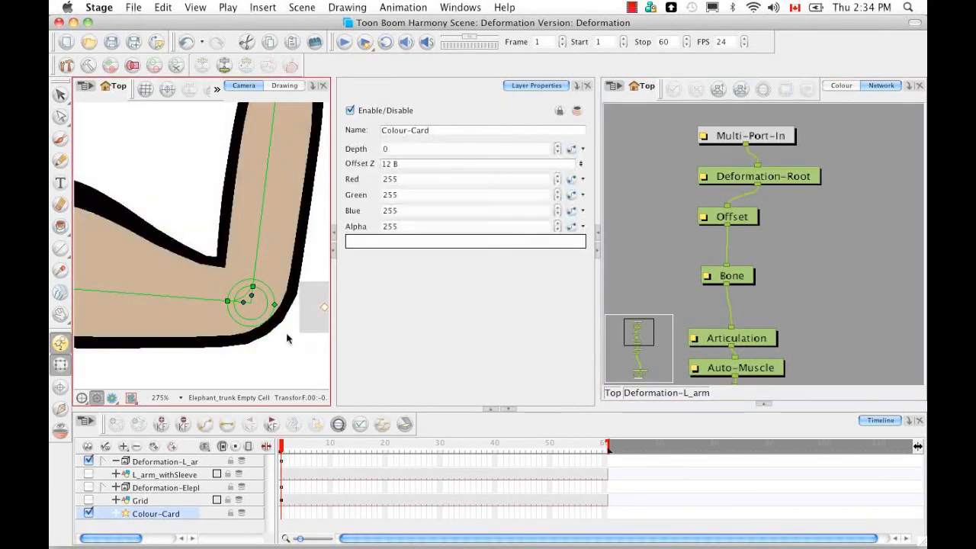
key(shift+m)
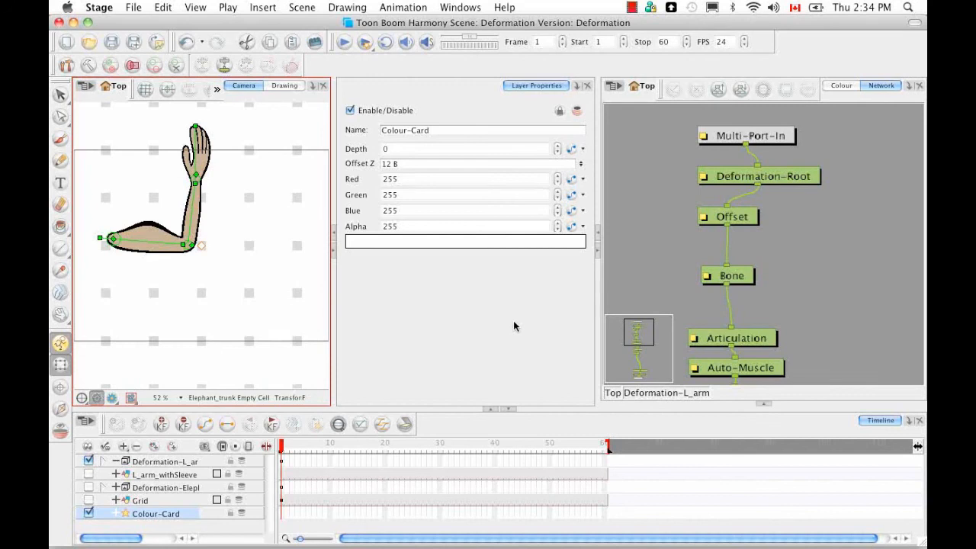
Add a Deformation-Scale module to the Deformation-L_arm network, unconnected beside the Offset and Bone modules
click(766, 405)
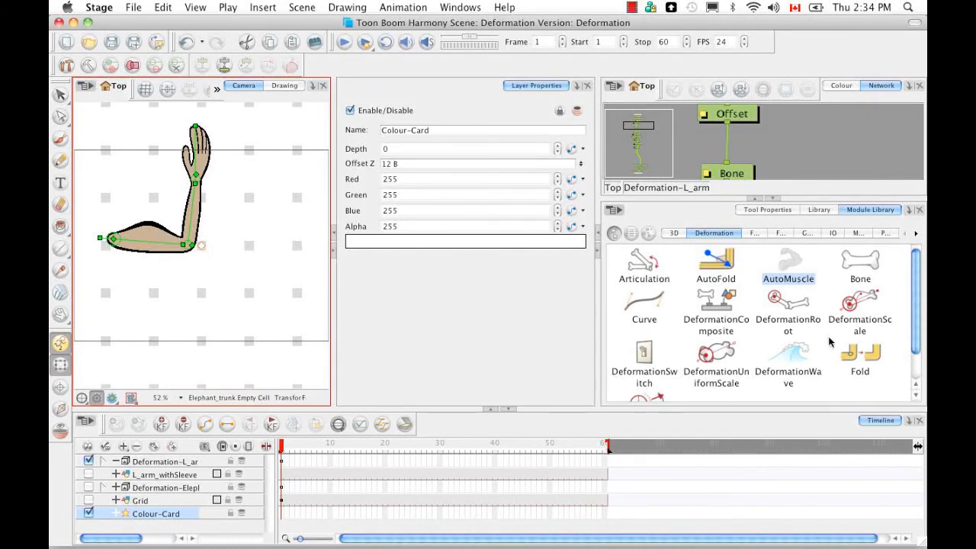
click(879, 332)
drag(845, 153, 847, 143)
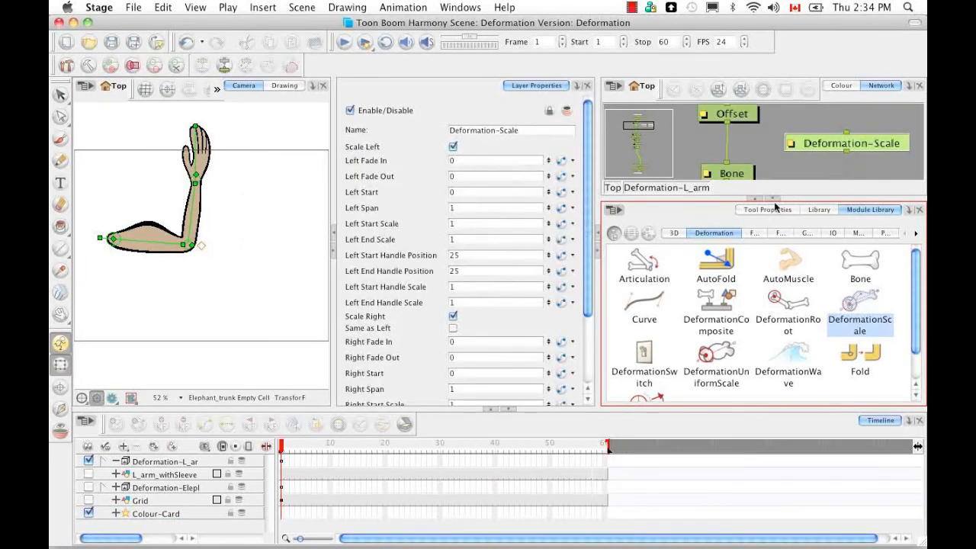
click(773, 198)
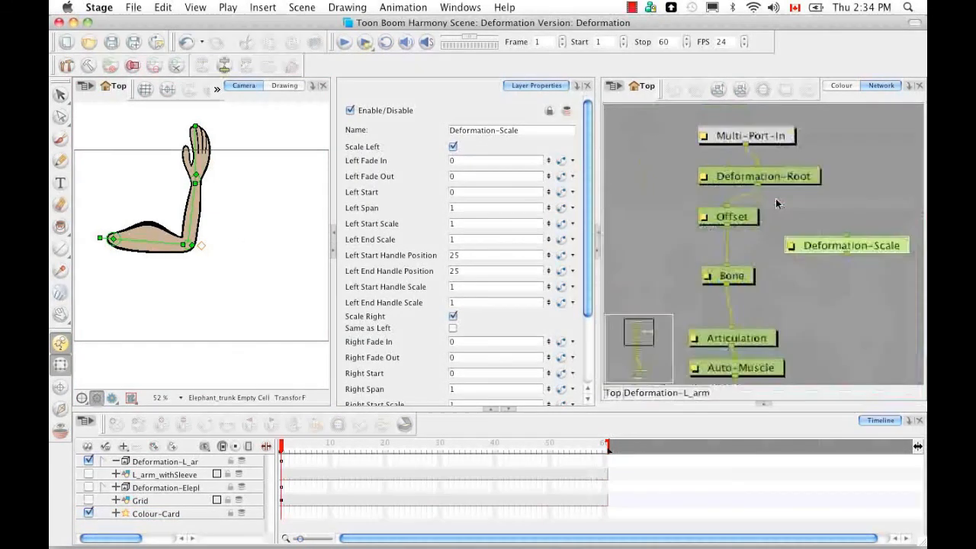
Delete the Auto-Muscle module from the arm chain and move the Deformation-Scale module down beside Articulation and Bone_1
click(771, 372)
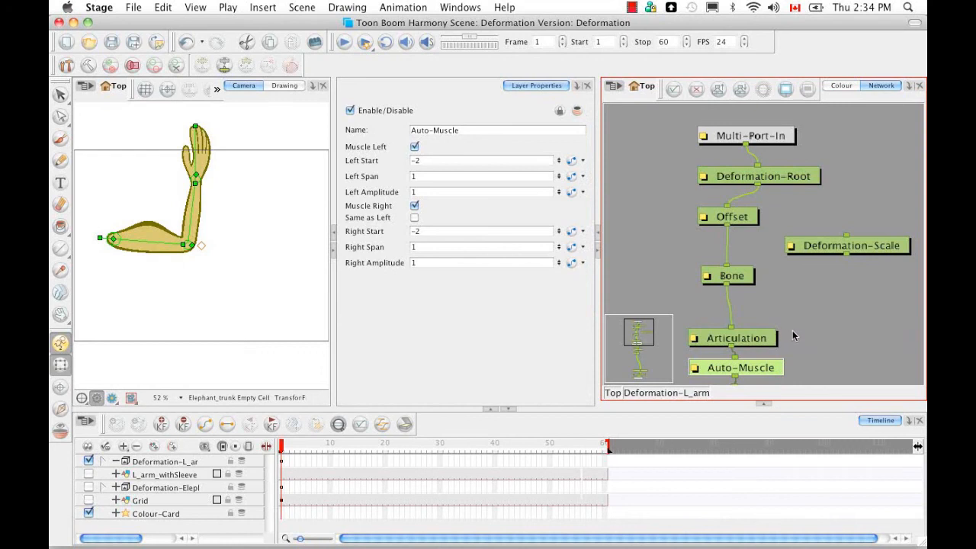
key(Delete)
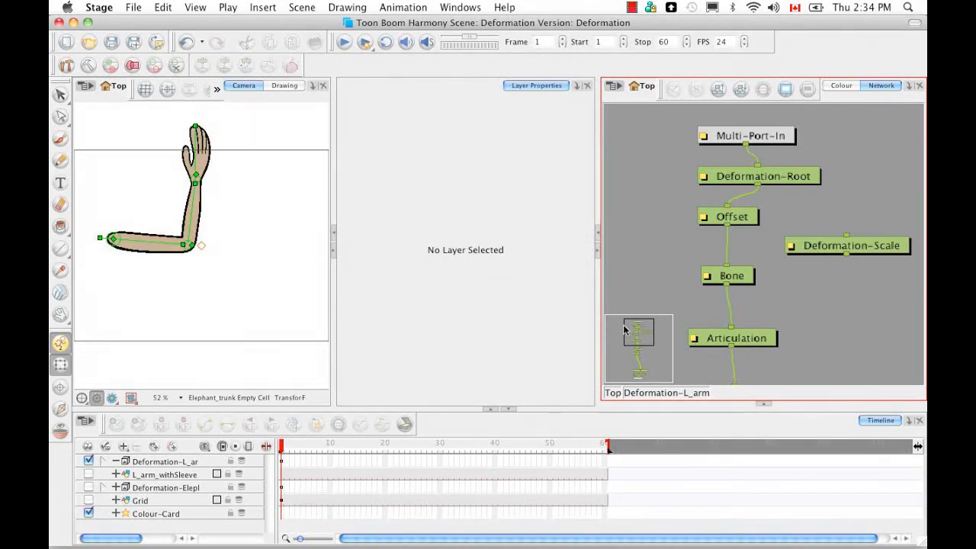
scroll(813, 308, down, 3)
drag(864, 181, 869, 291)
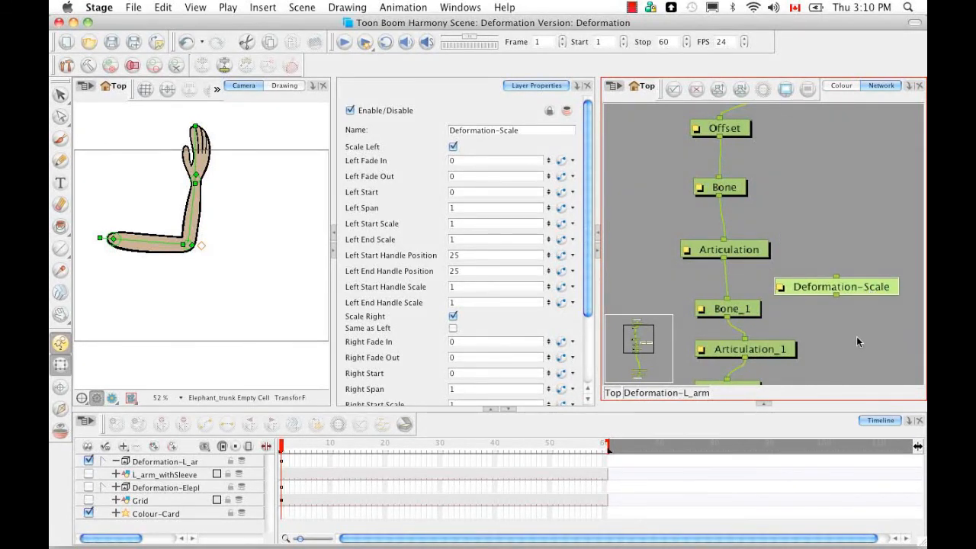
Insert the Deformation-Scale module into the chain between Bone_2 and Deformation-Composite
scroll(856, 337, down, 4)
scroll(827, 241, down, 3)
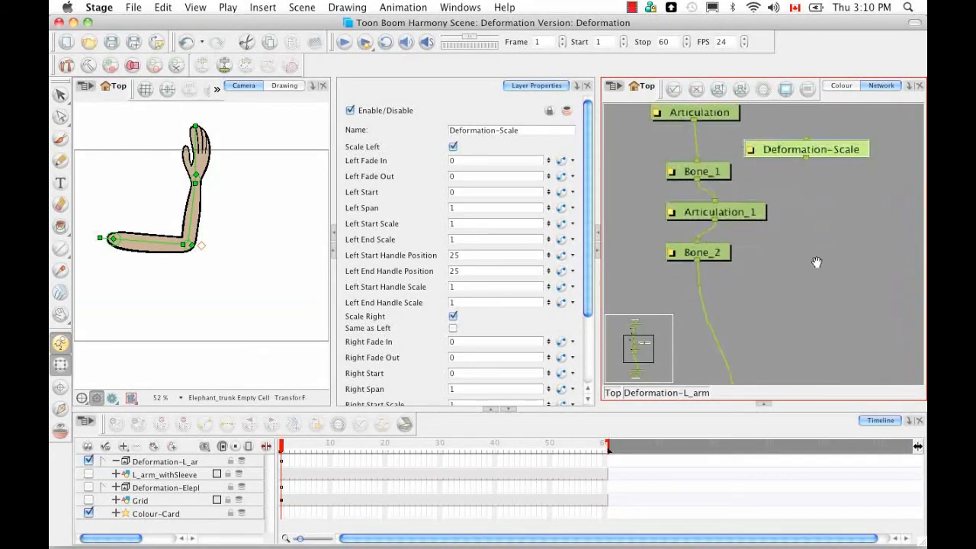
scroll(762, 259, up, 1)
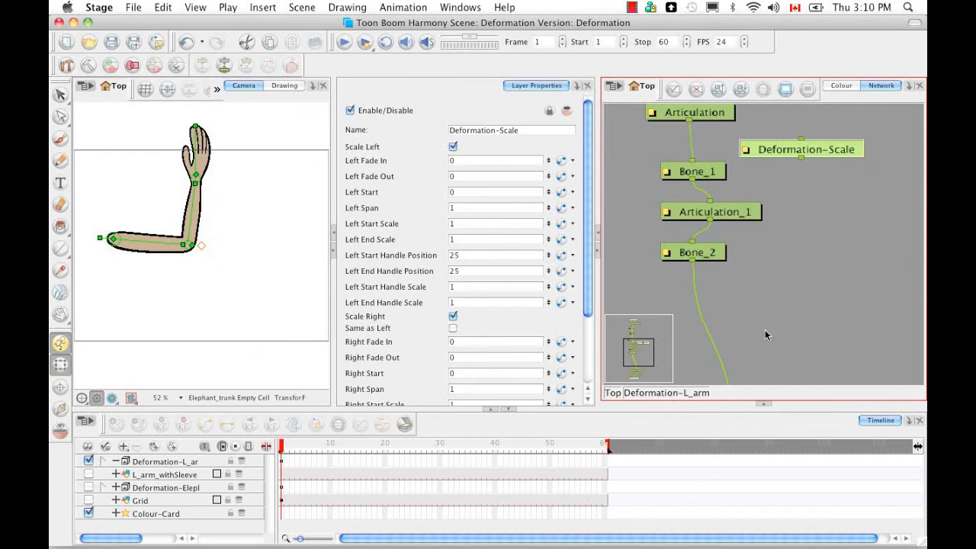
scroll(767, 305, down, 5)
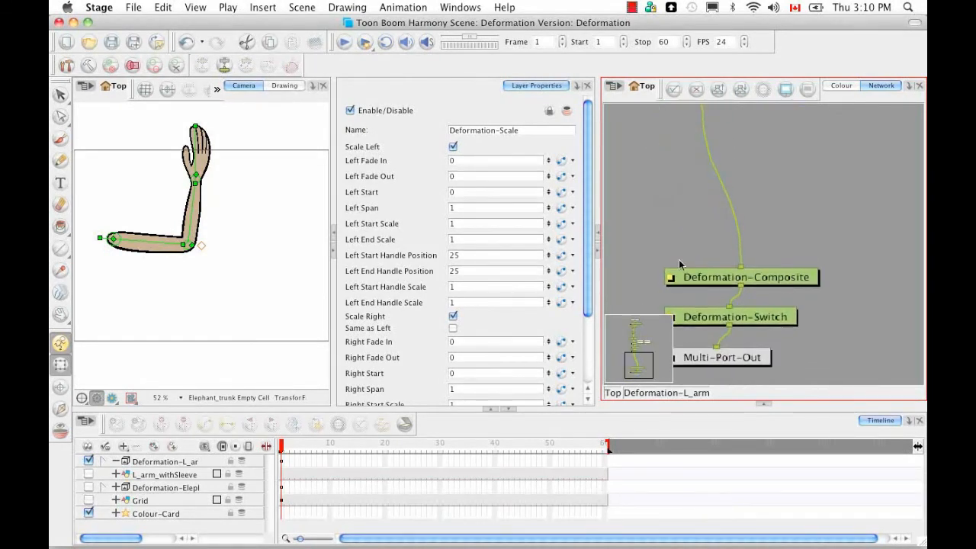
scroll(772, 221, up, 5)
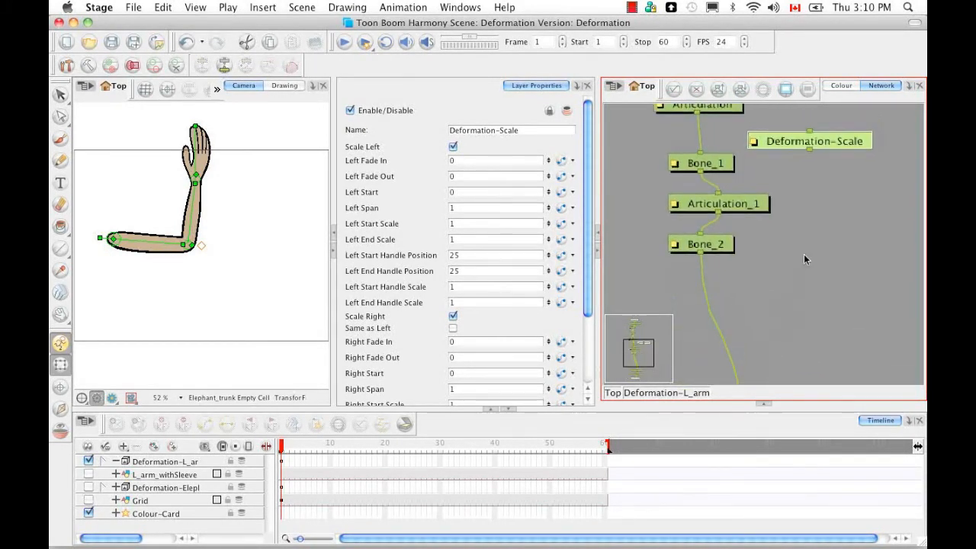
drag(854, 141, 783, 313)
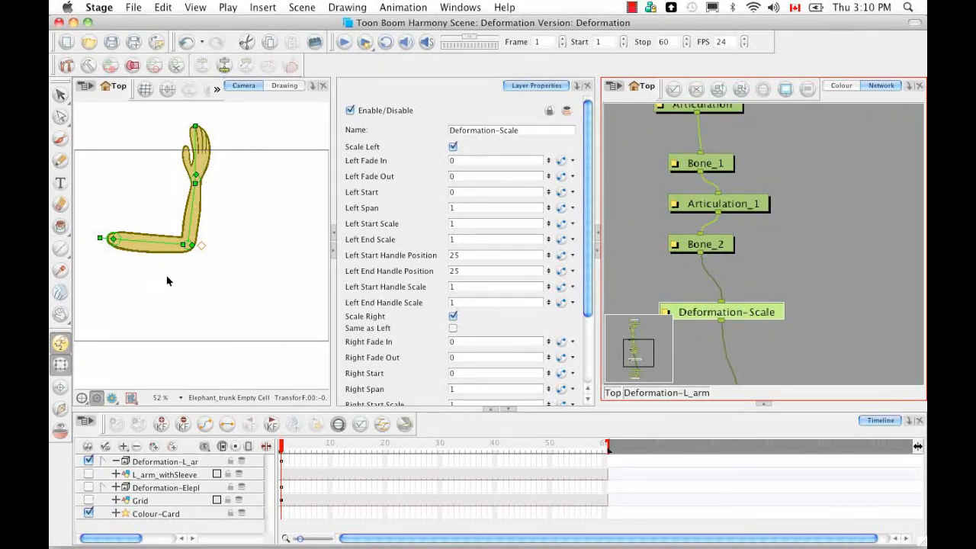
Try lengthening the arm's horizontal bone at its elbow end, and undo the change
mouse_move(182, 245)
mouse_down()
mouse_move(162, 245)
mouse_move(256, 246)
mouse_move(197, 247)
mouse_up()
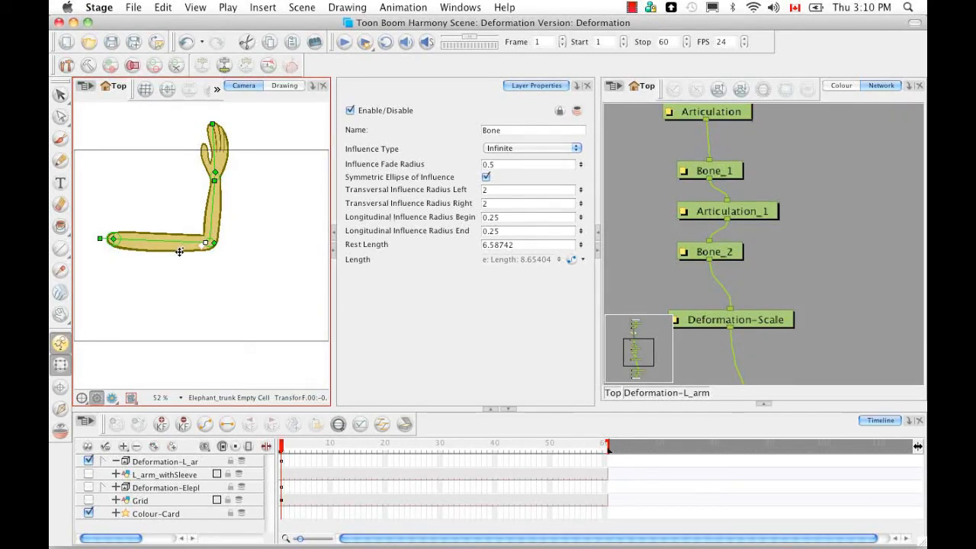
key(ctrl+z)
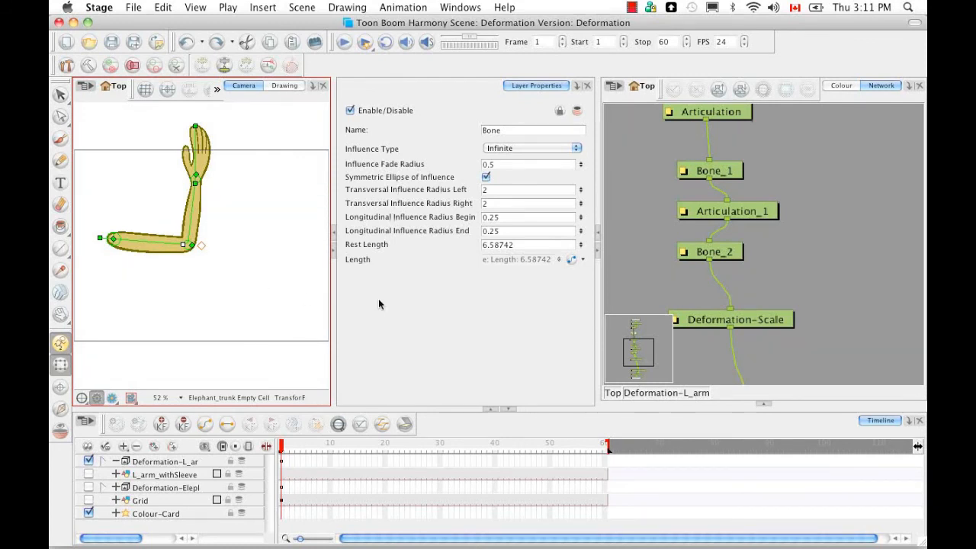
Select the Deformation-Scale module, review its left and right scale parameters, and show its controls on the arm
click(713, 322)
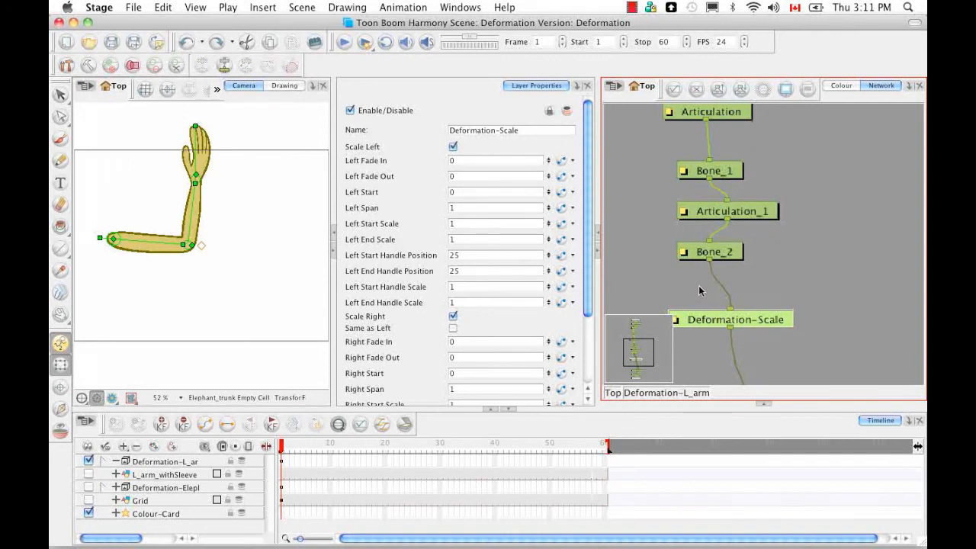
drag(589, 240, 586, 269)
drag(589, 263, 585, 363)
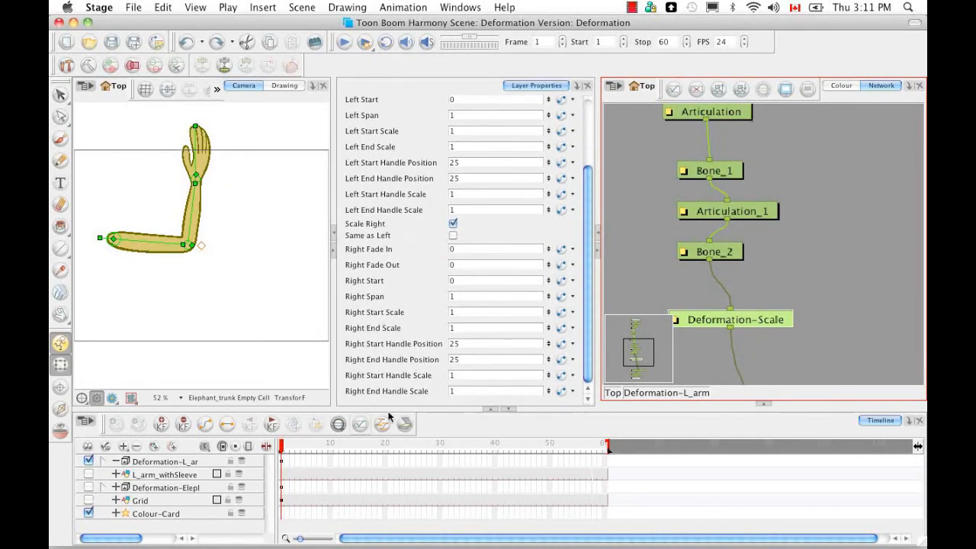
drag(589, 287, 588, 211)
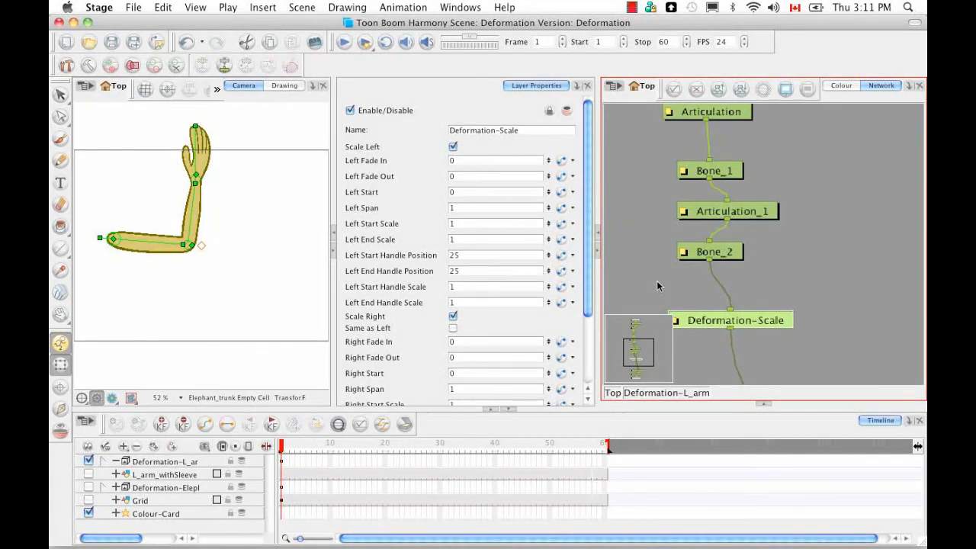
key(shift+F11)
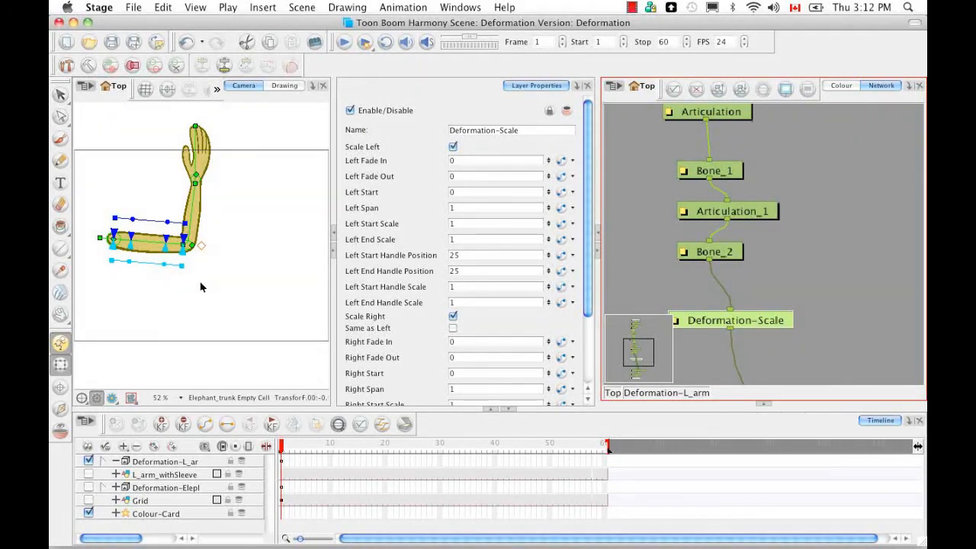
Raise the left curve's handles on the horizontal arm section to a Start Handle Scale of about 1.8 and End Handle Scale of about 1.7
drag(191, 283, 214, 301)
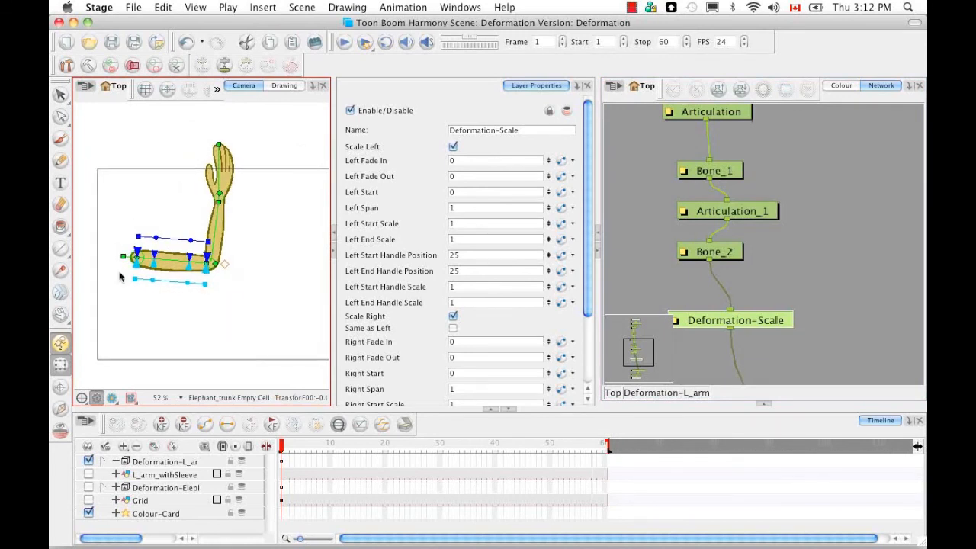
key(2)
key(2)
key(2)
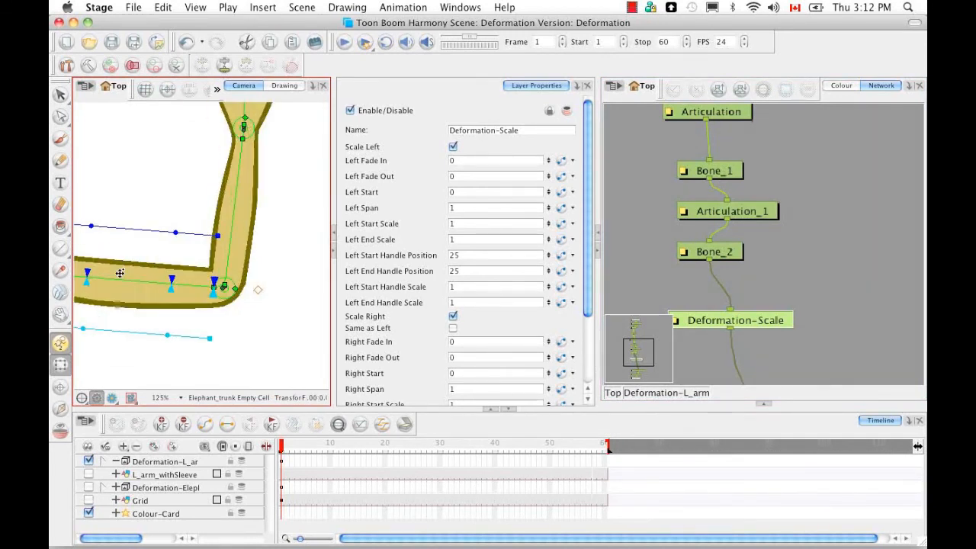
mouse_move(163, 270)
mouse_down()
mouse_move(218, 257)
mouse_move(213, 234)
mouse_up()
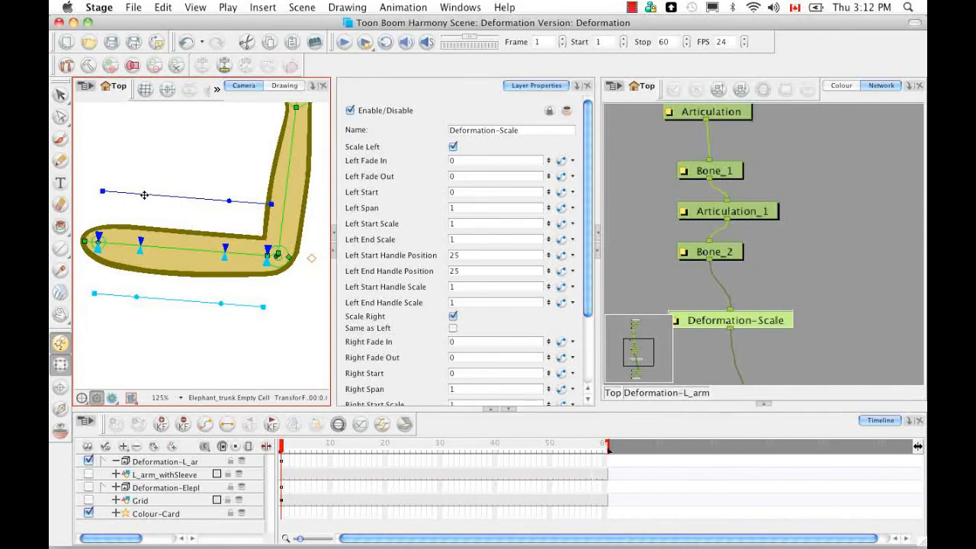
drag(144, 195, 147, 153)
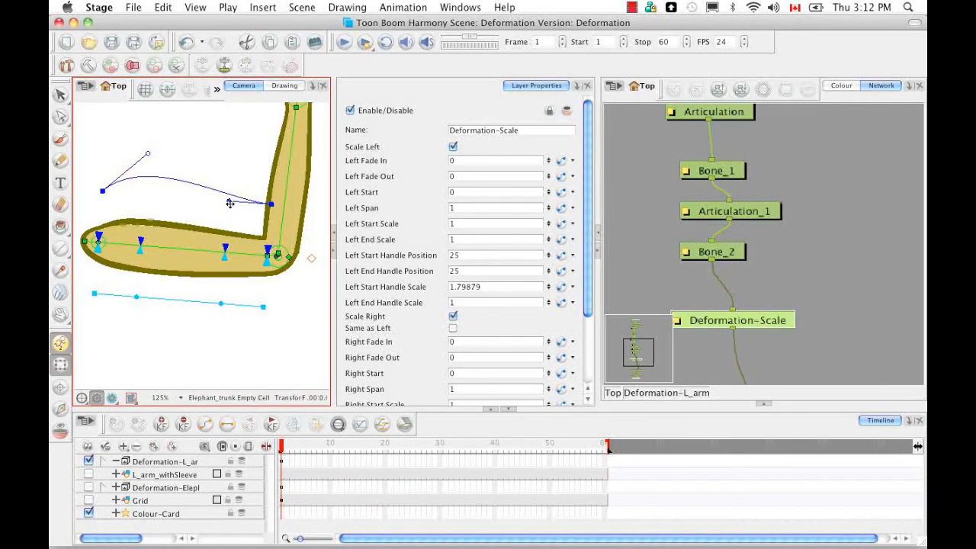
drag(229, 197, 231, 165)
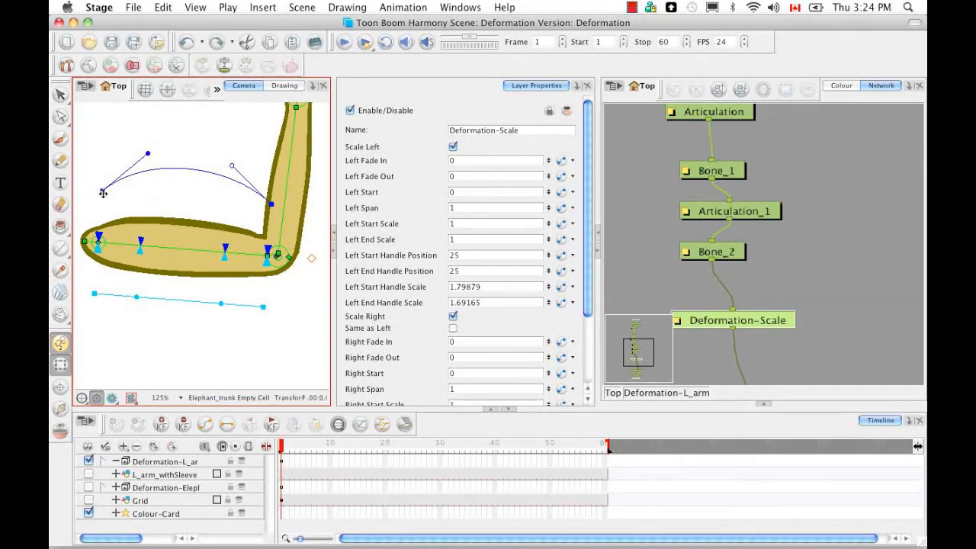
Set the Left Start and End Scale to about 0.62 and 0.65, and the left start and end handle positions to about 33 and 37
drag(102, 193, 101, 210)
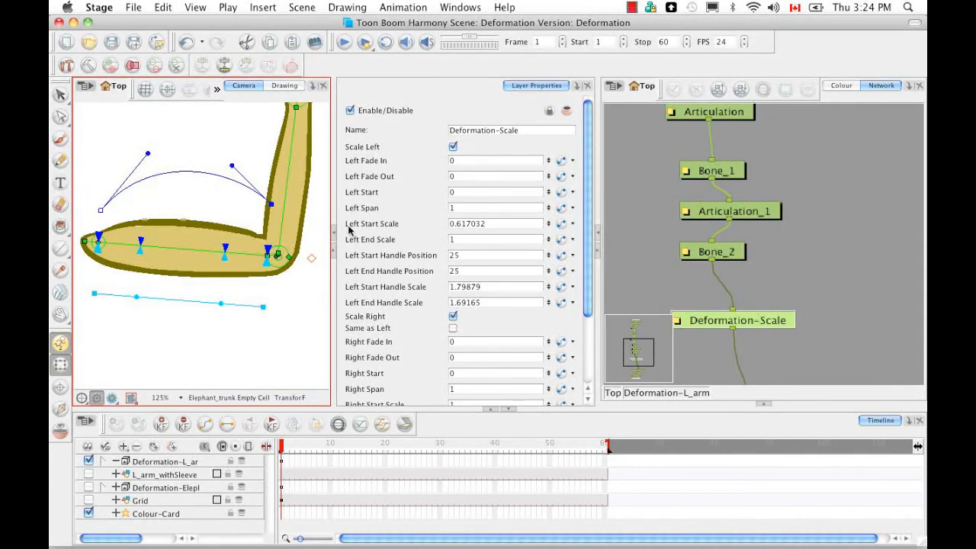
drag(270, 204, 272, 222)
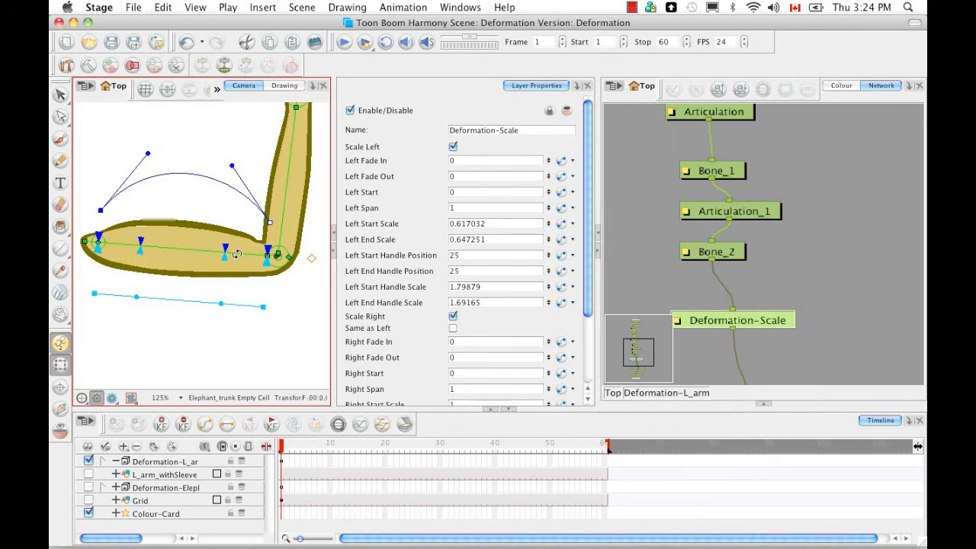
drag(224, 246, 207, 245)
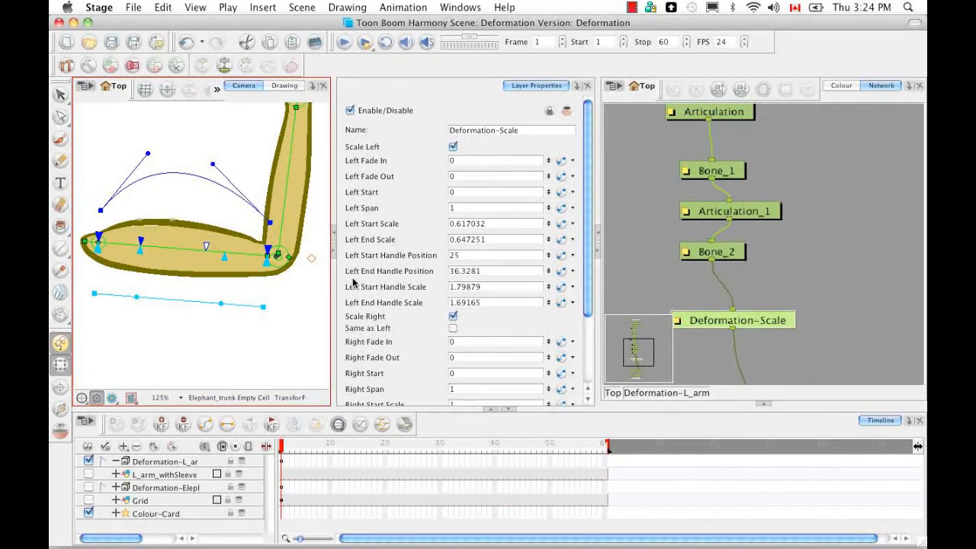
drag(142, 241, 161, 244)
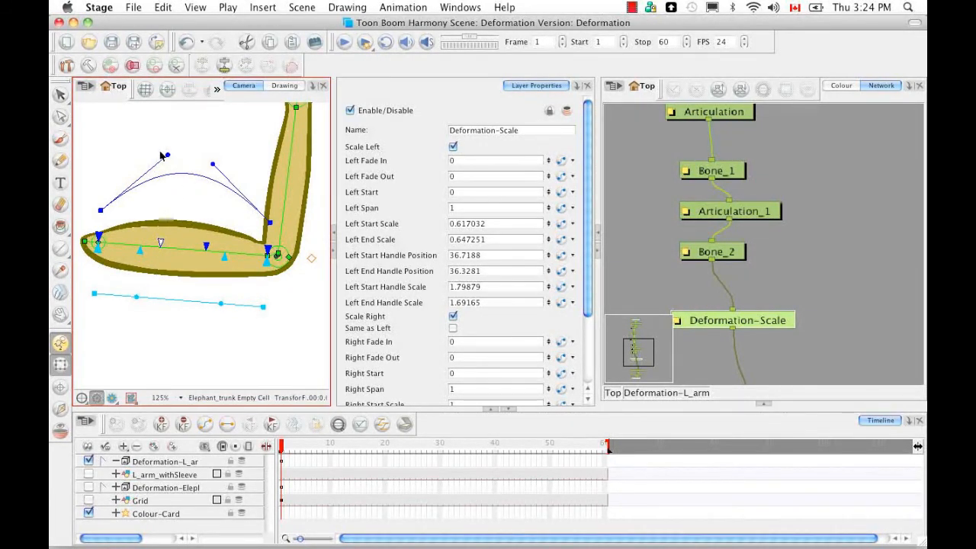
drag(161, 243, 205, 246)
mouse_move(167, 158)
mouse_down()
mouse_move(174, 176)
mouse_move(162, 152)
mouse_move(162, 190)
mouse_move(165, 165)
mouse_up()
Shorten the left scaling zone along the bone to a Left Start of about 0.09 and a Left Span of about 0.8
mouse_move(158, 242)
mouse_down()
mouse_move(102, 239)
mouse_move(114, 237)
mouse_up()
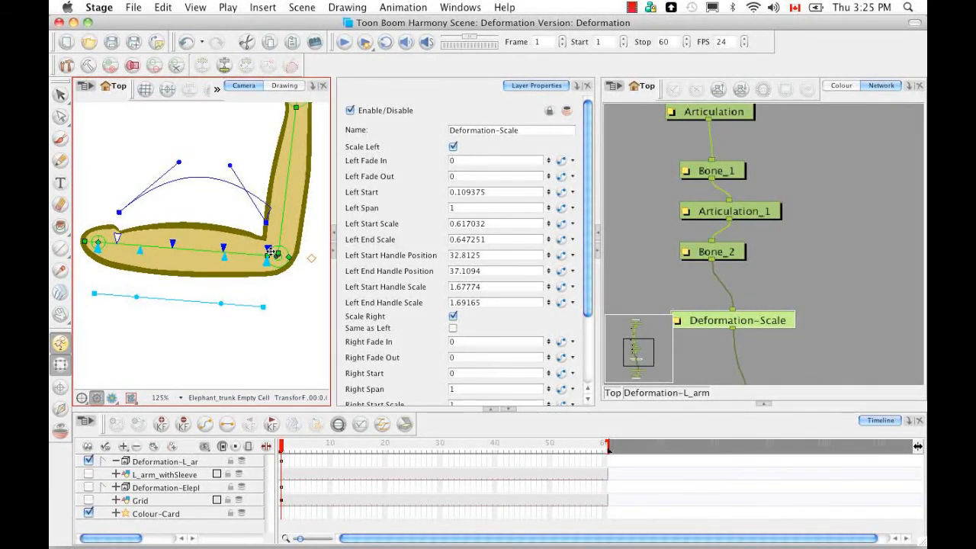
mouse_move(270, 250)
mouse_down()
mouse_move(239, 248)
mouse_move(253, 249)
mouse_up()
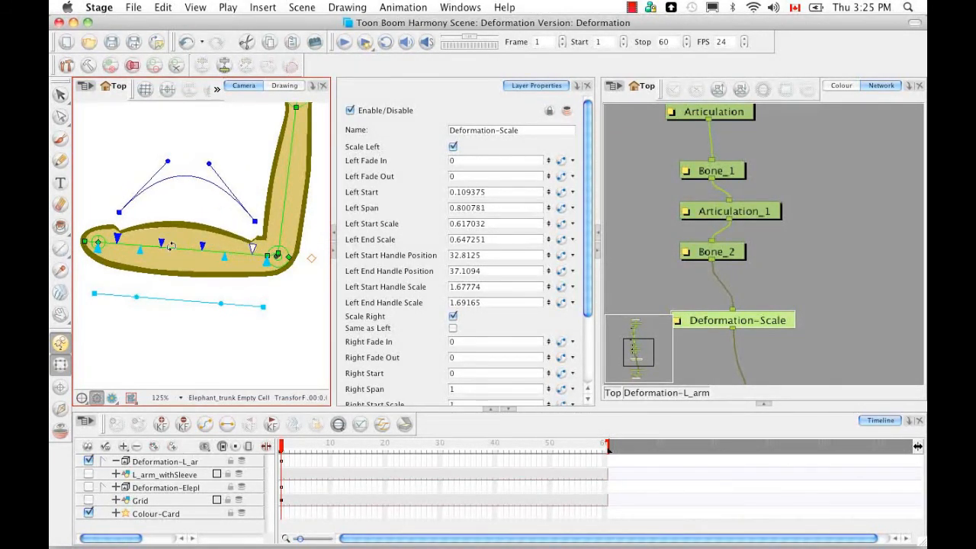
drag(117, 239, 114, 238)
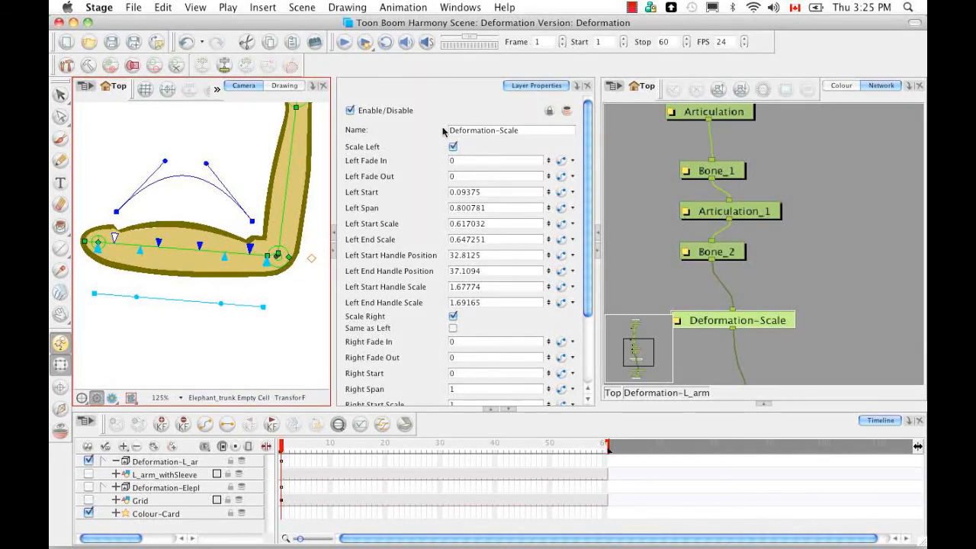
Smooth both ends of the left bulge with a Left Fade In of 21 and a Left Fade Out of 11
click(495, 161)
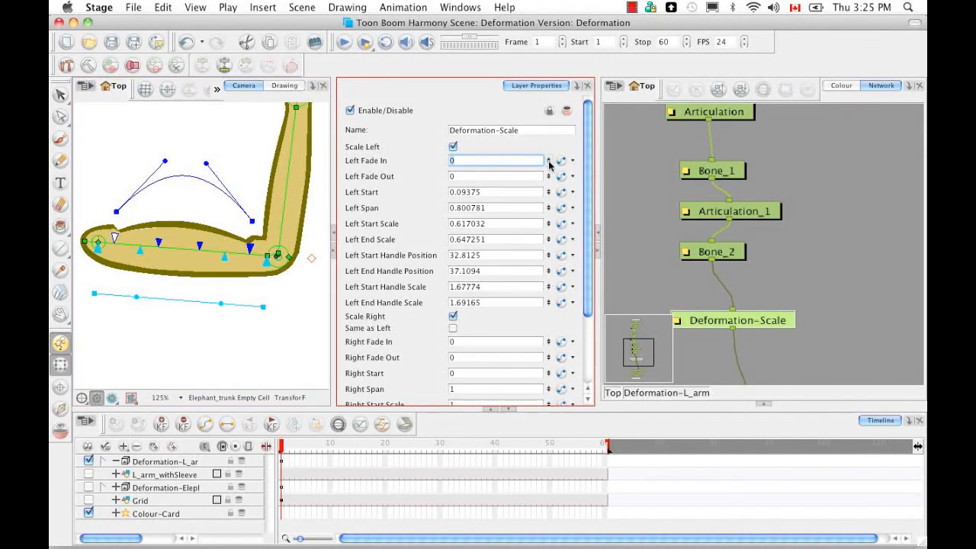
text(21)
key(Return)
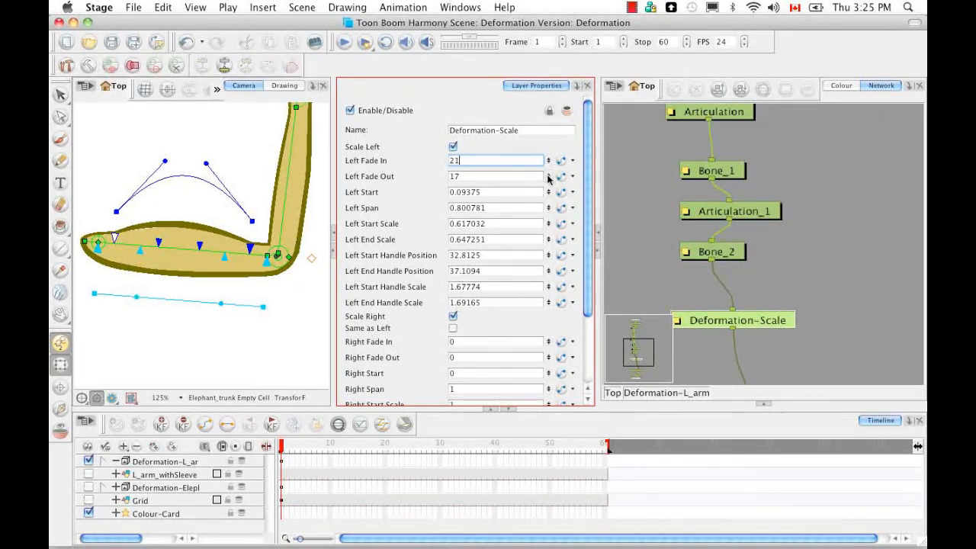
drag(548, 176, 541, 301)
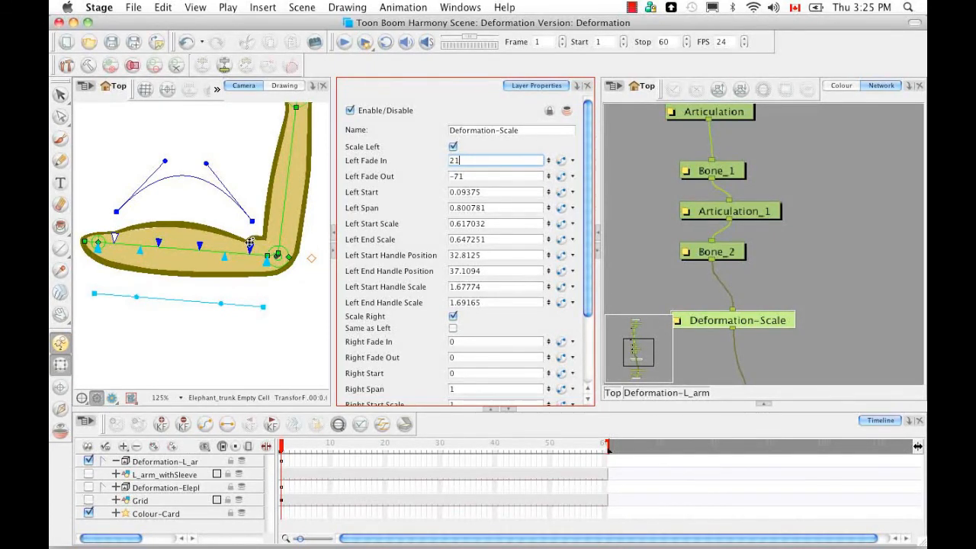
drag(549, 178, 550, 132)
drag(550, 192, 549, 111)
mouse_move(551, 176)
mouse_down()
mouse_move(546, 148)
mouse_move(552, 158)
mouse_up()
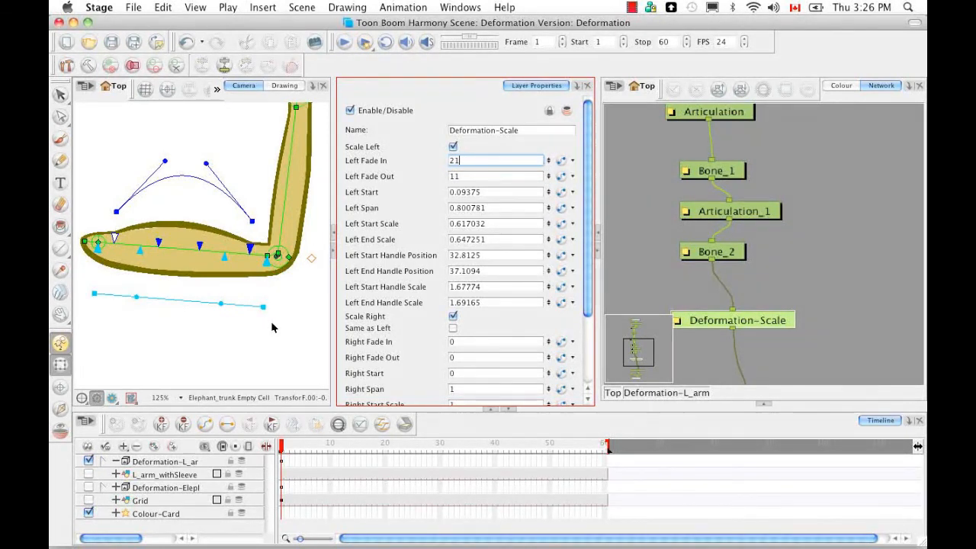
Switch Scale Right off and back on, and do the same with Scale Left to compare their effects
drag(592, 245, 585, 309)
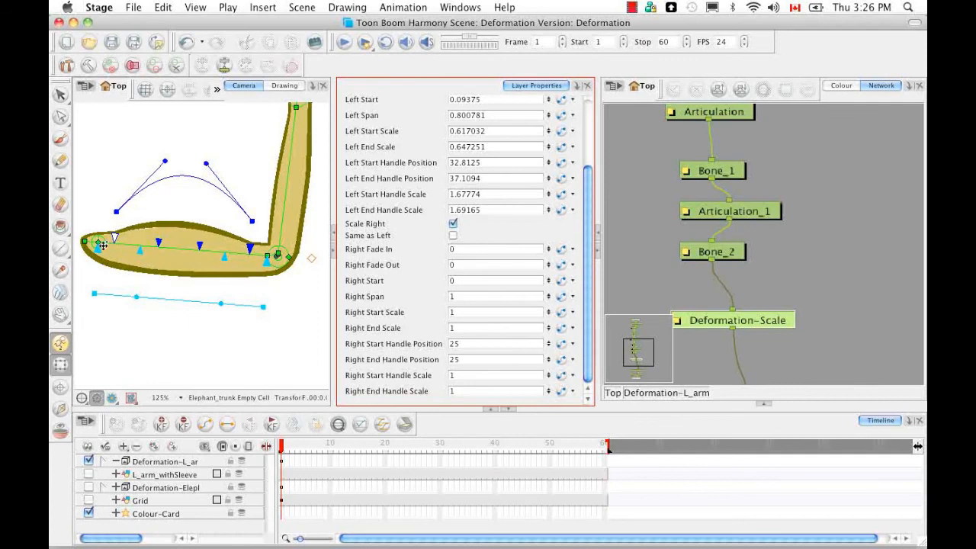
click(453, 224)
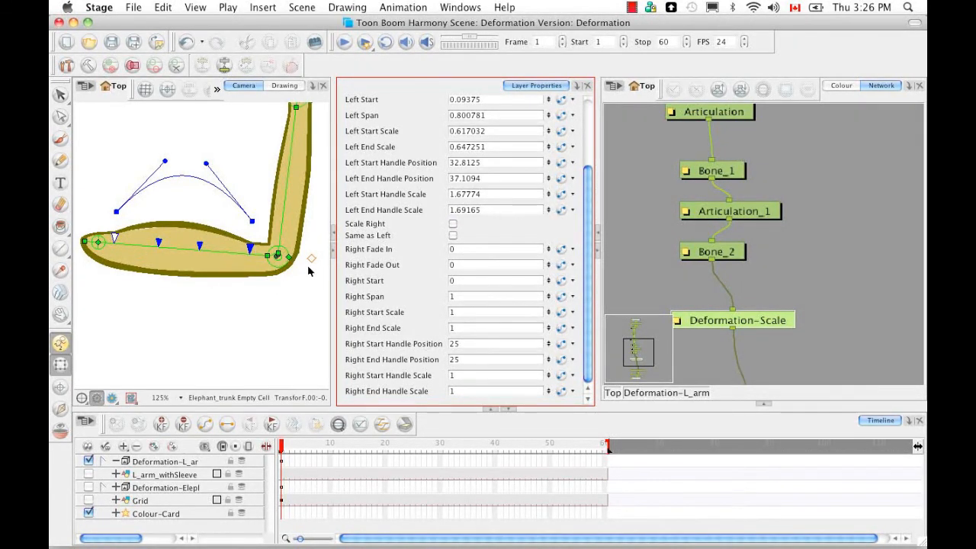
click(453, 223)
drag(587, 235, 593, 159)
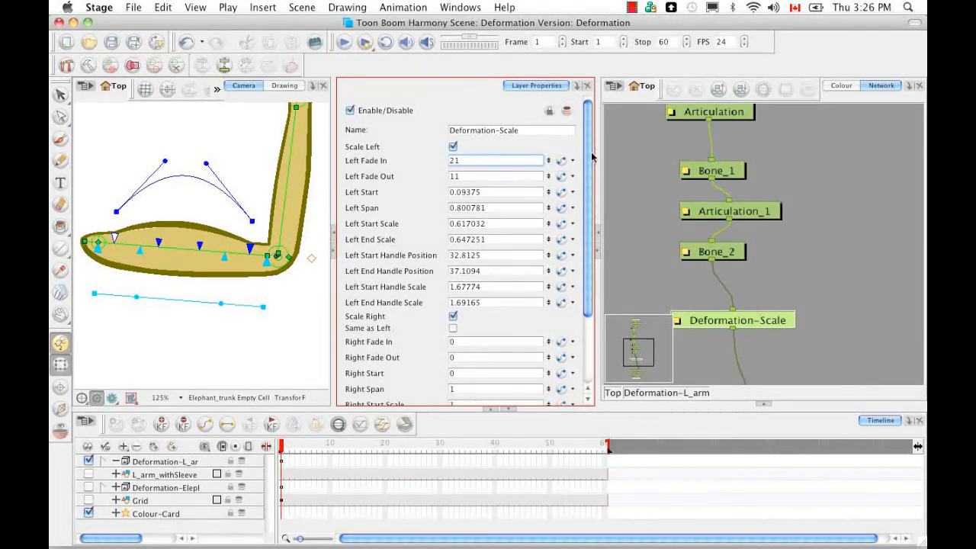
click(454, 147)
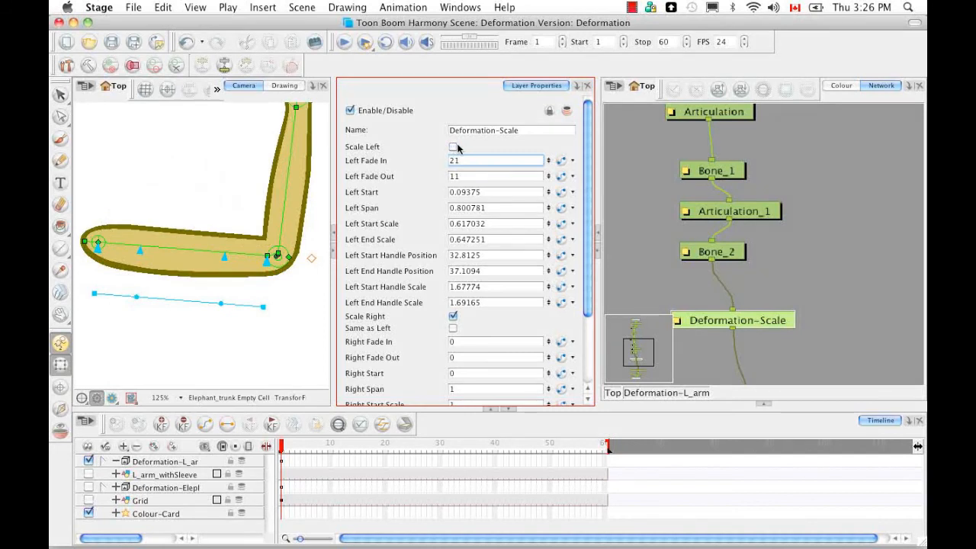
click(453, 147)
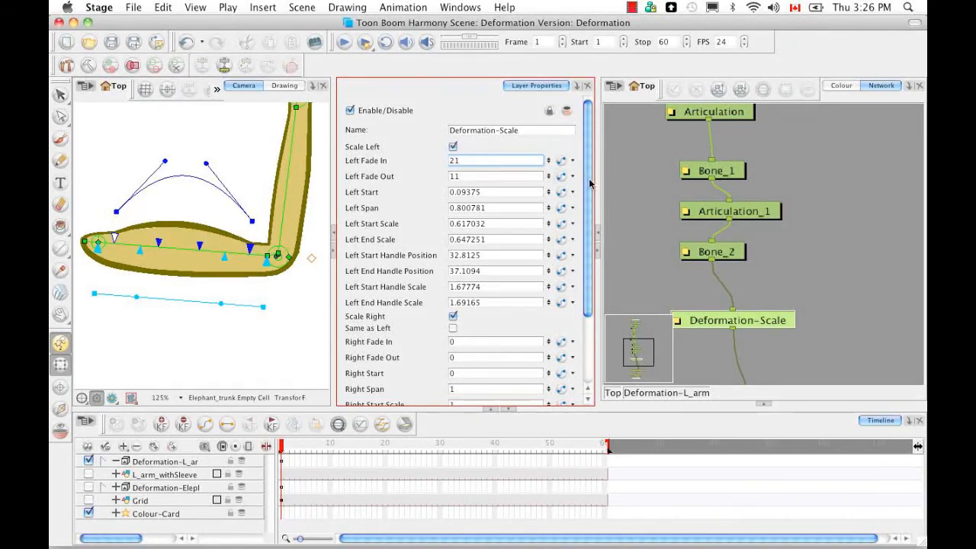
Enable Same as Left to mirror the bulge onto the arm's lower side, and disable it again
drag(589, 183, 585, 251)
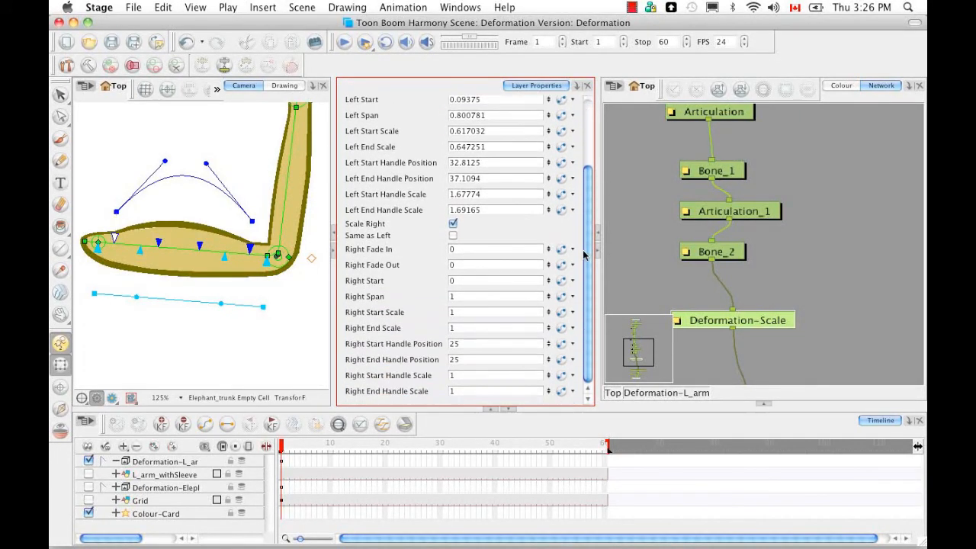
click(453, 235)
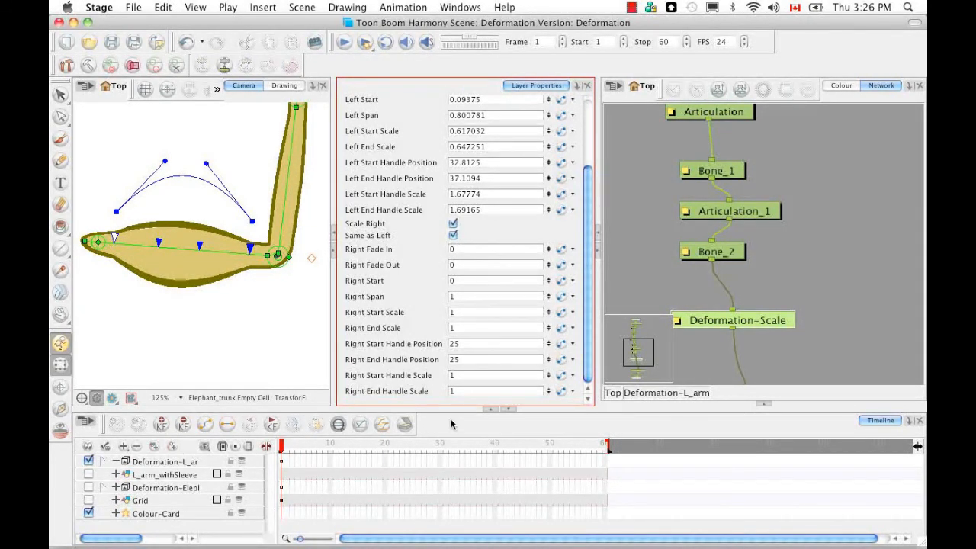
click(453, 235)
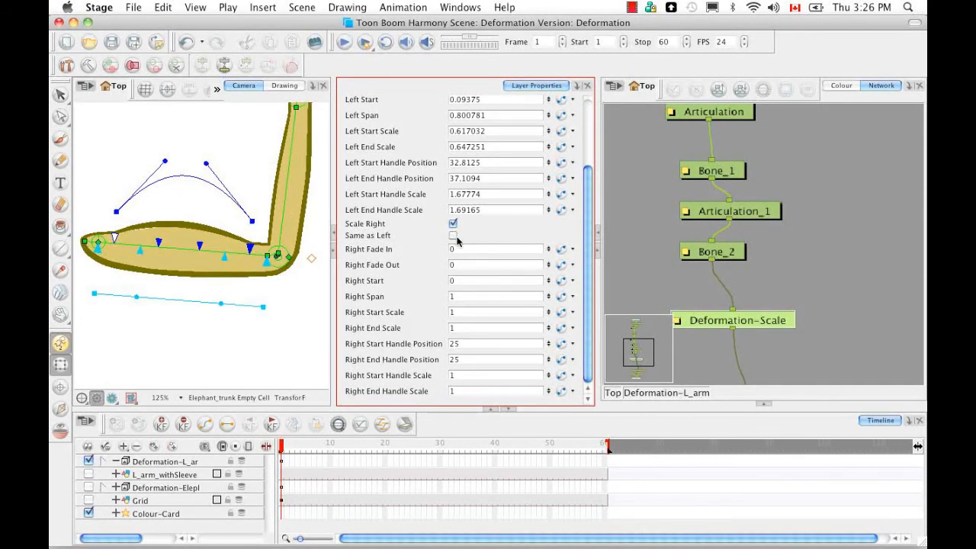
Review the left and right scaling parameters of the Deformation-Scale module and check the deformation modules available in the Module Library
drag(587, 298, 586, 217)
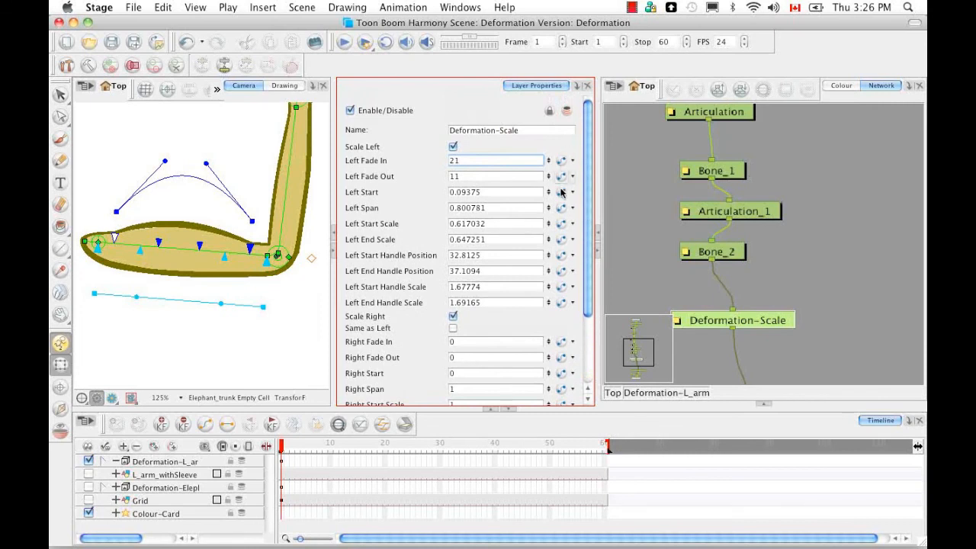
scroll(589, 255, down, 5)
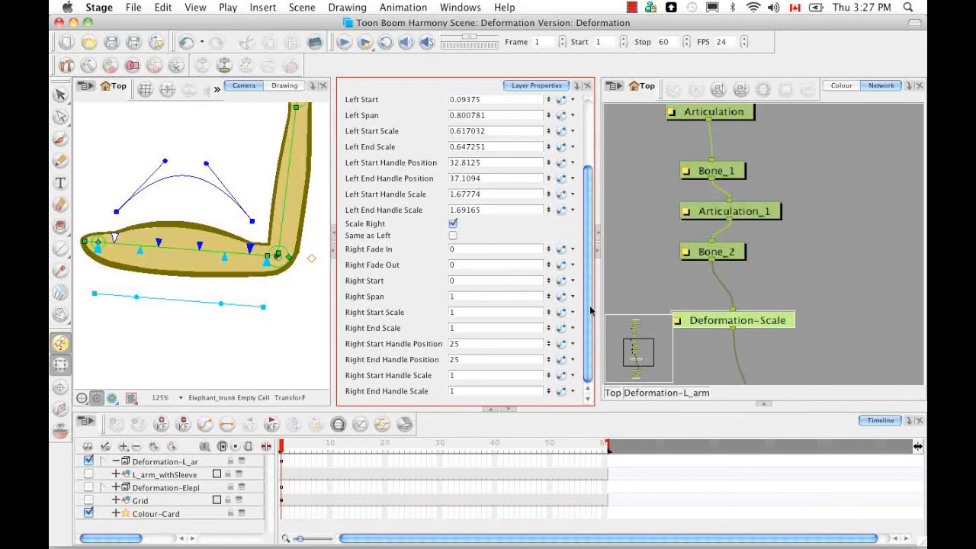
drag(591, 310, 590, 241)
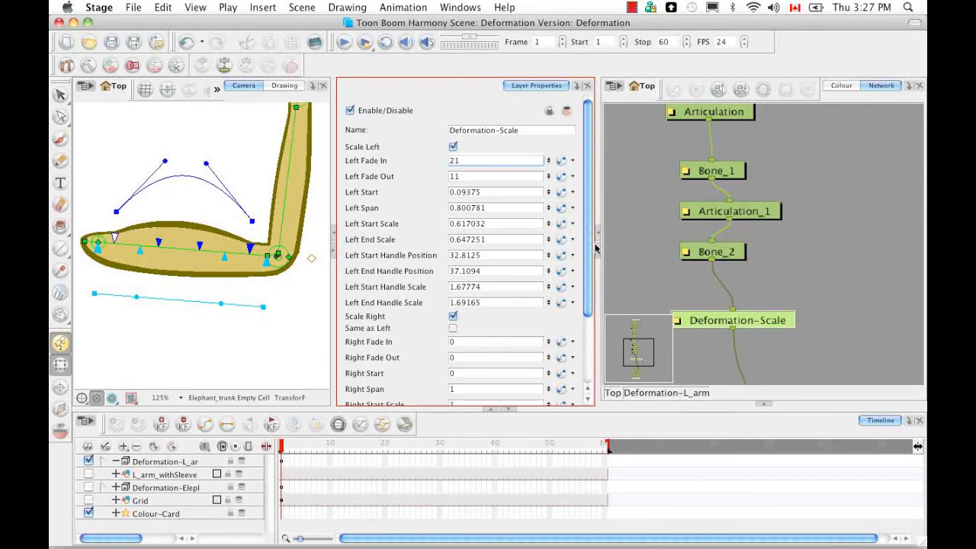
click(764, 408)
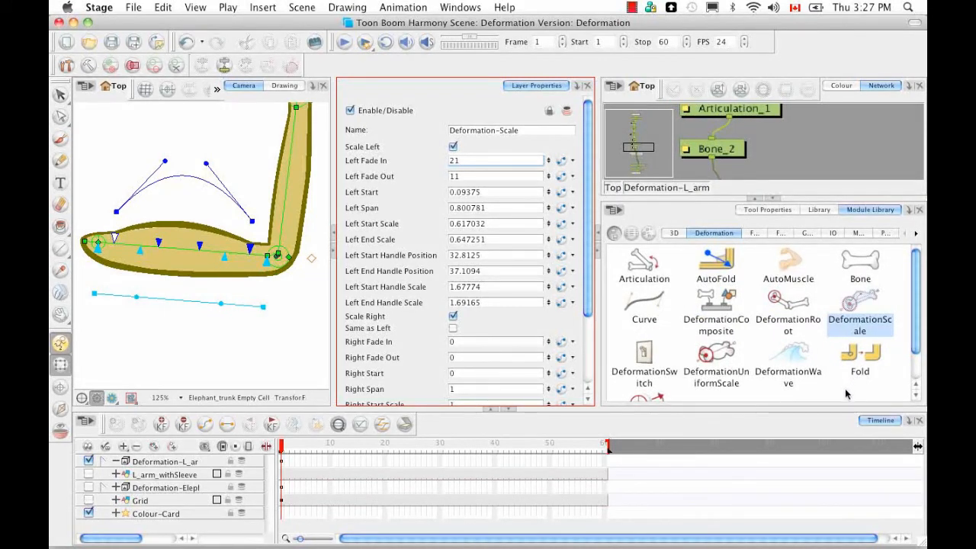
click(819, 158)
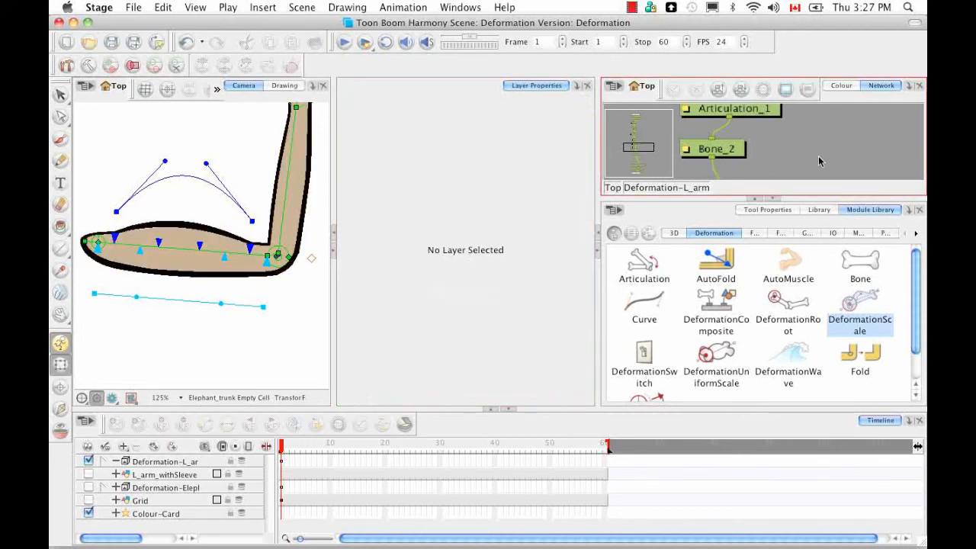
click(777, 202)
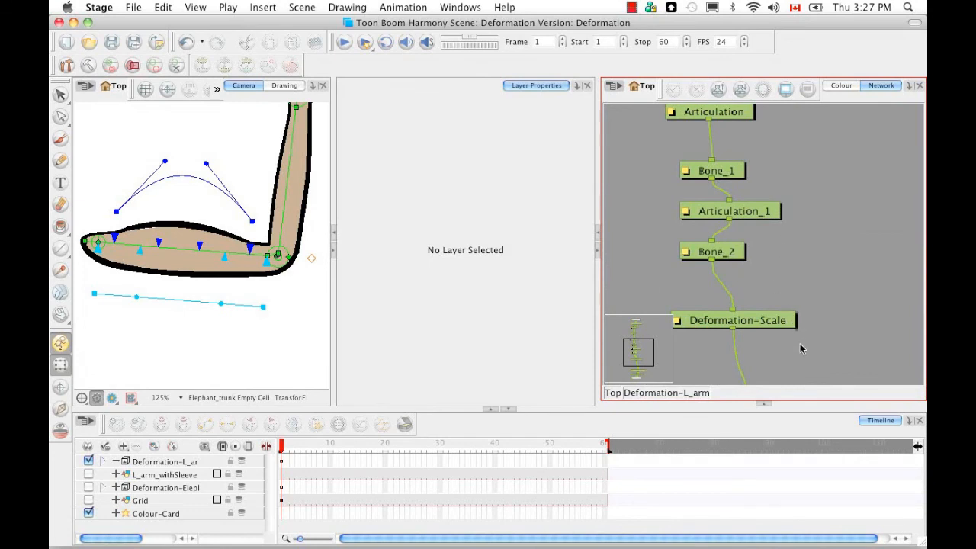
Select the Deformation-Switch module below Deformation-Composite and open its layer properties
scroll(805, 312, down, 3)
scroll(807, 282, down, 3)
scroll(807, 320, up, 1)
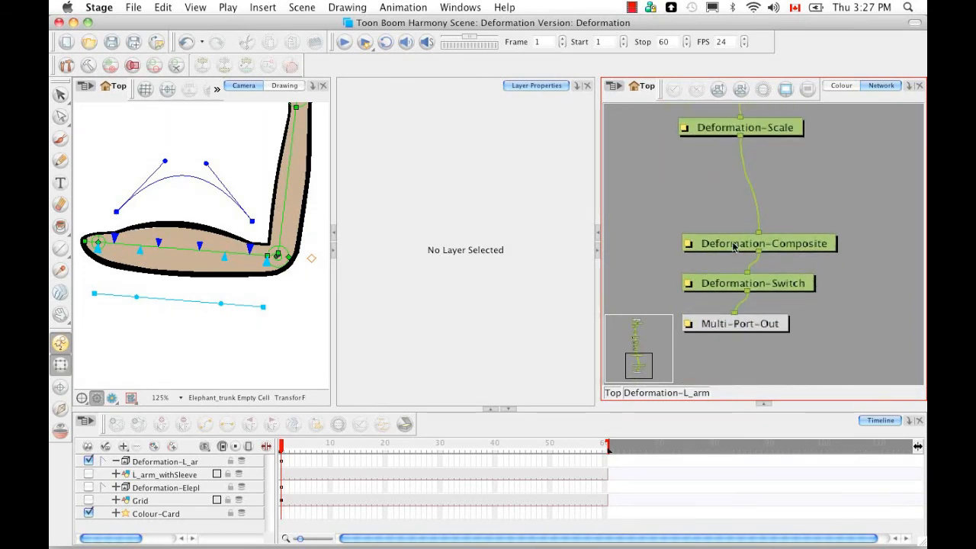
click(804, 288)
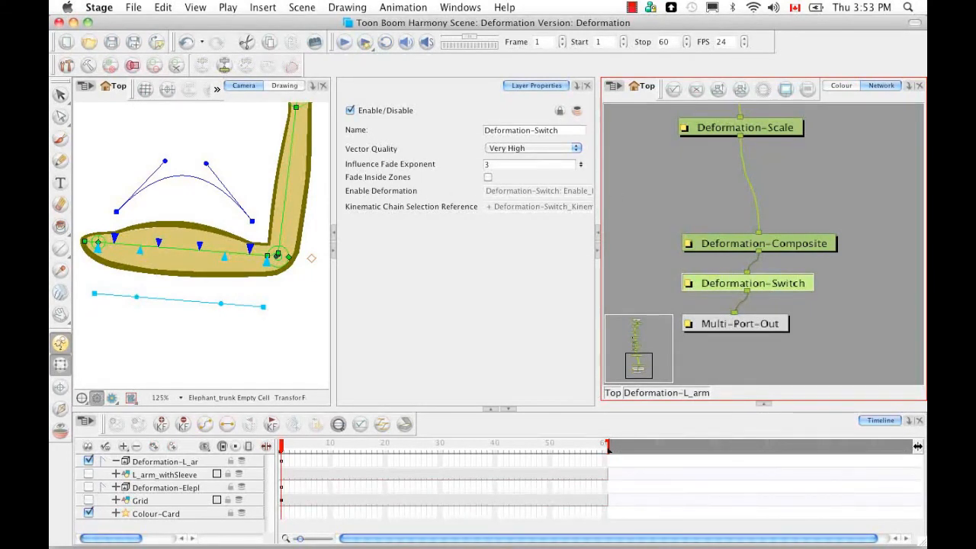
click(689, 283)
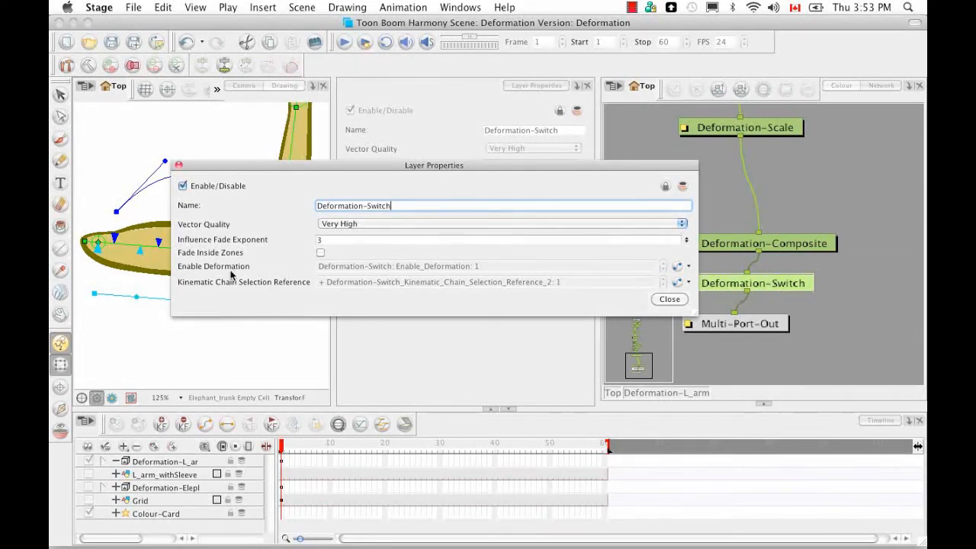
Set the Deformation-Switch's Enable Deformation value at frame 1 to 0 and show the whole arm in the camera view
click(677, 267)
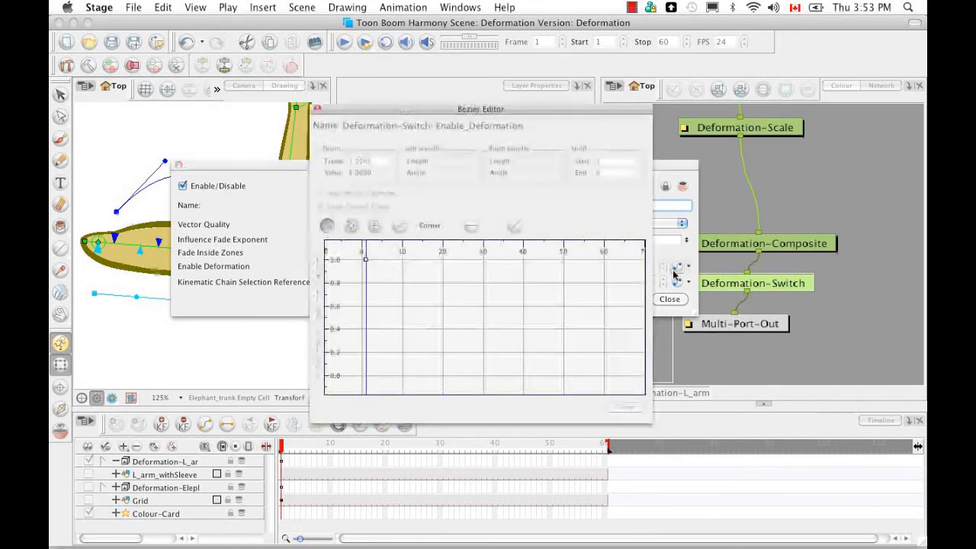
click(365, 260)
drag(374, 173, 324, 180)
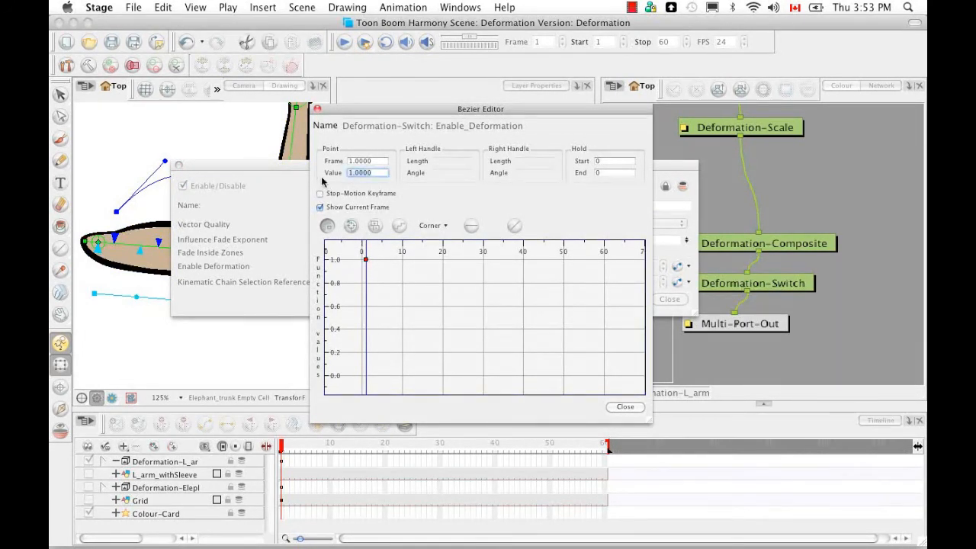
text(0)
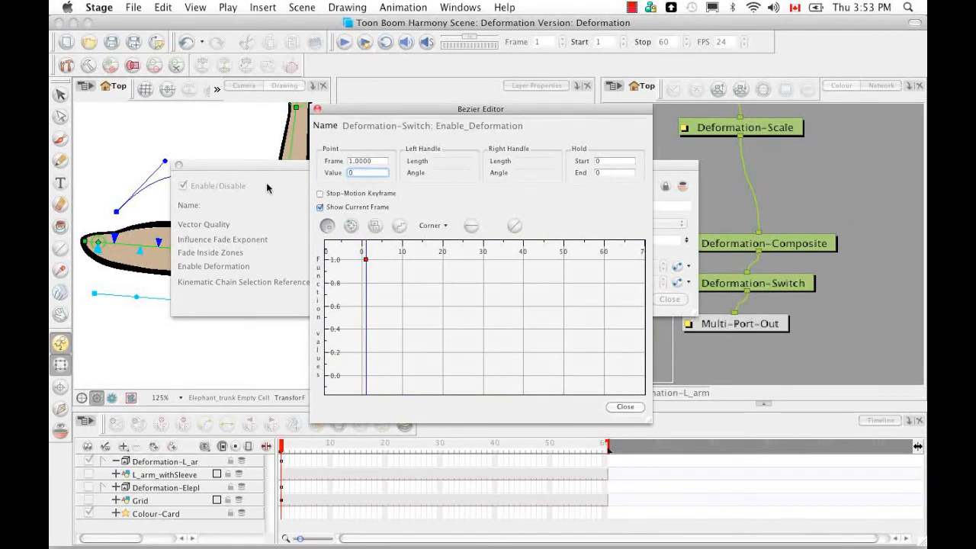
click(626, 406)
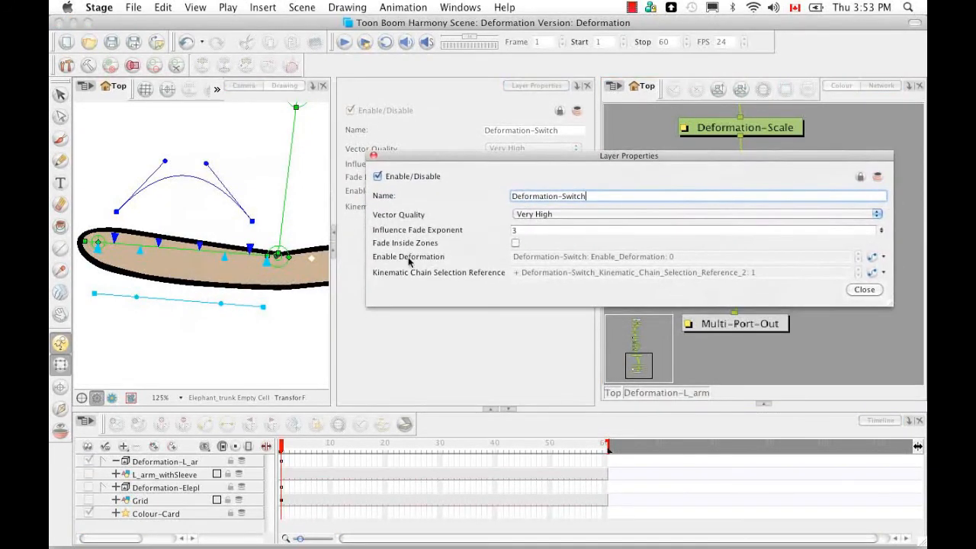
click(275, 400)
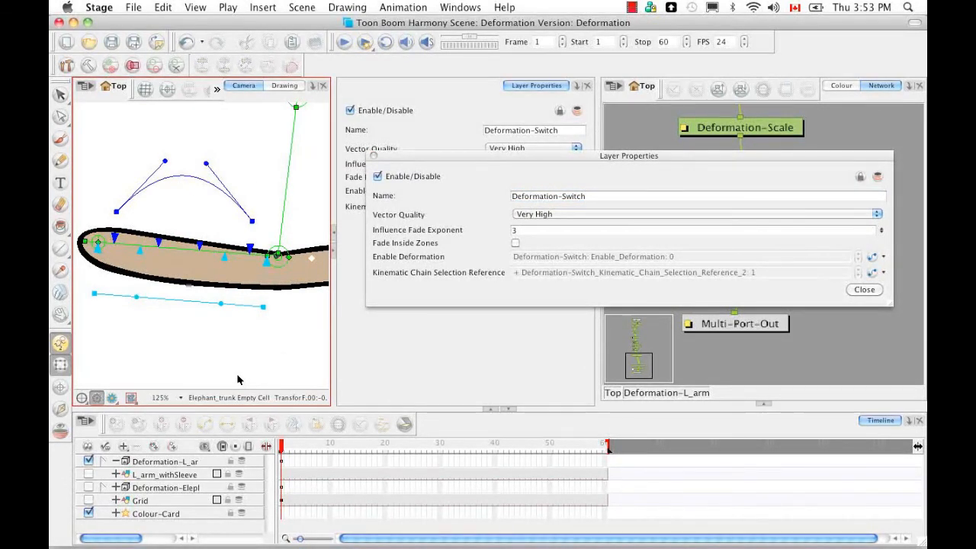
key(shift+m)
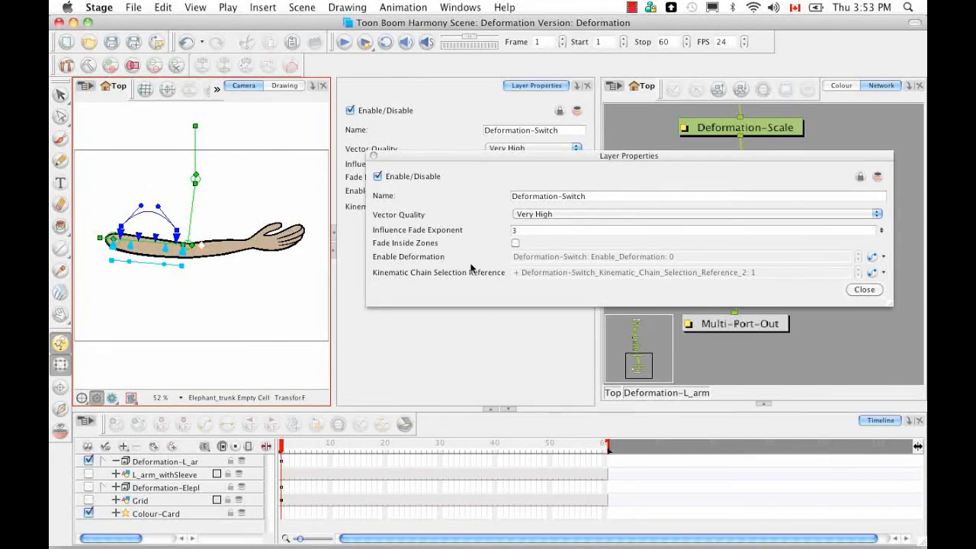
Turn the arm deformation back on by setting the Enable Deformation value at frame 1 to 1
click(872, 257)
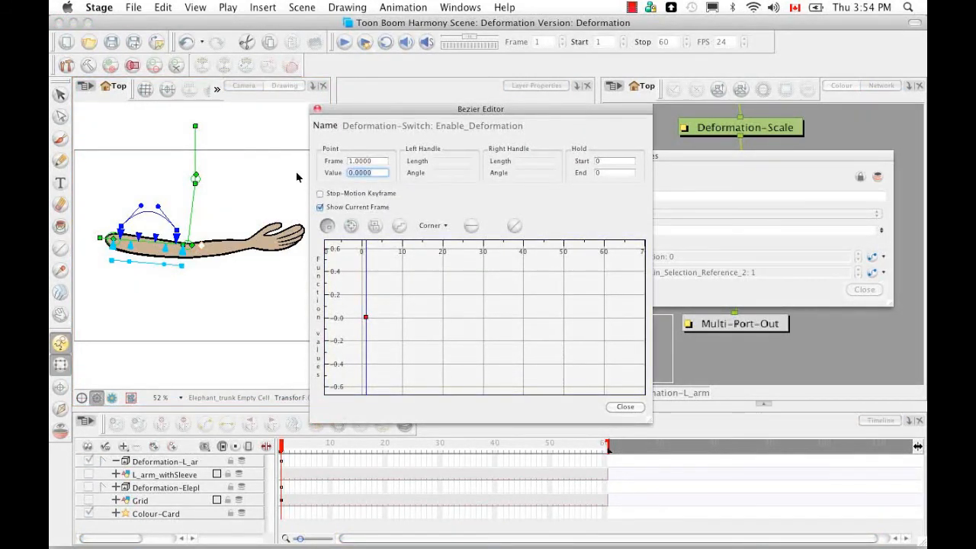
text(1)
key(Return)
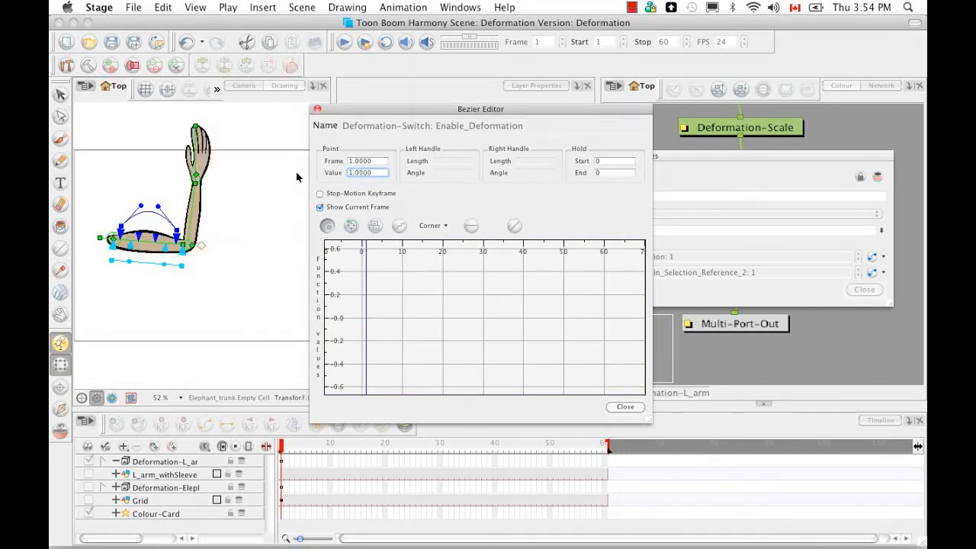
click(625, 408)
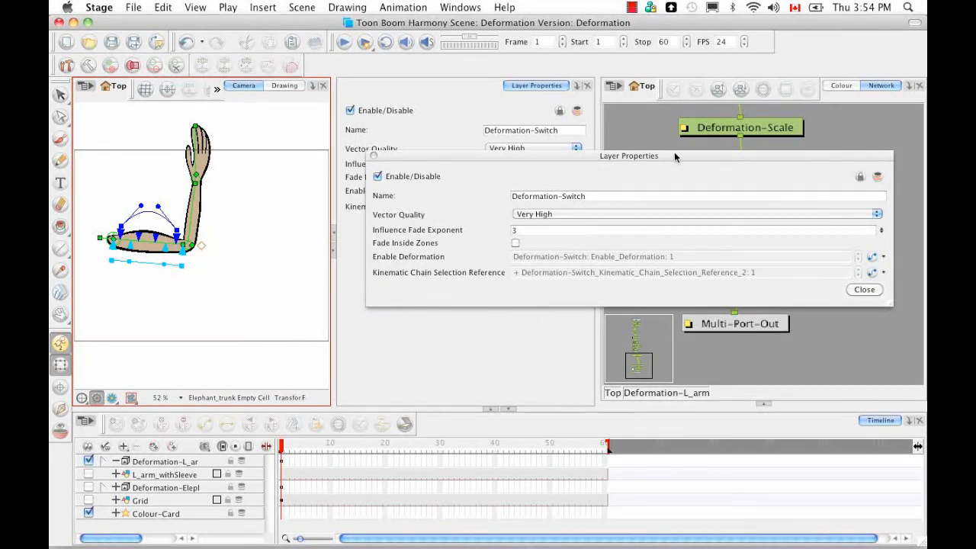
Examine the Vector Quality options of Deformation-Switch and keep Very High
drag(673, 156, 533, 188)
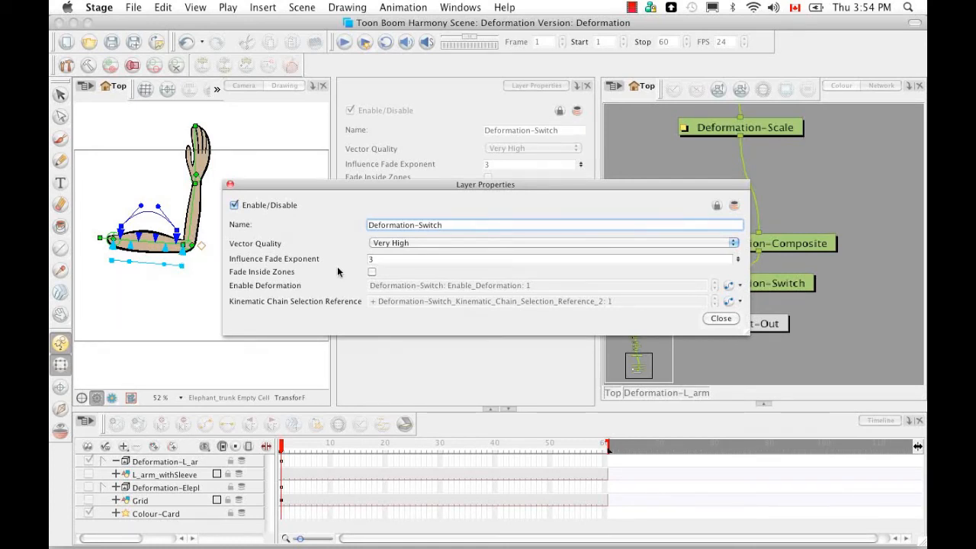
click(733, 242)
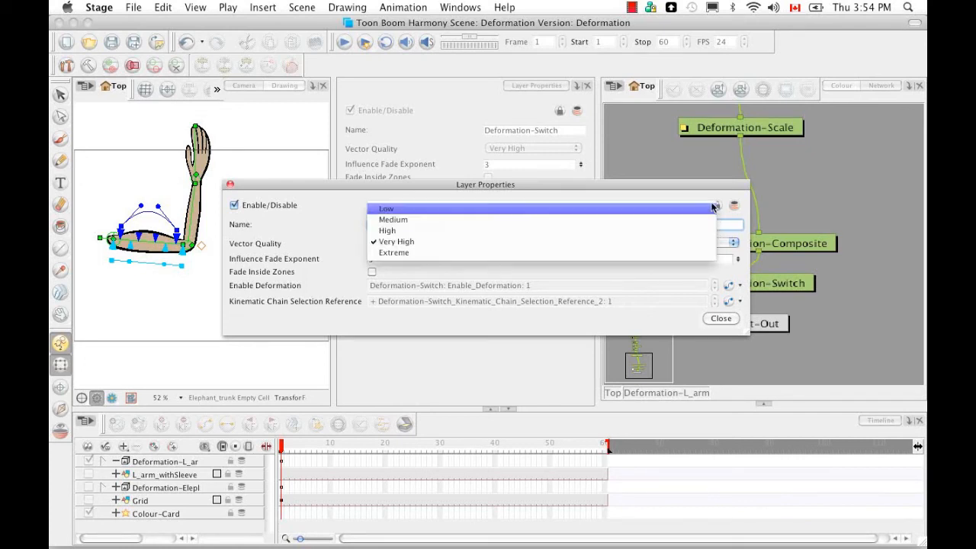
click(713, 242)
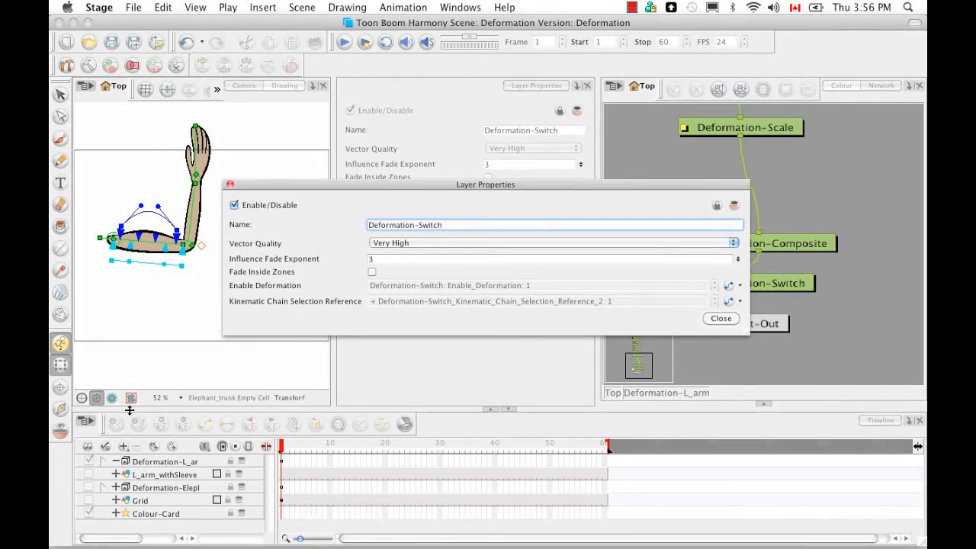
Expand the Deformation-L_arm group in the timeline to show Deformation-Switch's Enable Deformation and Kinematic Chain Selection parameters, and close its layer properties
click(104, 462)
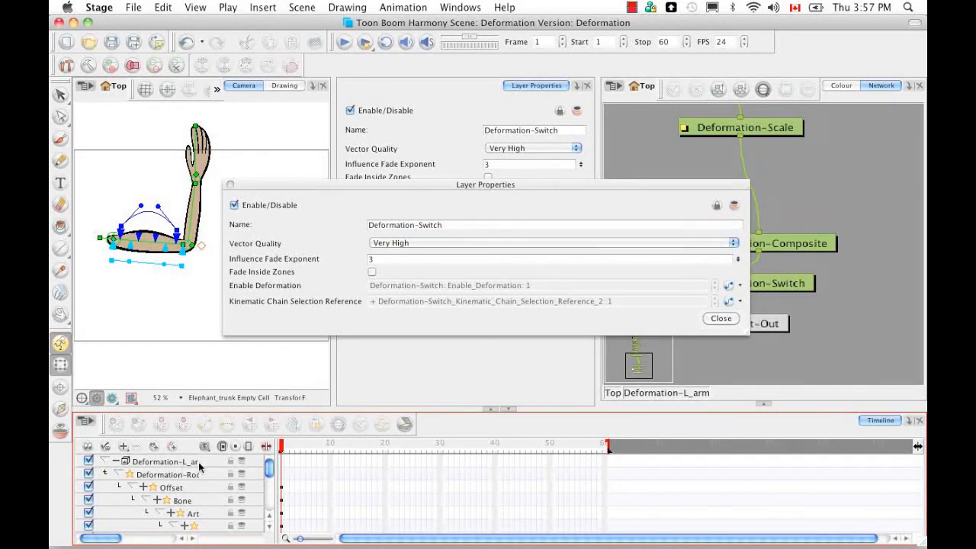
drag(275, 504, 406, 494)
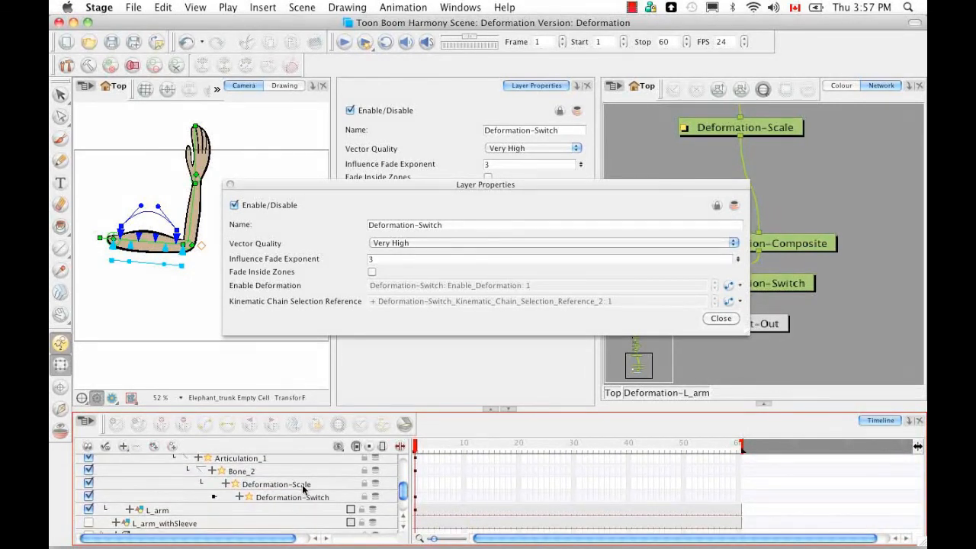
mouse_move(402, 492)
mouse_down()
mouse_move(403, 473)
mouse_move(406, 493)
mouse_up()
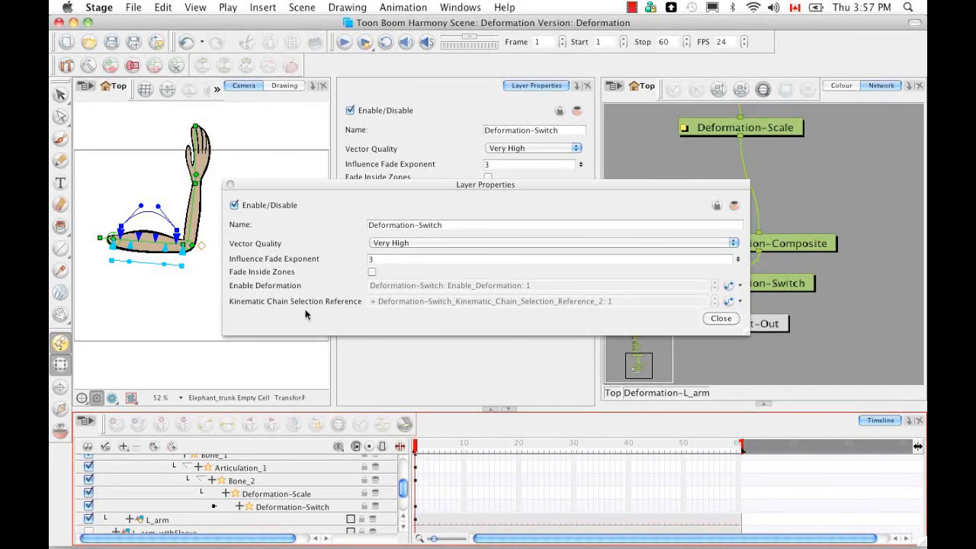
click(400, 447)
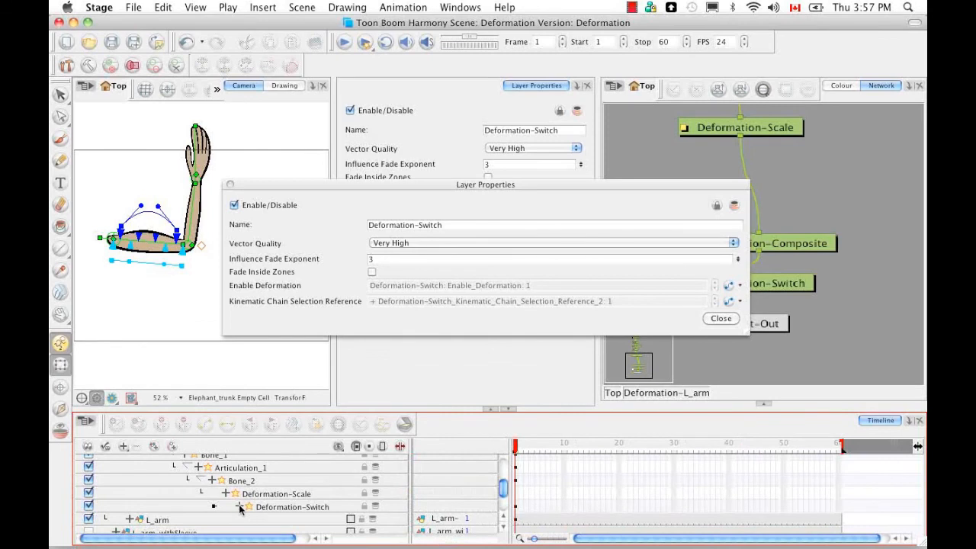
click(239, 506)
scroll(505, 492, down, 3)
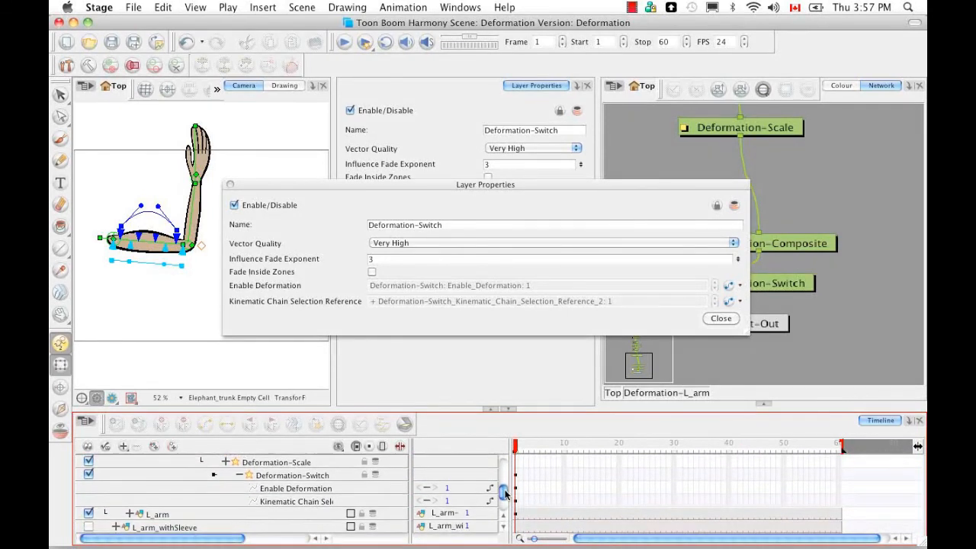
drag(505, 494, 505, 495)
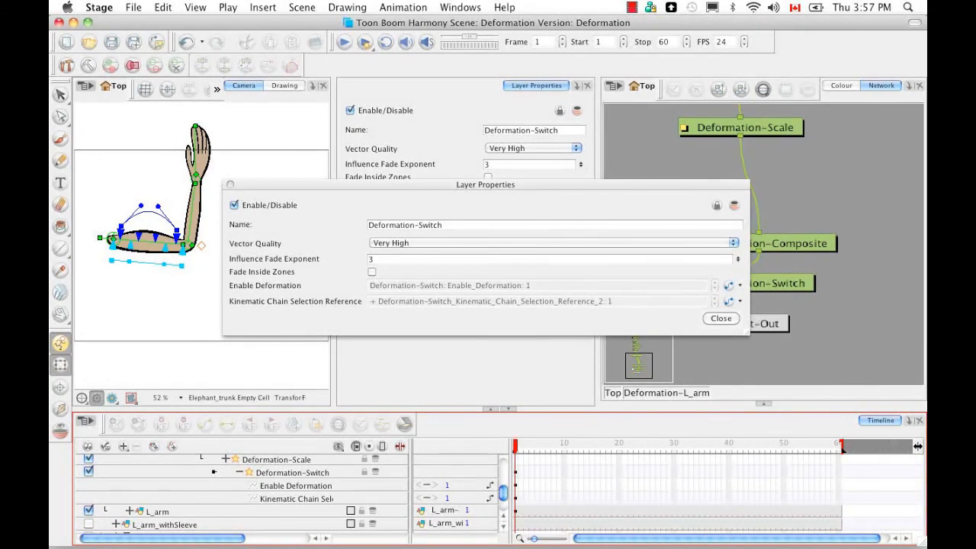
click(720, 318)
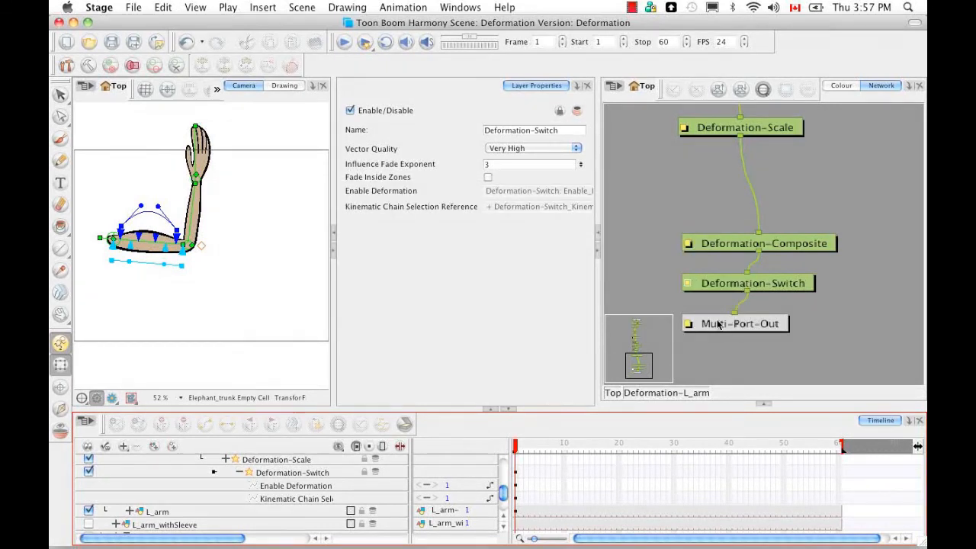
Add a Deformation-Uniform-Scale module to the arm's network beside the connection from Deformation-Scale to Deformation-Composite
click(766, 407)
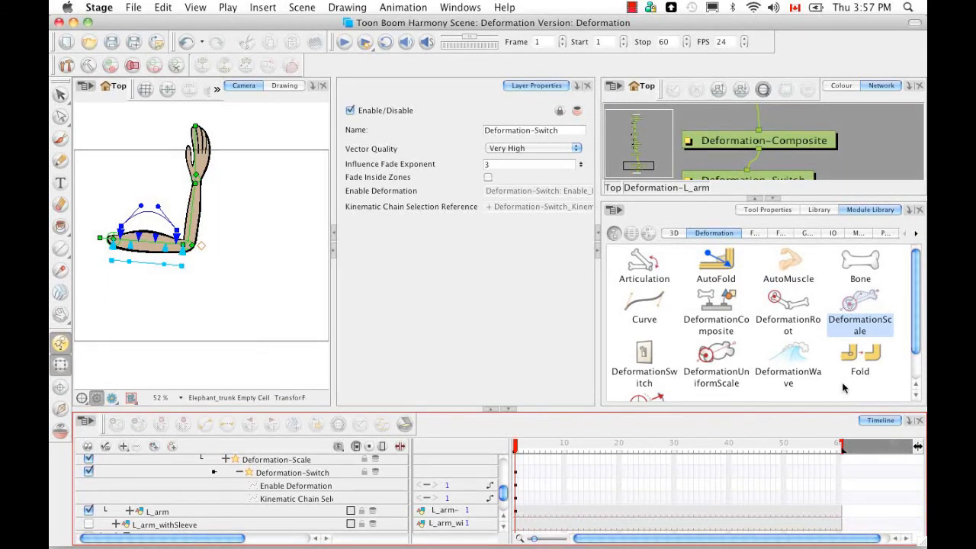
click(721, 355)
drag(882, 163, 882, 162)
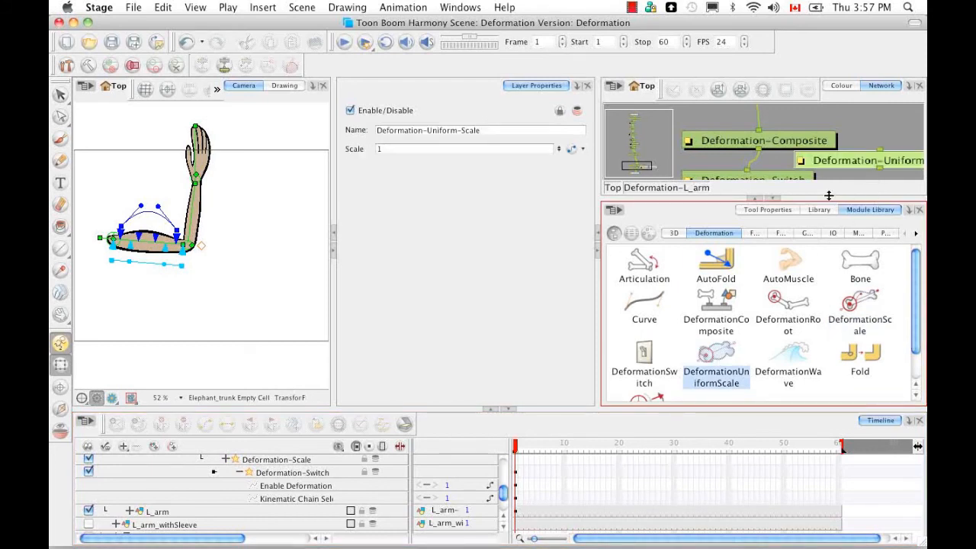
click(773, 198)
drag(856, 265, 832, 181)
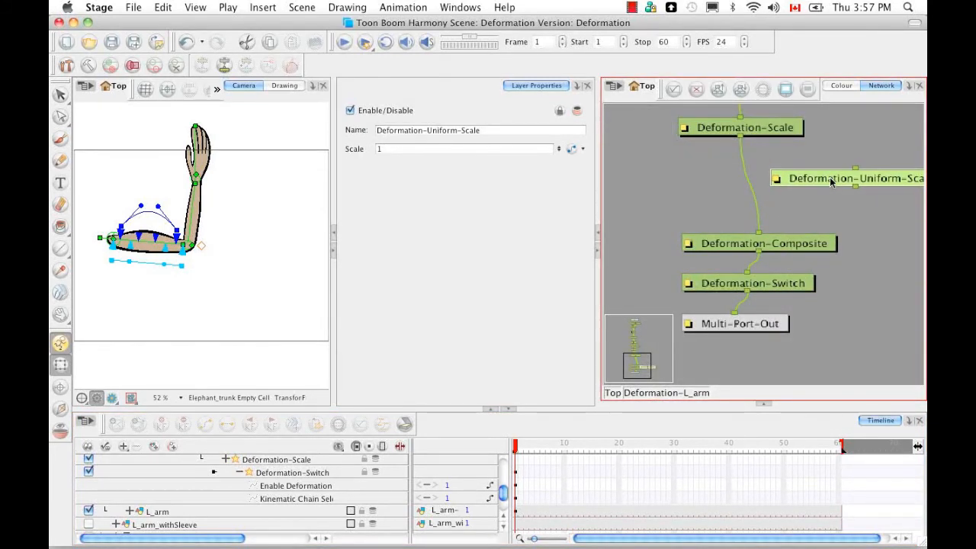
Delete the Deformation-Scale module and connect Deformation-Uniform-Scale between Bone_2 and Deformation-Composite
click(779, 132)
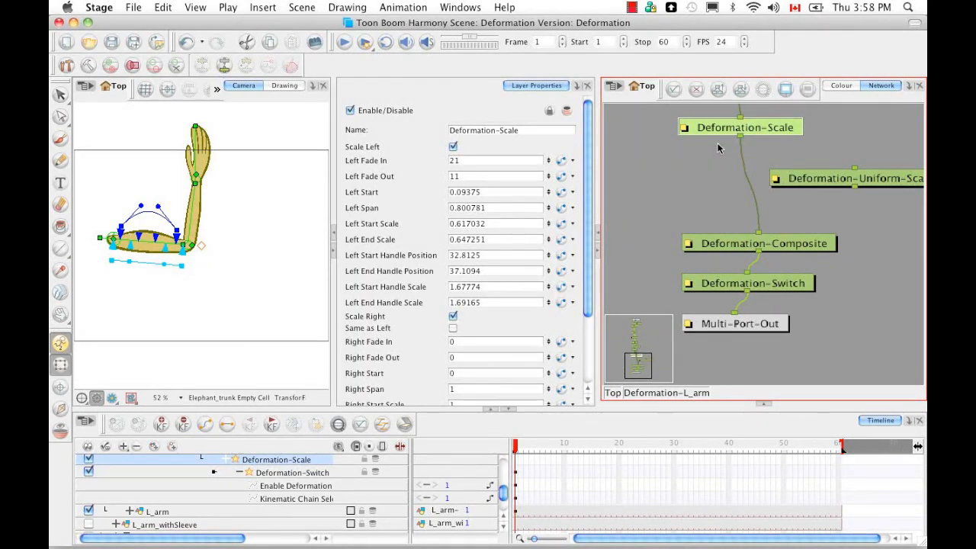
key(Delete)
drag(898, 184, 787, 177)
scroll(832, 202, up, 4)
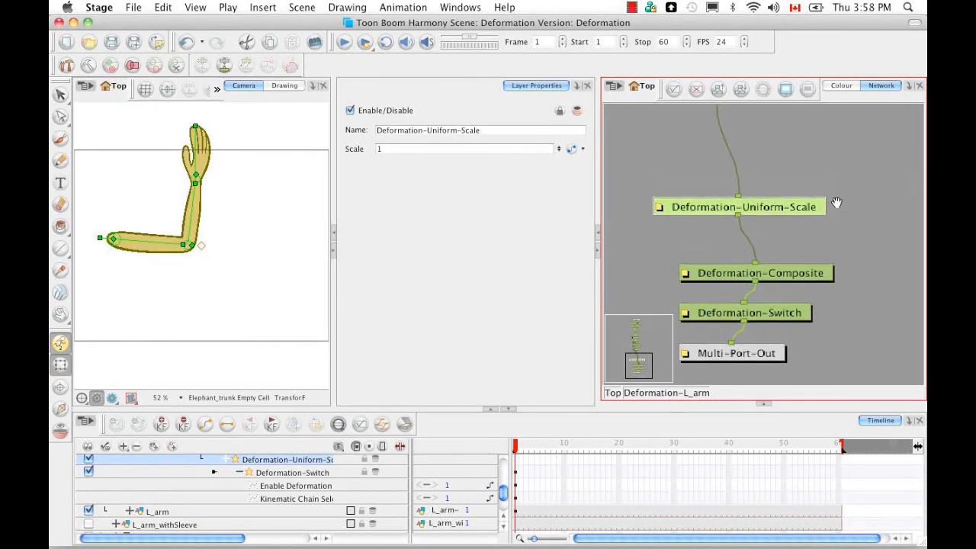
drag(851, 243, 851, 237)
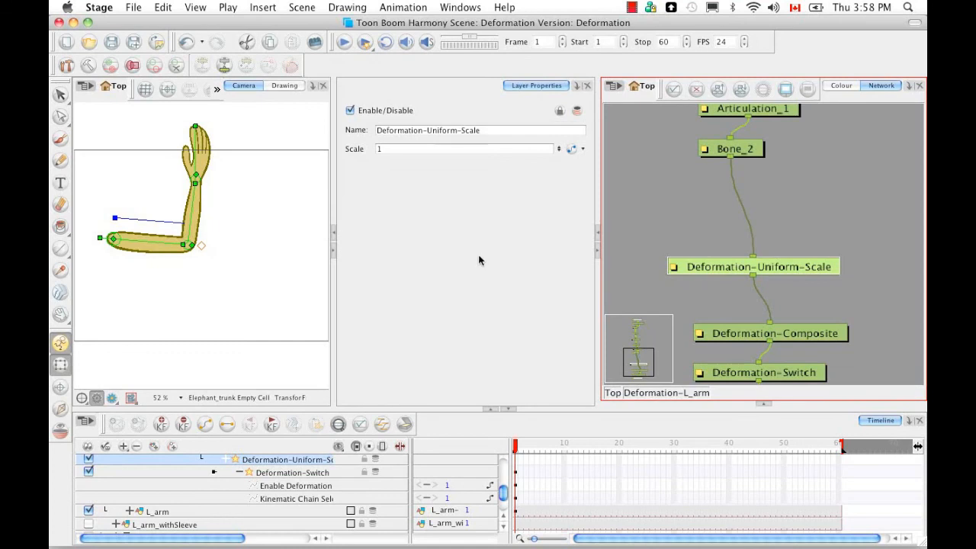
Increase the Scale of the Deformation-Uniform-Scale module to 7 to thicken the whole arm
click(555, 149)
text(1)
key(Return)
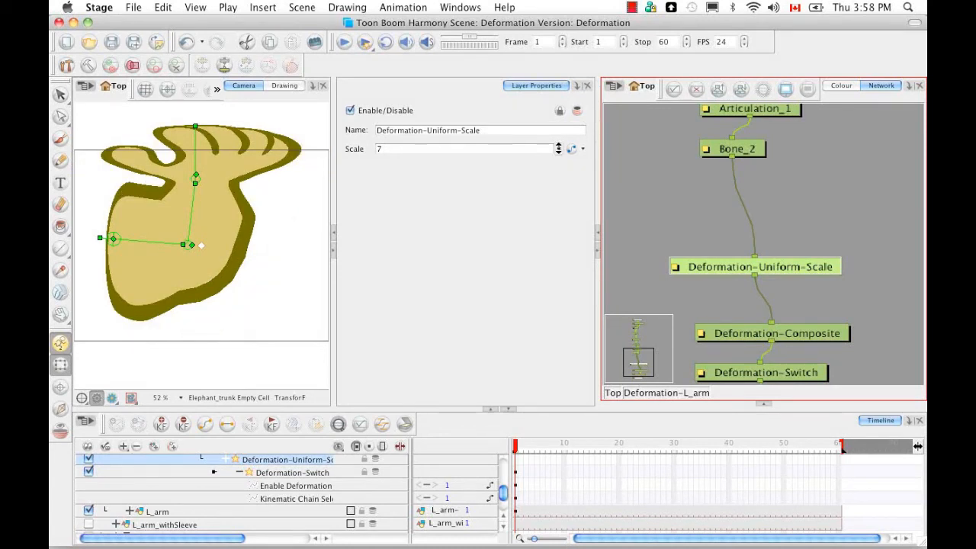
Set the Scale of the Deformation-Uniform-Scale module to 2
drag(556, 161, 558, 167)
click(396, 148)
key(BackSpace)
text(2)
key(Return)
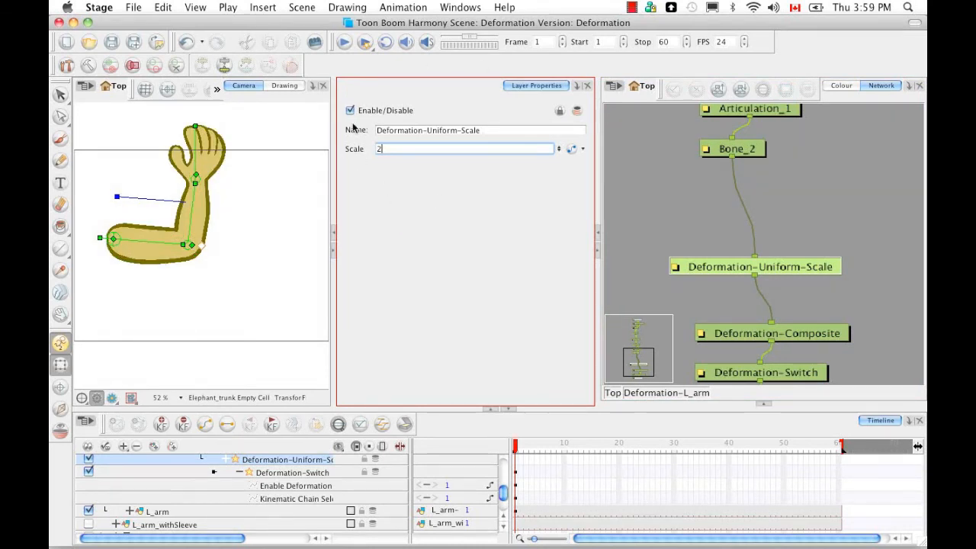
Resize the arm's thickness with the uniform-scale handle on the drawing, first thinner, finishing at a scale of about 1.68
click(117, 196)
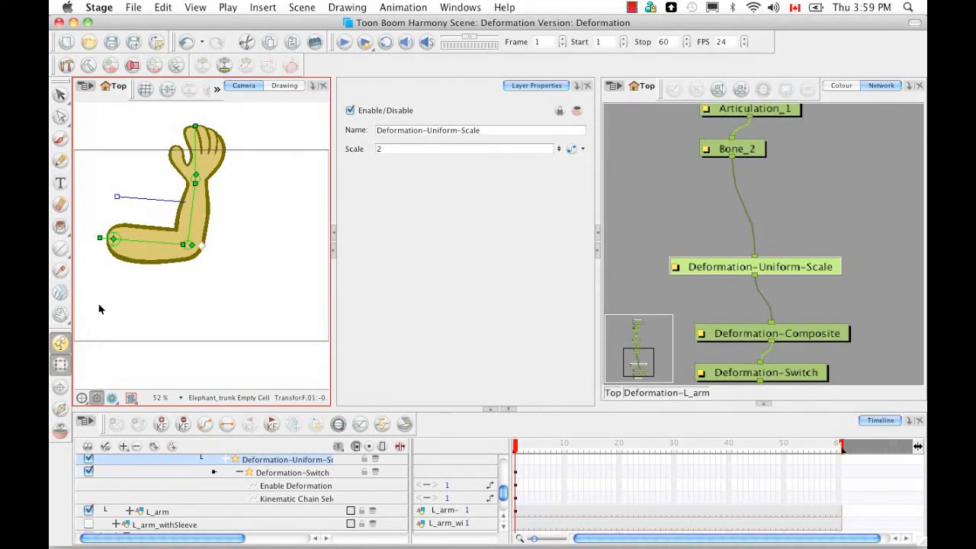
mouse_move(116, 197)
mouse_down()
mouse_move(123, 146)
mouse_move(121, 208)
mouse_up()
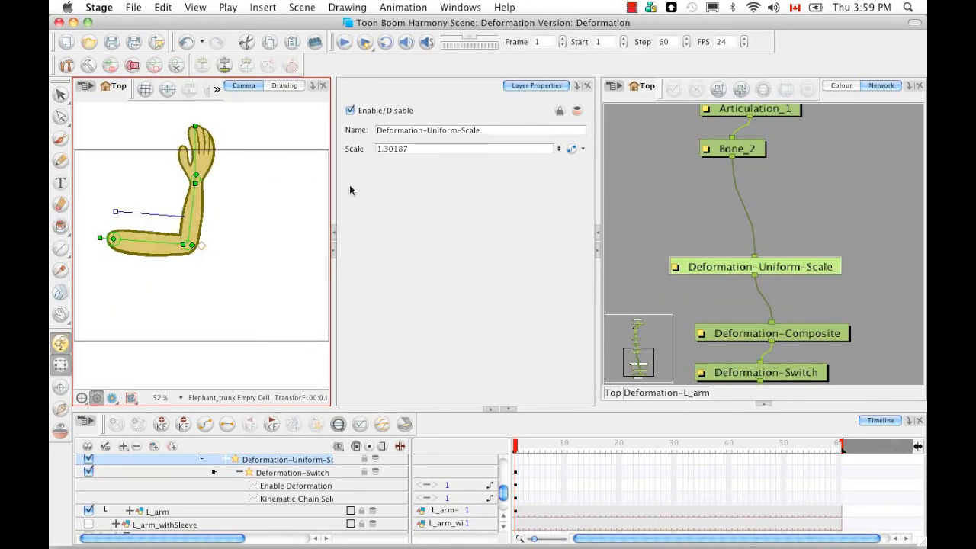
drag(116, 211, 112, 163)
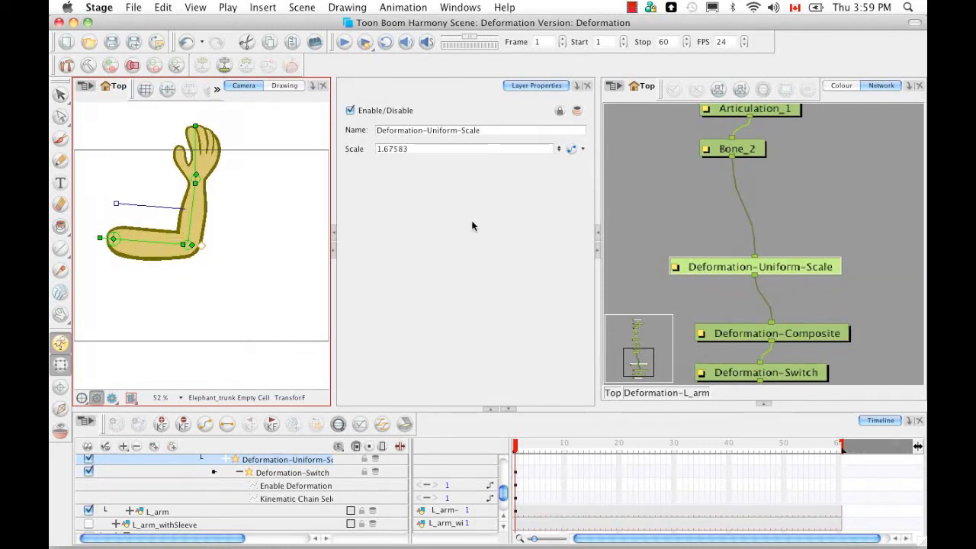
Collapse and hide the Deformation-L_arm group in the timeline, and show the Deformation-Elephant_trunk group
click(766, 406)
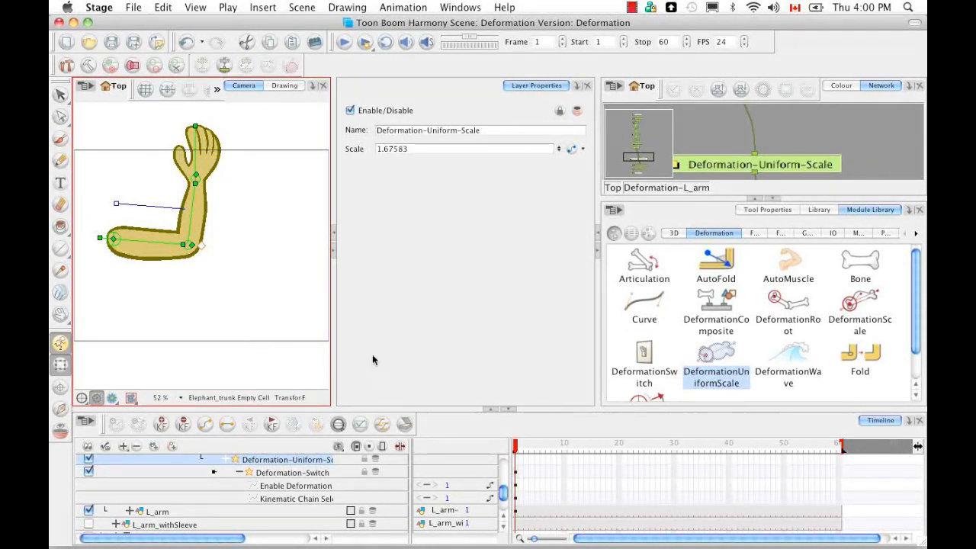
drag(504, 494, 501, 465)
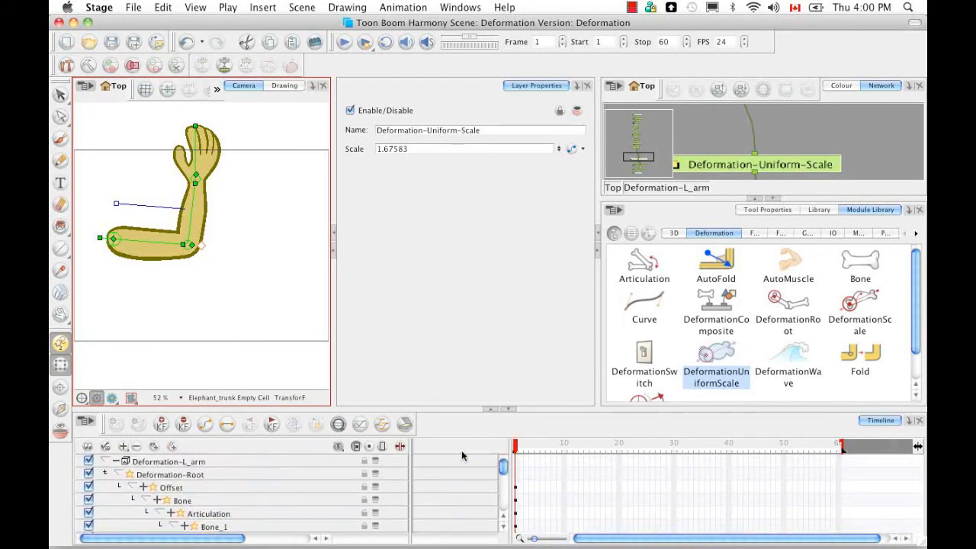
click(106, 463)
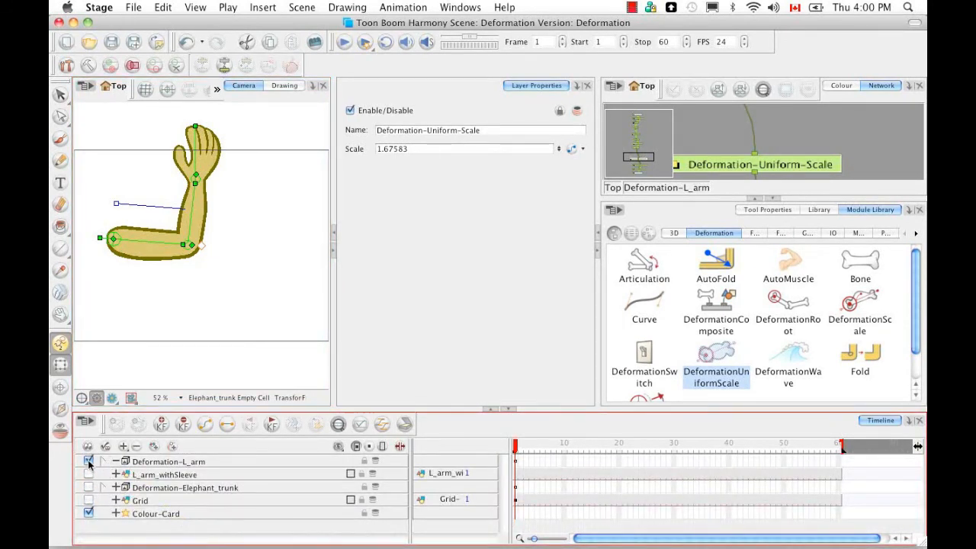
click(88, 461)
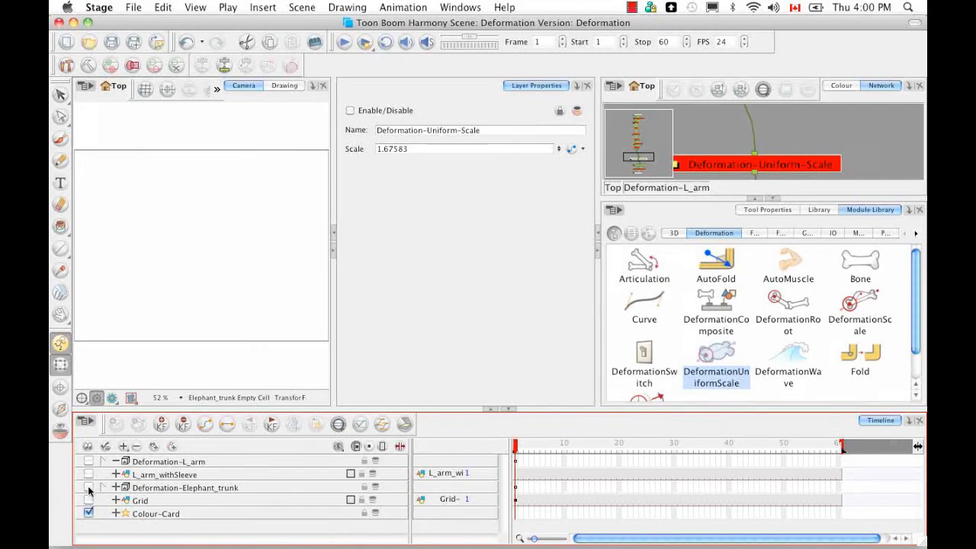
click(88, 487)
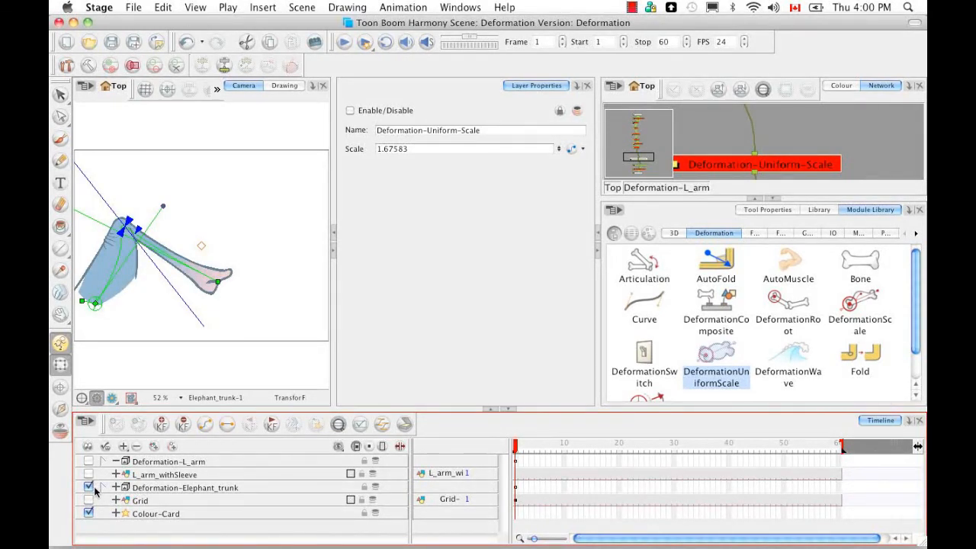
Enter the Deformation-Elephant_trunk group in the network and delete its Deformation-Fold module
click(618, 188)
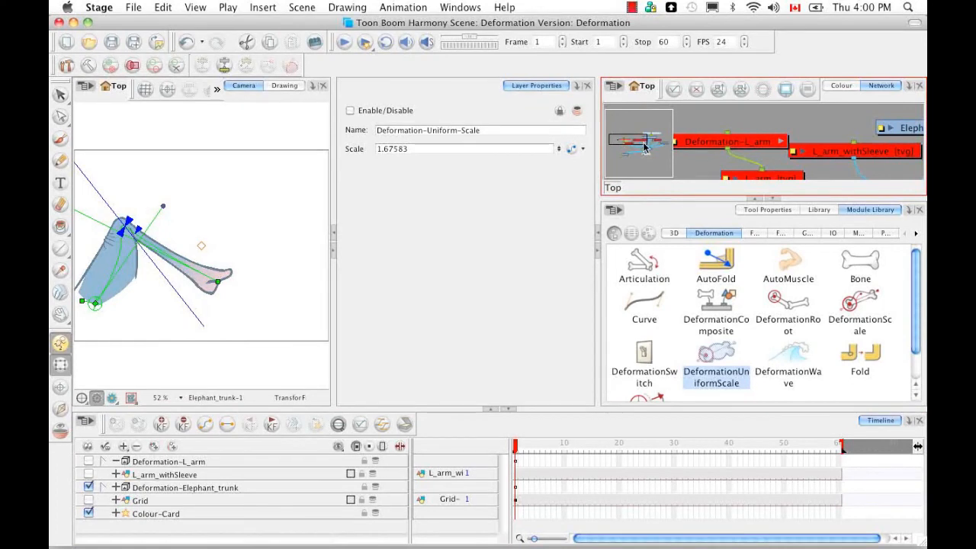
drag(646, 146, 659, 143)
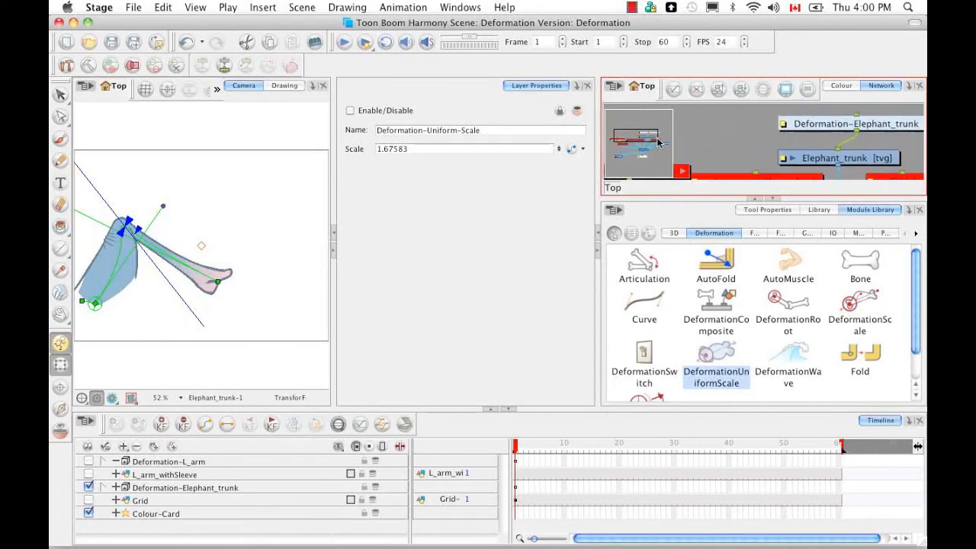
double_click(859, 127)
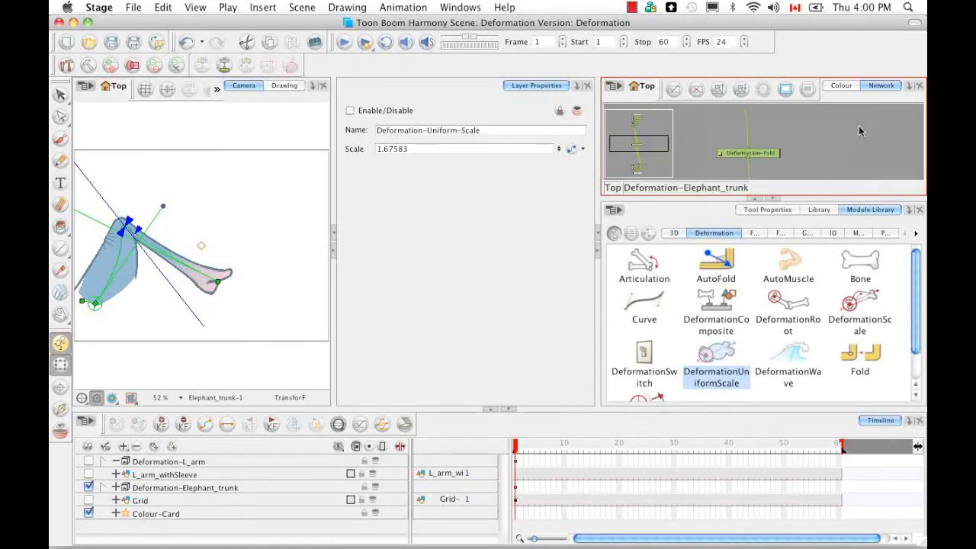
click(775, 198)
click(762, 254)
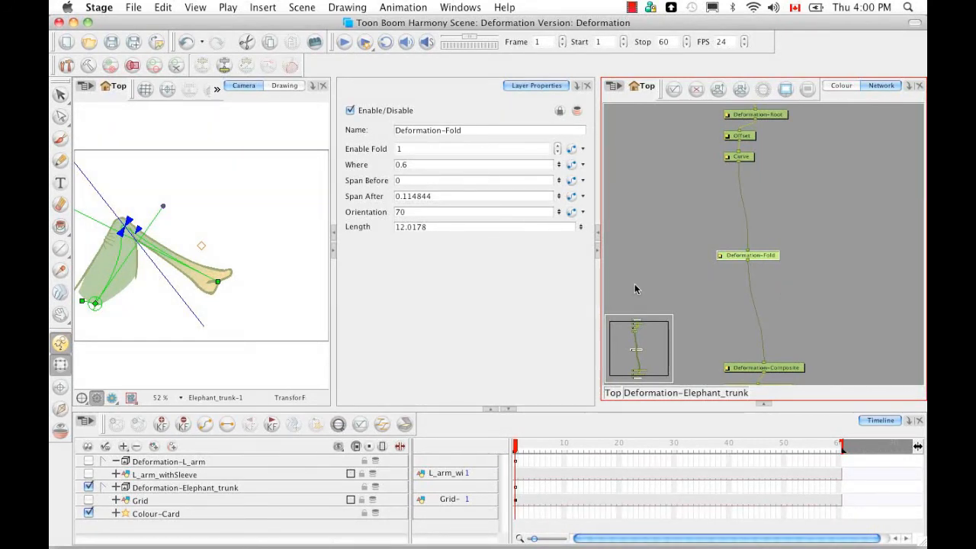
key(Delete)
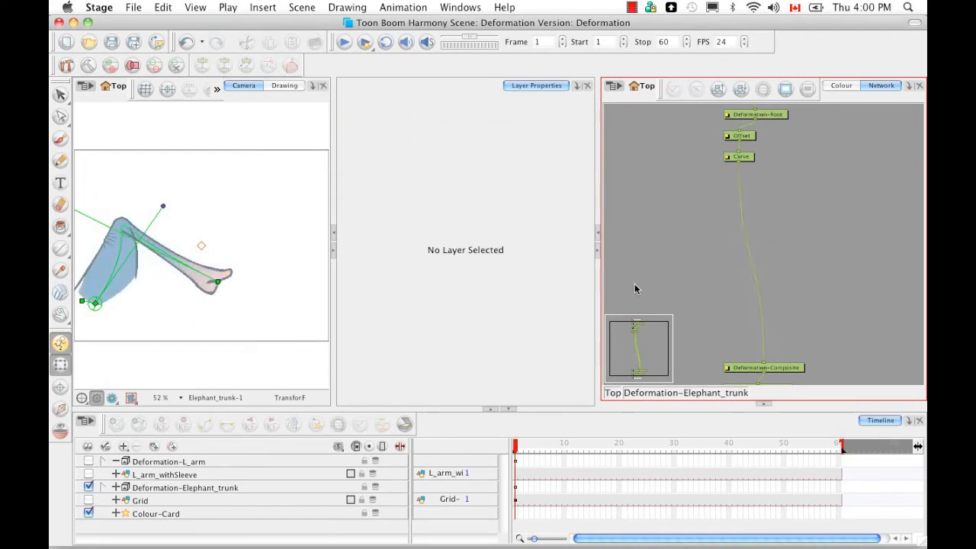
Stretch the elephant trunk out almost horizontally by repositioning the Curve deformer's handles and end point
click(164, 207)
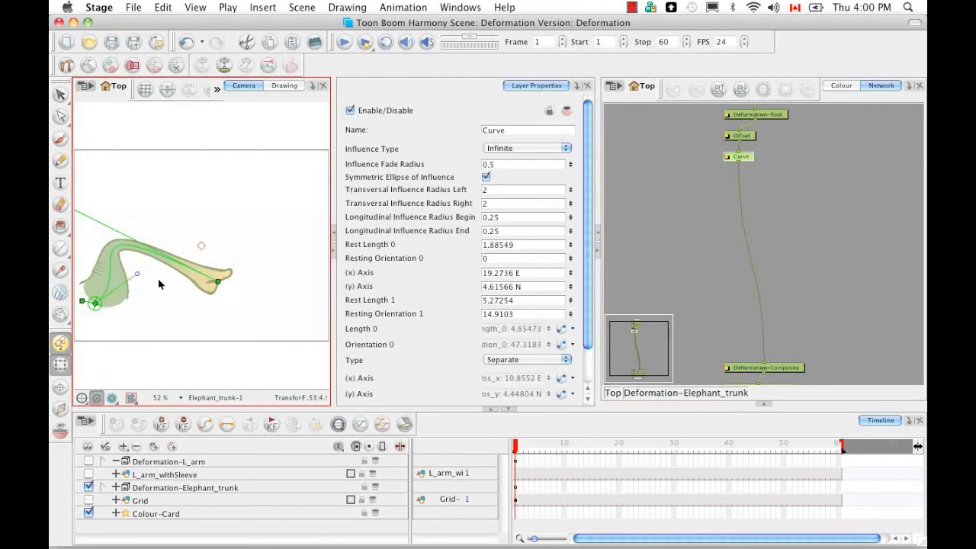
drag(146, 227, 199, 255)
drag(112, 234, 320, 309)
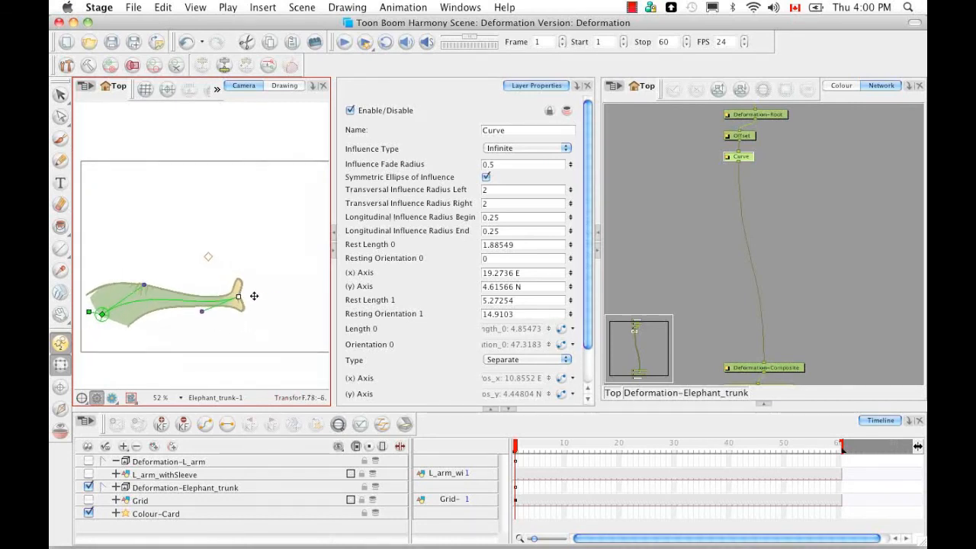
mouse_move(251, 349)
mouse_down()
mouse_move(256, 327)
mouse_move(233, 318)
mouse_move(237, 331)
mouse_up()
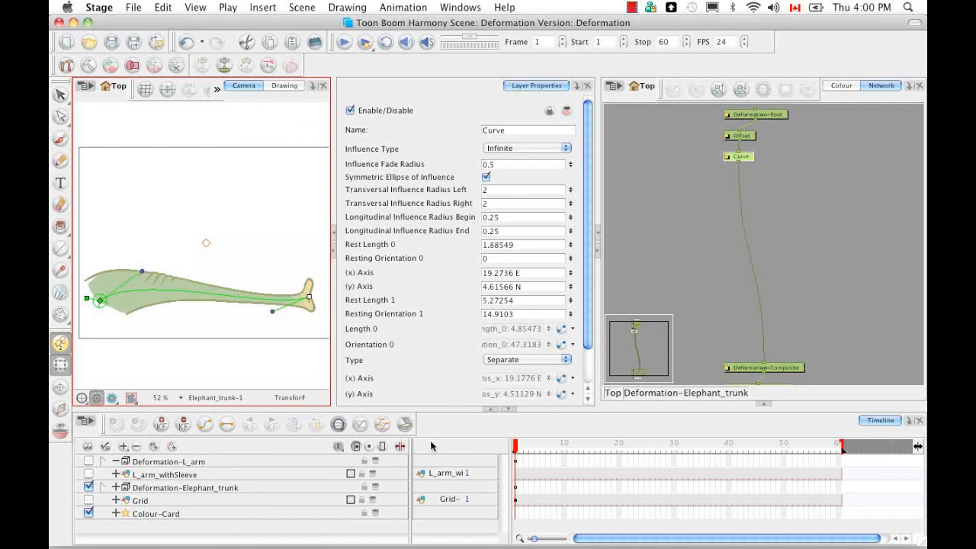
Hide the timeline's parameter column and add a Deformation-Wave module beside the trunk's network chain
click(399, 447)
drag(398, 467, 302, 474)
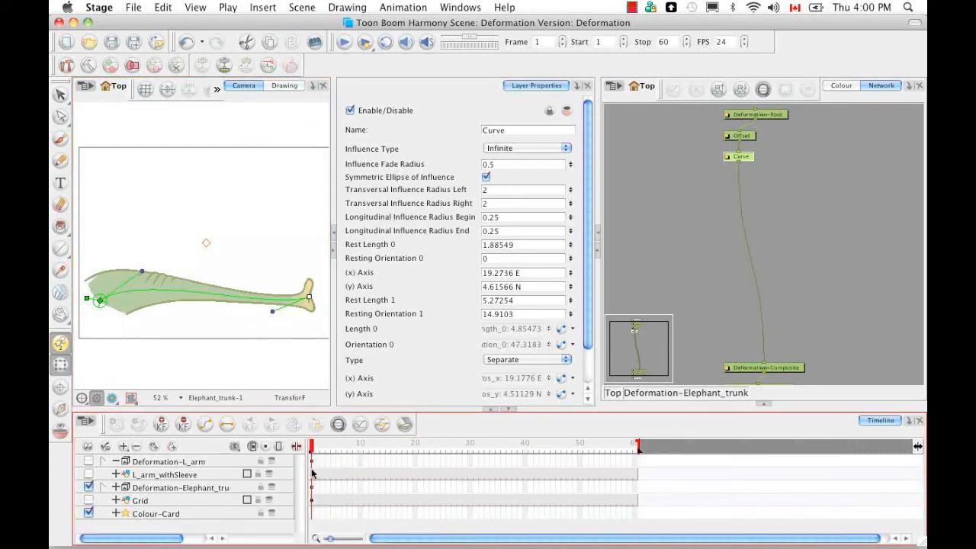
click(763, 405)
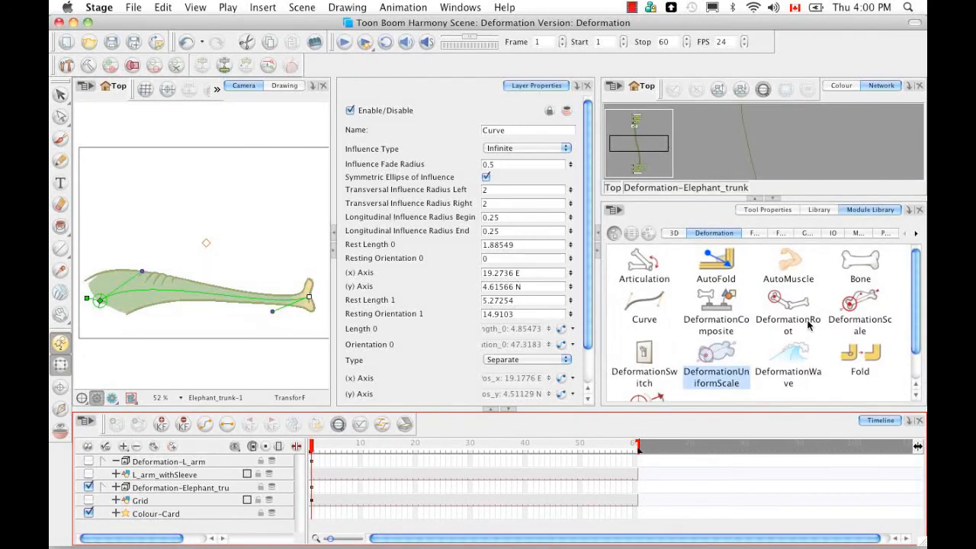
mouse_move(793, 353)
mouse_down()
mouse_move(810, 149)
mouse_move(810, 158)
mouse_up()
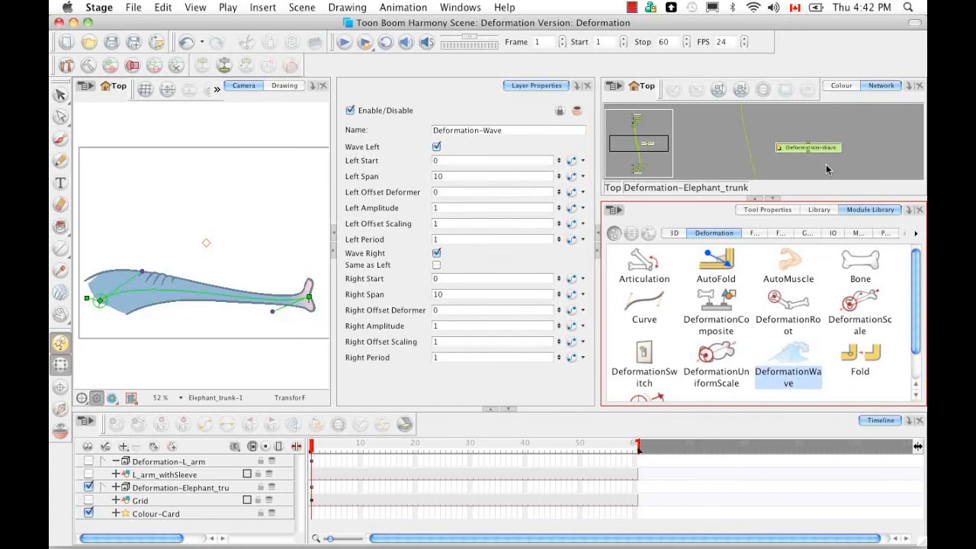
Add two Curve modules and insert them in series between the trunk's existing Curve and Deformation-Composite
click(647, 305)
drag(647, 307, 801, 171)
drag(645, 305, 839, 169)
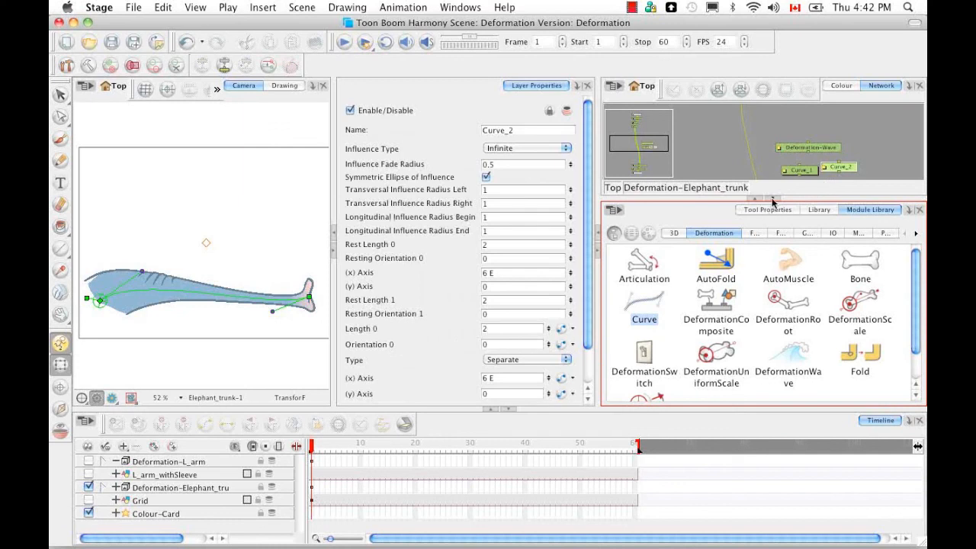
click(772, 199)
drag(808, 276, 779, 191)
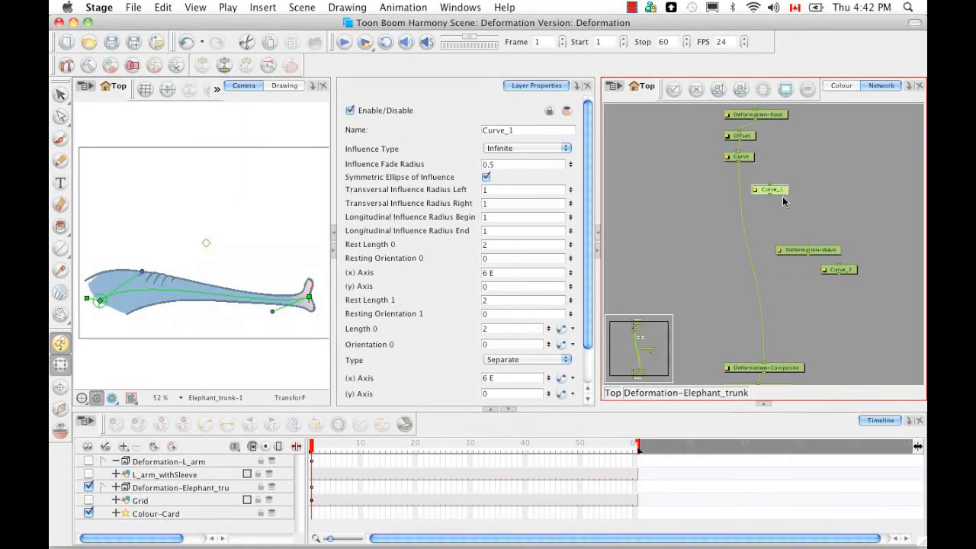
drag(783, 200, 752, 205)
click(841, 270)
drag(762, 235, 757, 237)
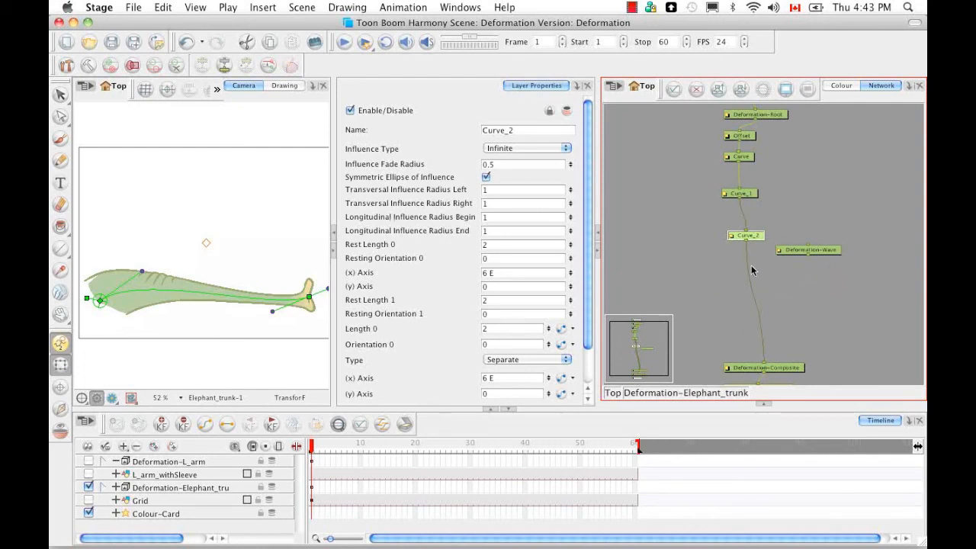
Collapse the layer properties so the Camera view is wider
click(238, 352)
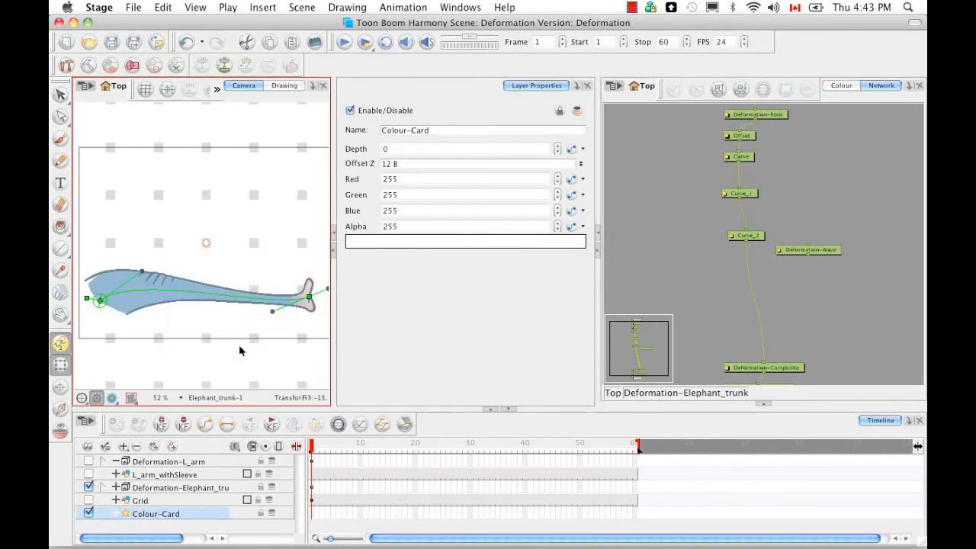
click(333, 254)
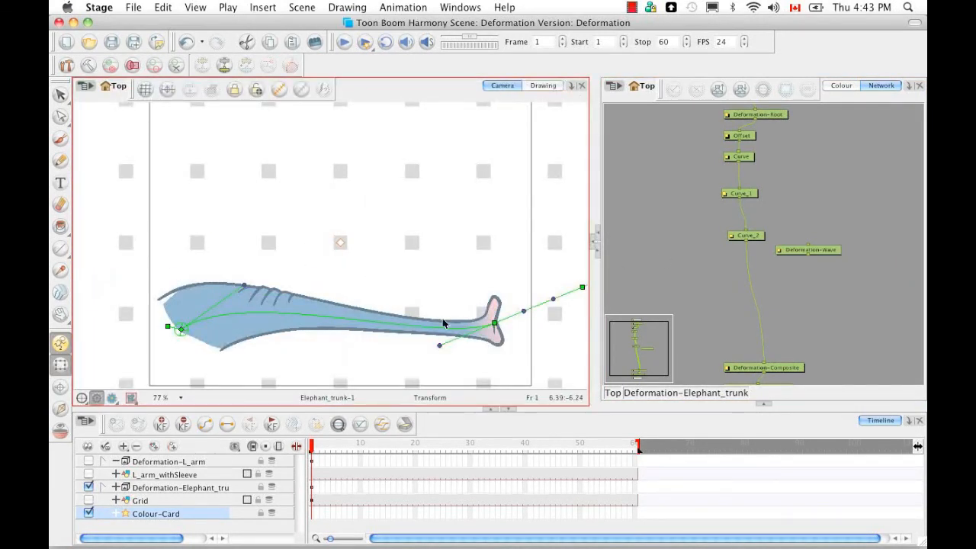
Try to pull the first curve's end point back from the trunk's tip, and undo the move
drag(495, 324, 458, 326)
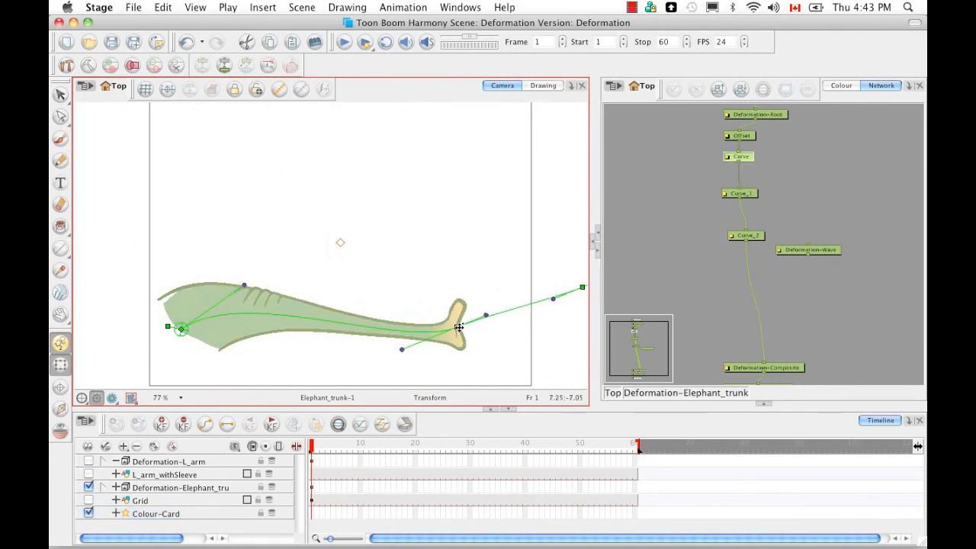
key(super+z)
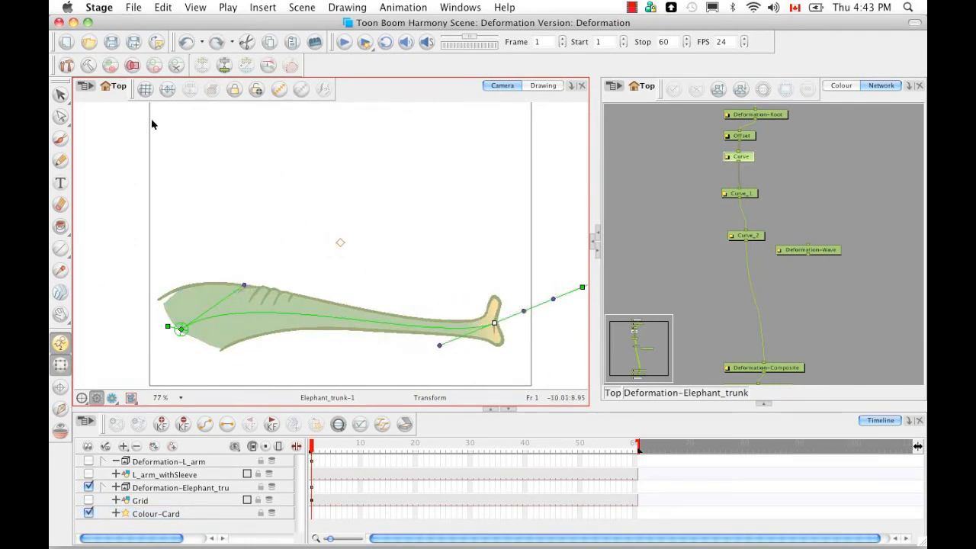
Switch to rig setup mode, shorten the first curve to end partway along the trunk, and align its two handles with the centreline
click(88, 67)
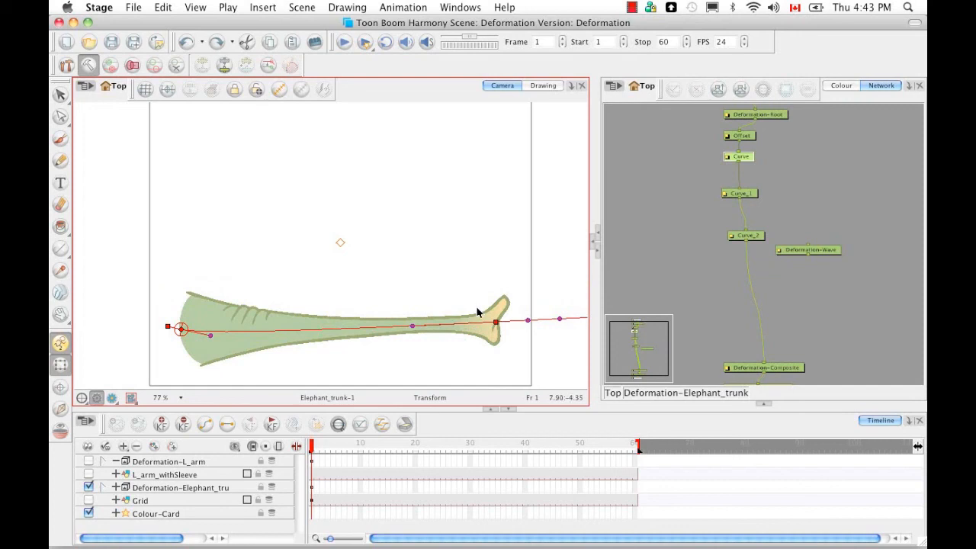
drag(496, 325, 315, 329)
drag(211, 334, 211, 326)
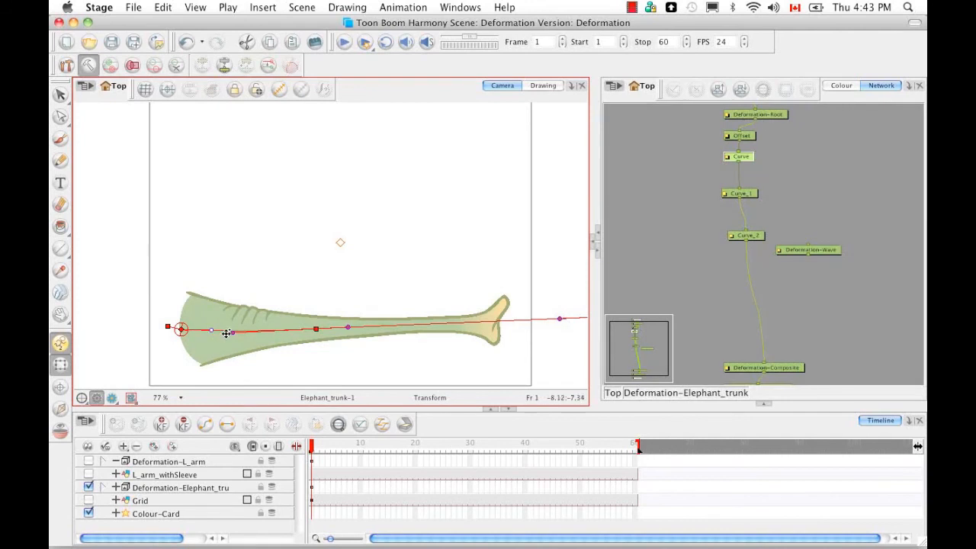
drag(232, 333, 233, 330)
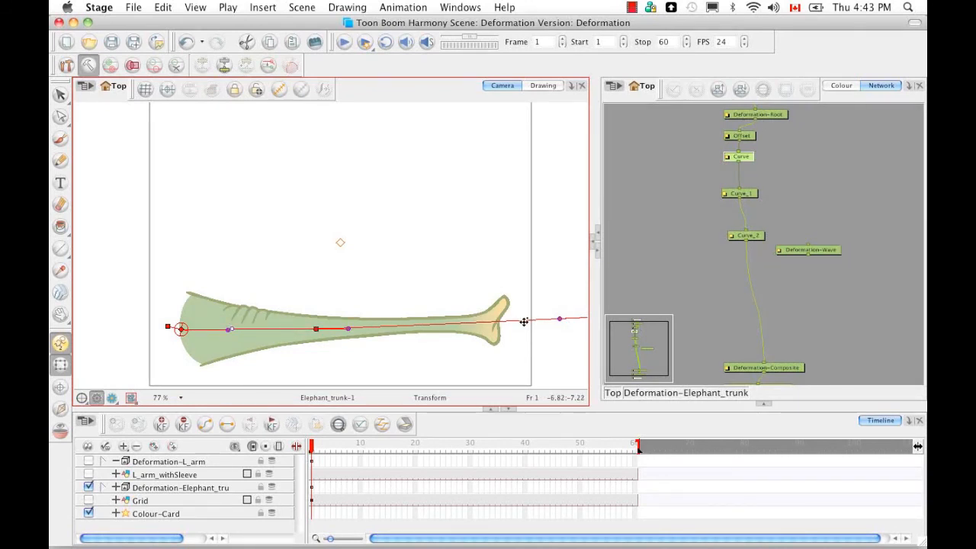
Reposition Curve_1's end and handle along the trunk's centreline, and place Curve_2's end at the trunk's tip
click(559, 320)
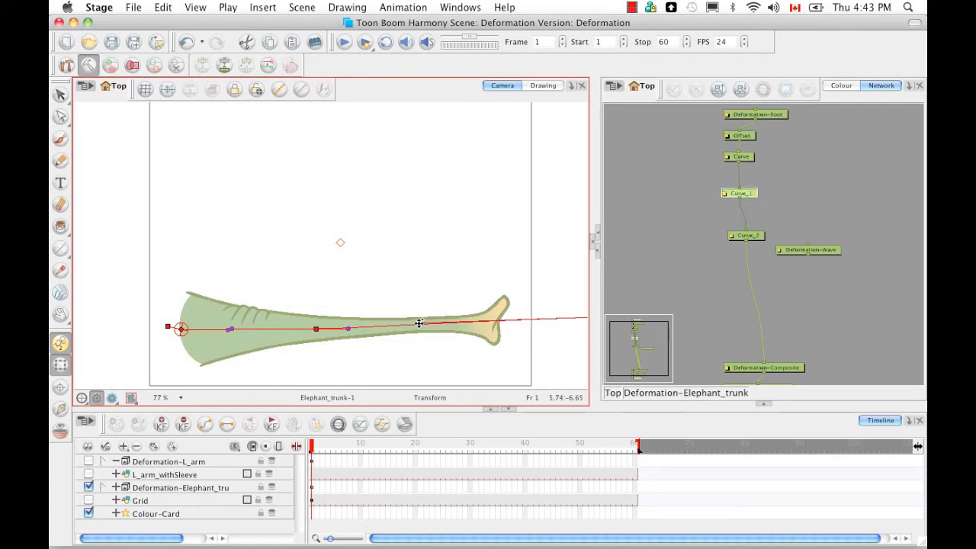
drag(503, 356, 342, 349)
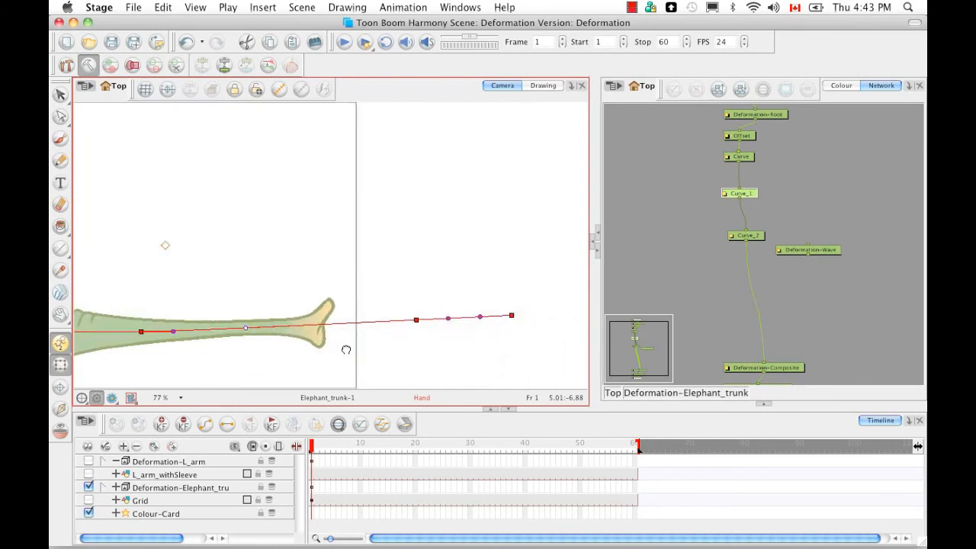
drag(278, 324, 261, 327)
drag(91, 336, 220, 328)
drag(525, 312, 334, 323)
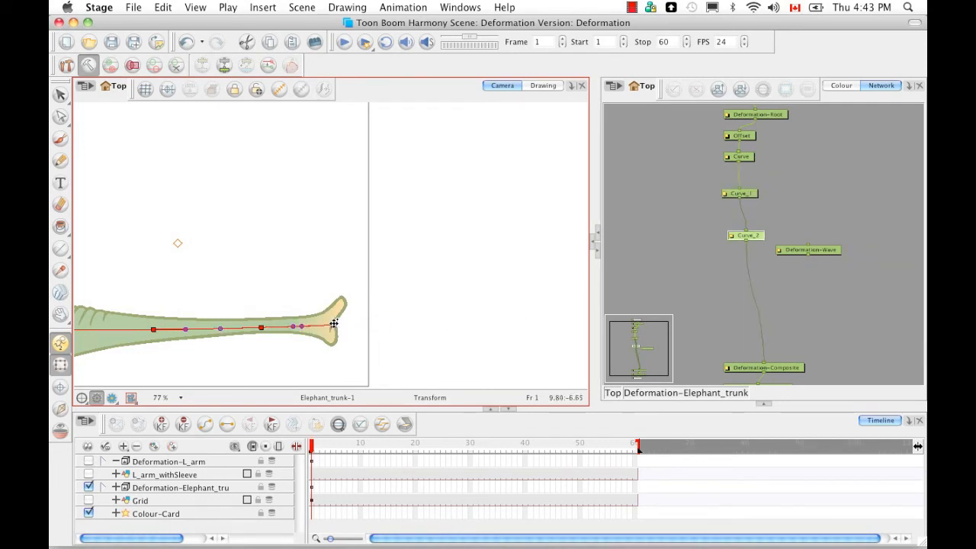
Shift the end points of Curve and Curve_1 slightly toward the trunk's base along the centreline
drag(232, 357, 414, 339)
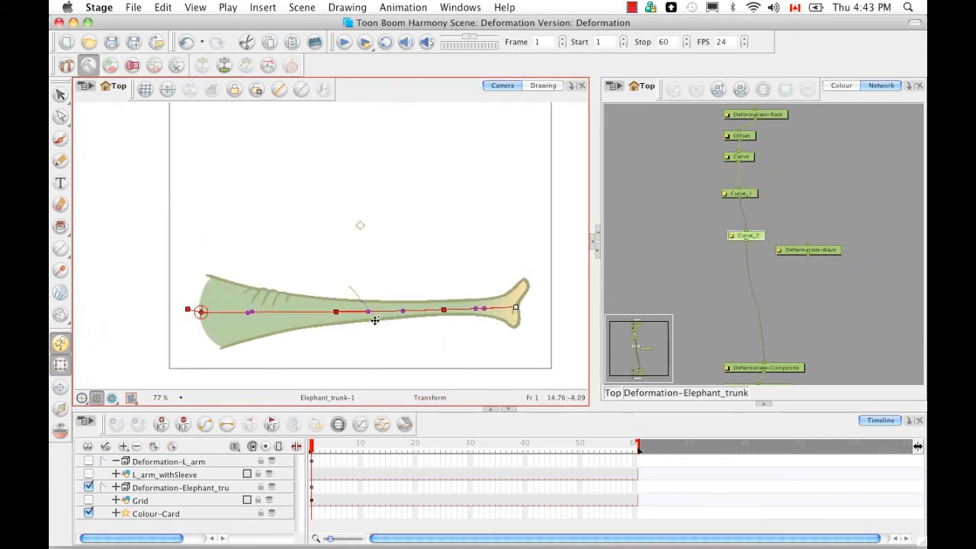
drag(335, 312, 313, 314)
drag(441, 311, 429, 309)
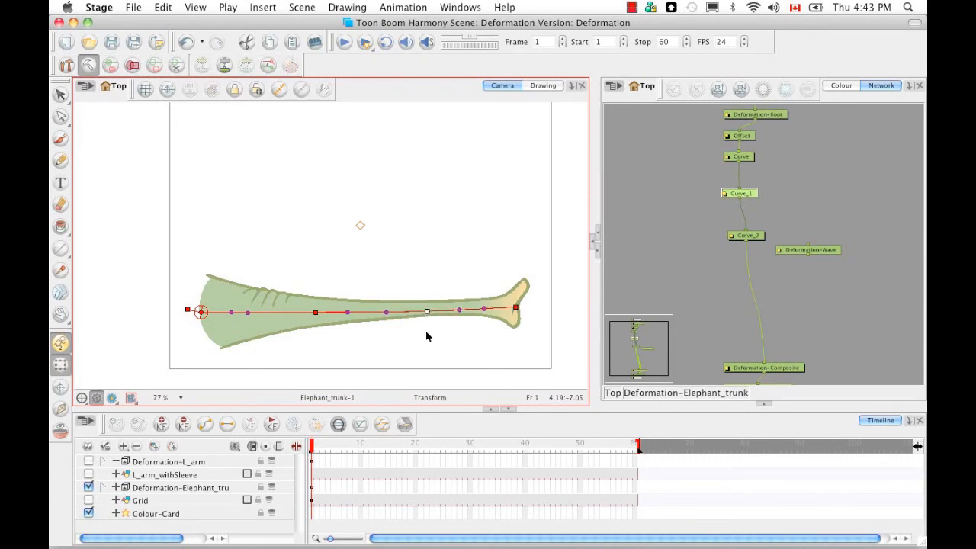
Leave rig setup mode and reset the Deformation-Elephant_trunk layer to its resting pose
click(426, 333)
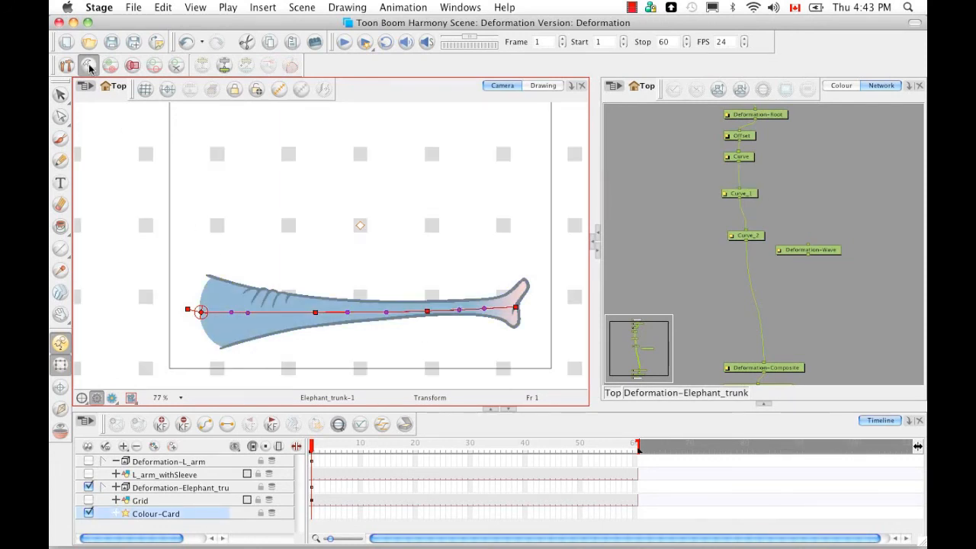
click(89, 67)
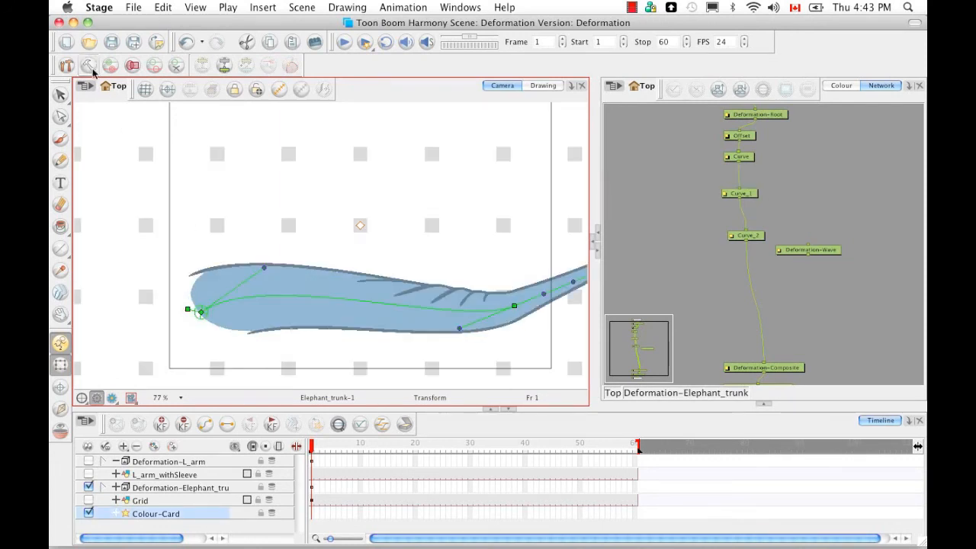
click(61, 366)
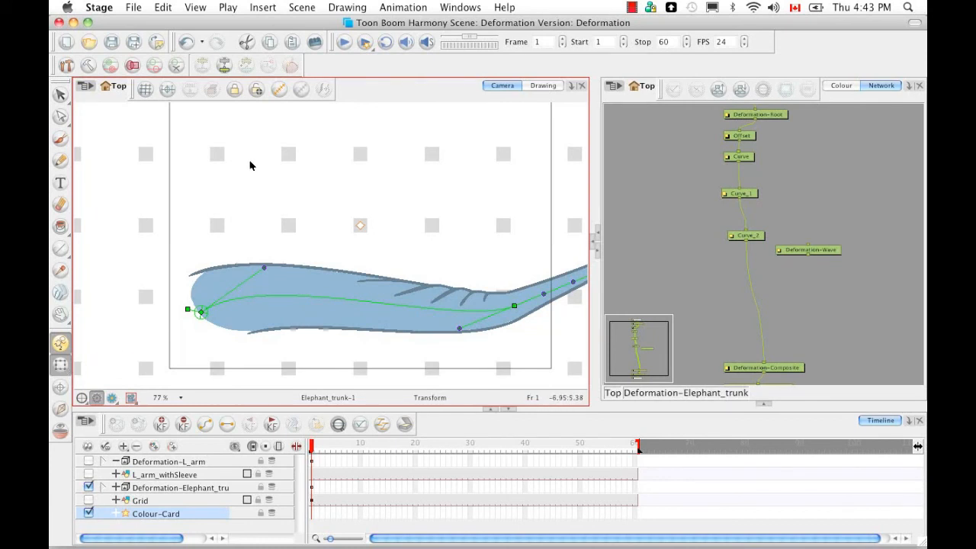
click(175, 488)
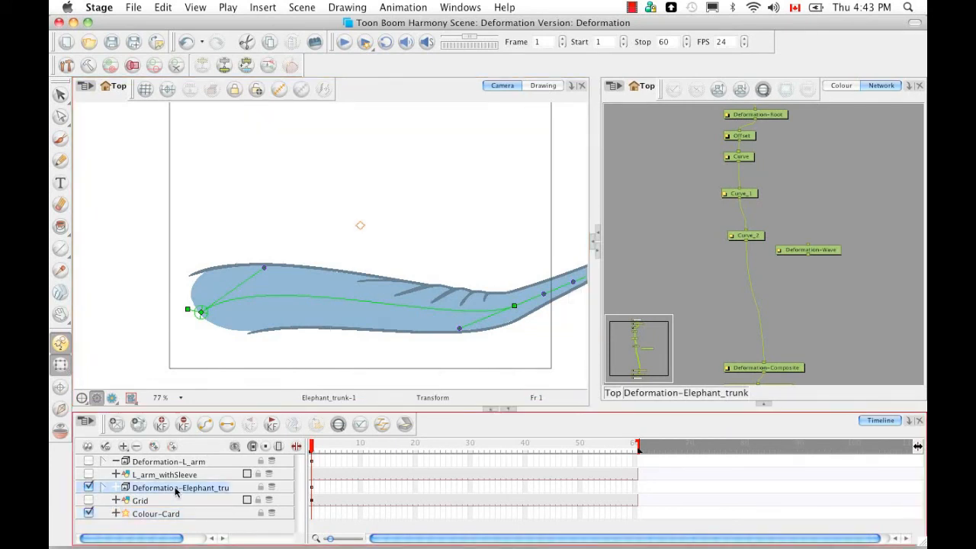
click(267, 66)
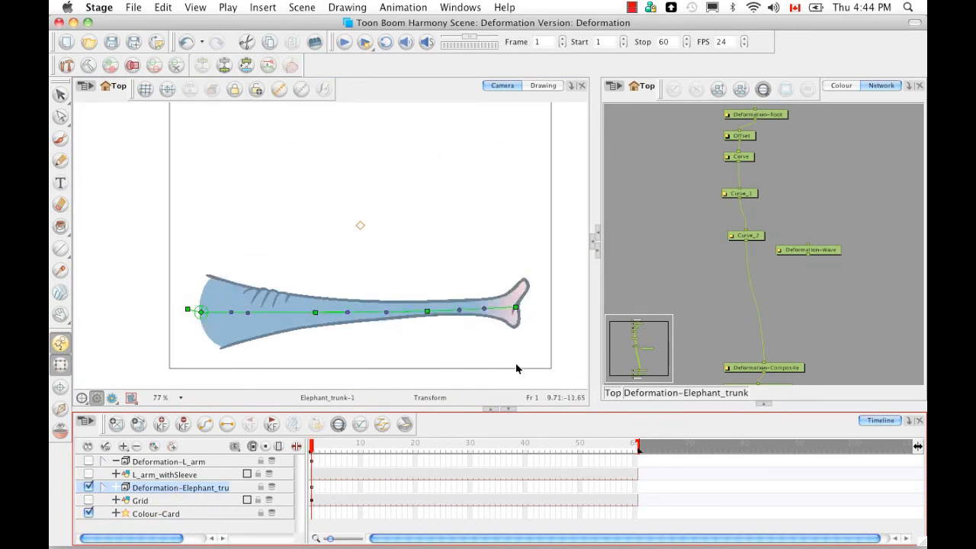
Insert the Deformation-Wave module between Curve_2 and Deformation-Composite, and show its layer properties
click(835, 251)
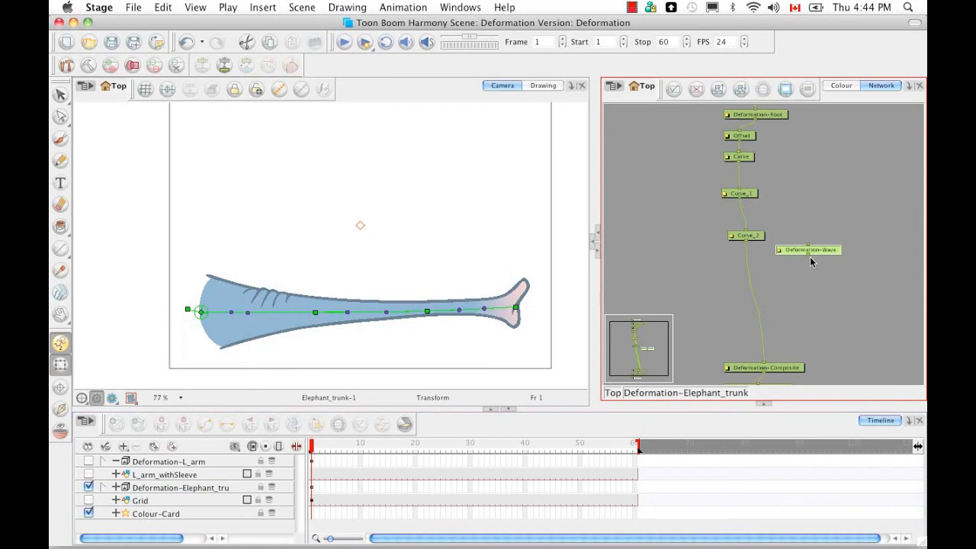
mouse_move(826, 256)
mouse_down()
mouse_move(818, 273)
mouse_move(771, 288)
mouse_move(780, 296)
mouse_up()
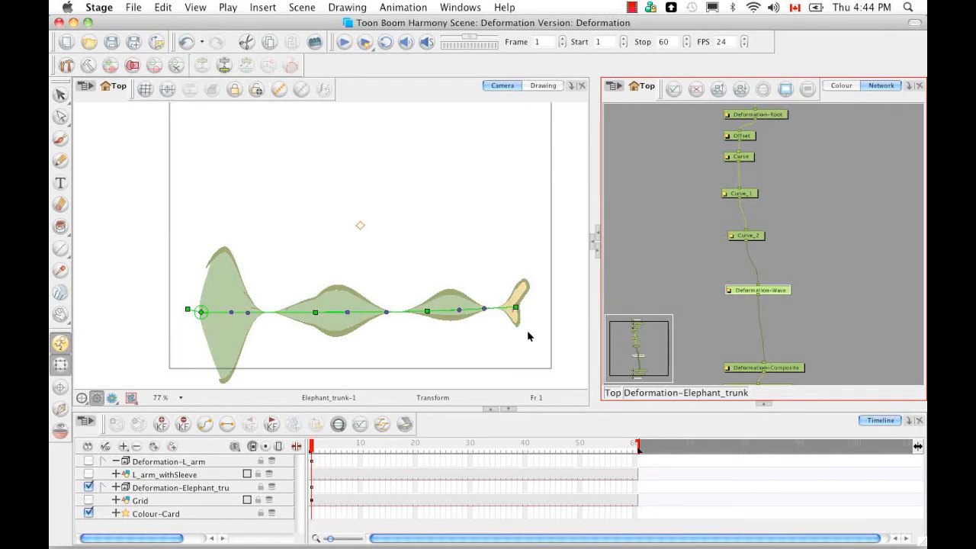
click(593, 245)
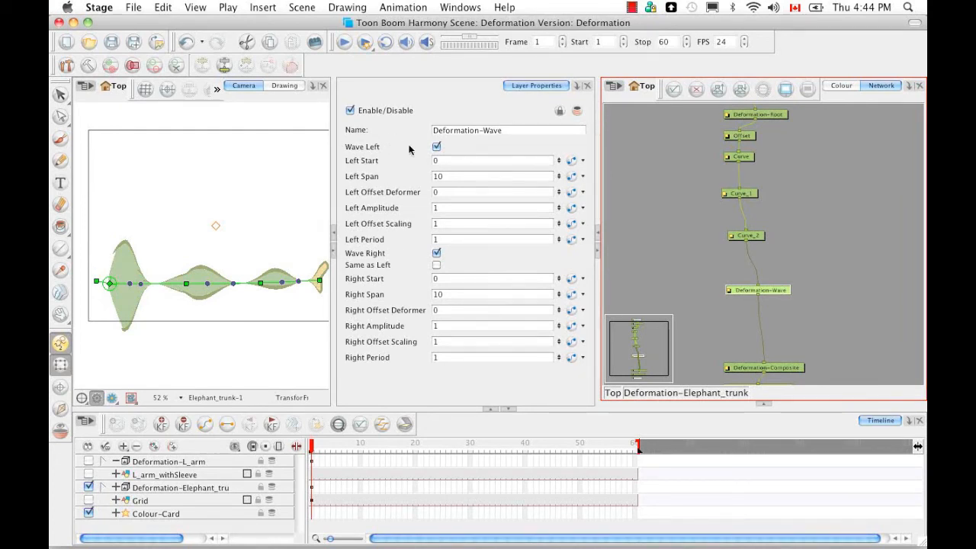
Toggle Wave Left and Wave Right off and back on to compare each side of the trunk
click(437, 147)
click(437, 147)
click(437, 254)
click(437, 253)
Try Left Start values of 1 and 2 on the wave deformation, and restore it to 0
click(447, 160)
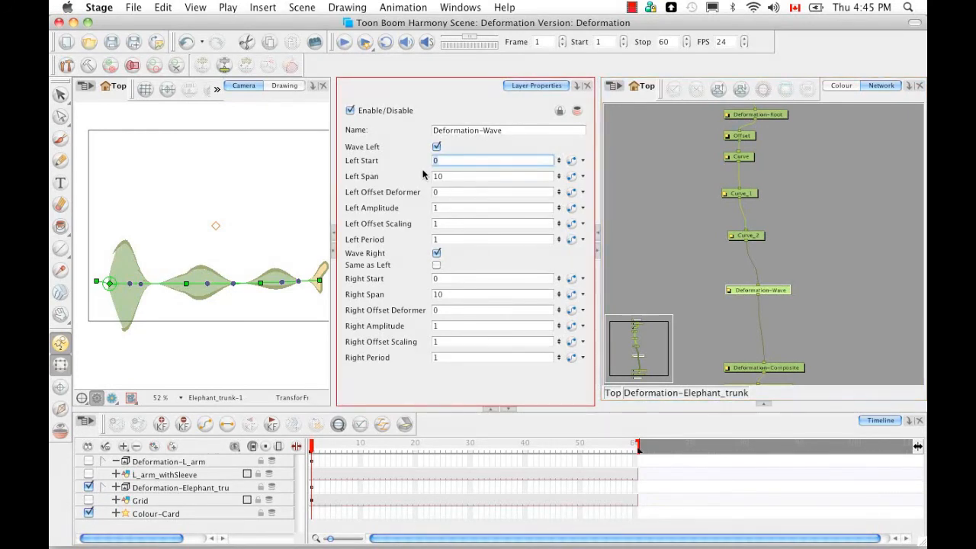
text(1)
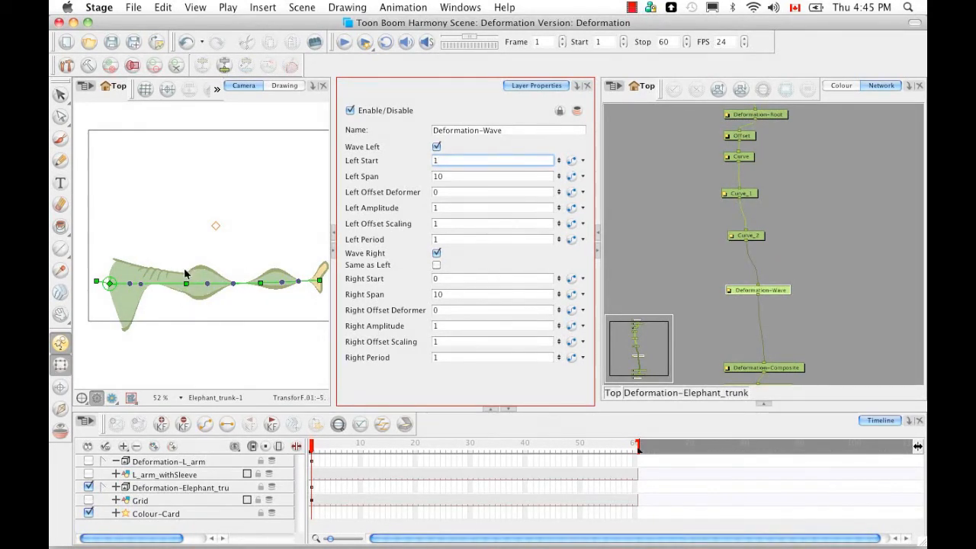
double_click(435, 161)
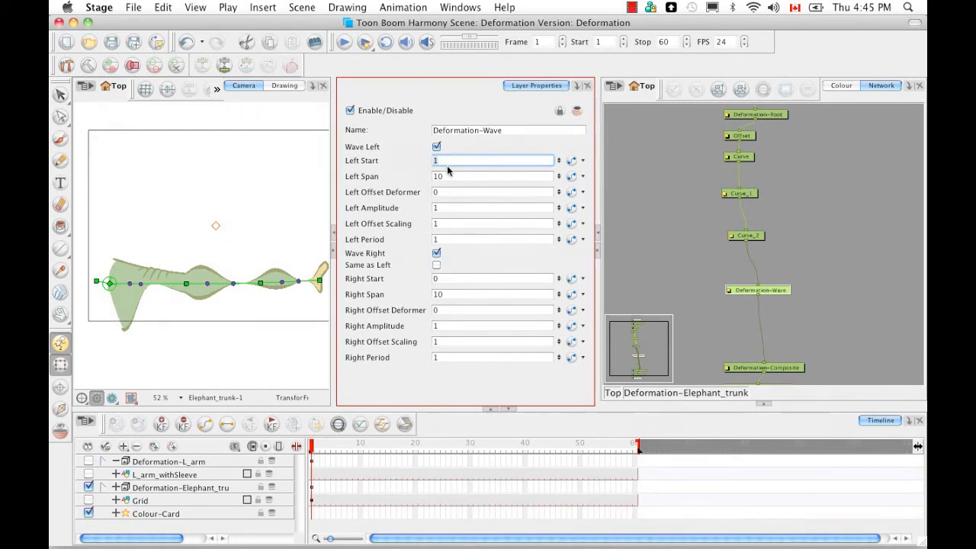
text(2)
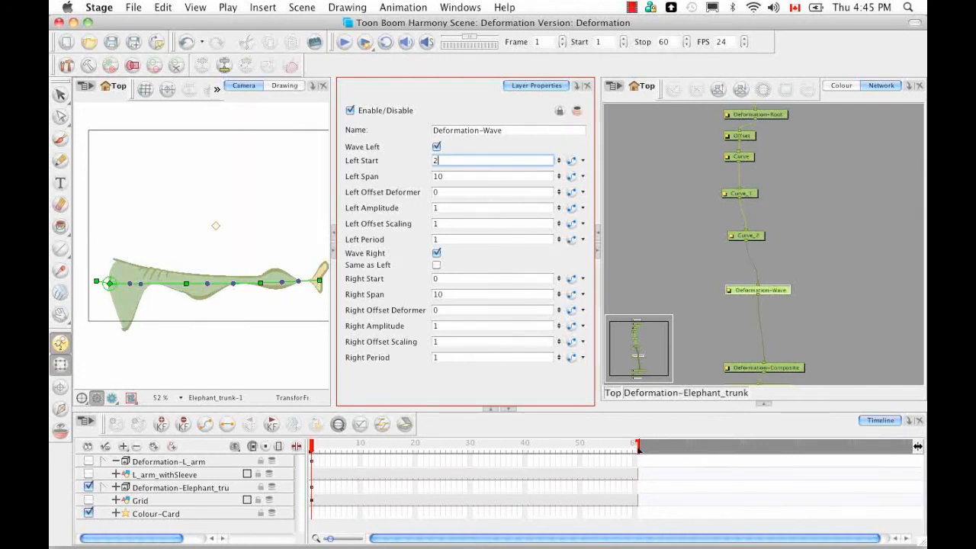
drag(443, 161, 423, 161)
key(Return)
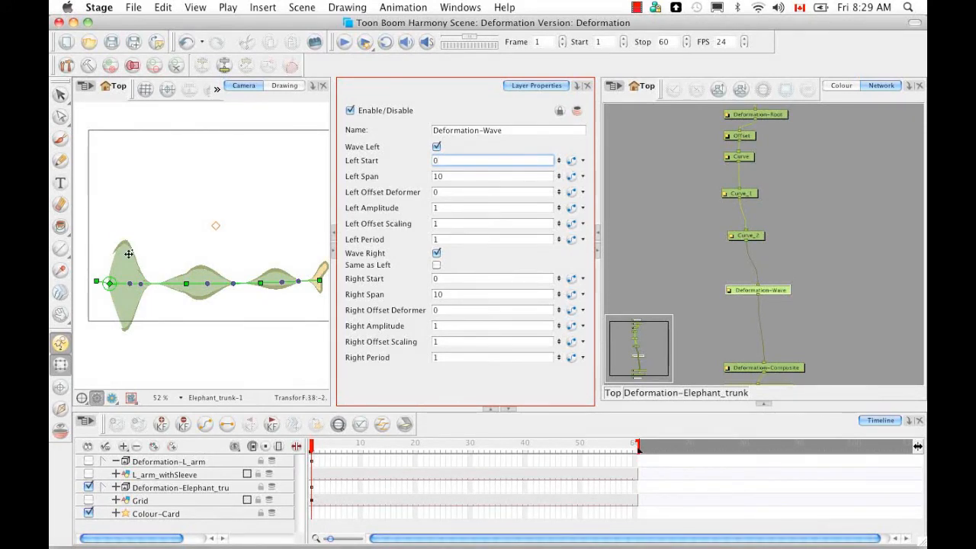
Set the wave's Left Amplitude to 2 and its Left Offset Scaling to 2
click(438, 207)
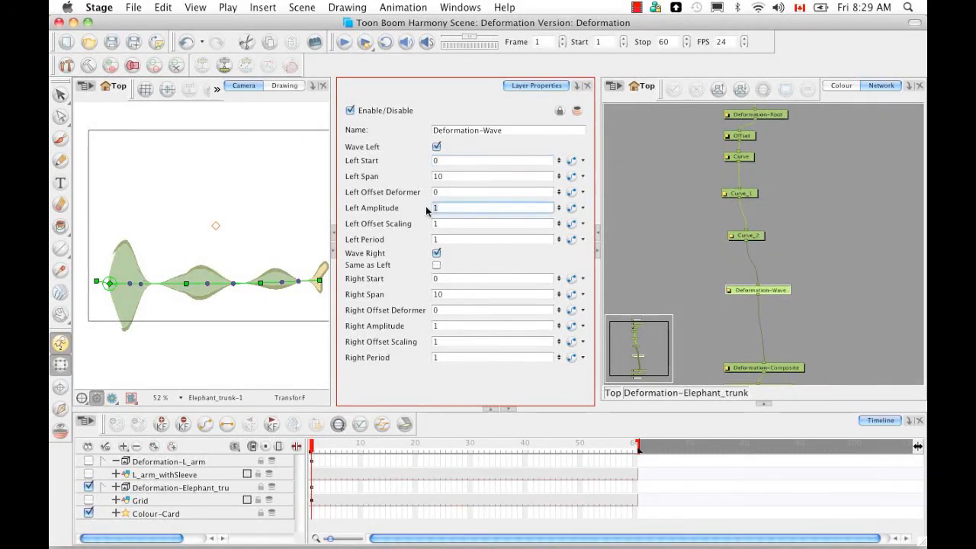
text(2)
key(Return)
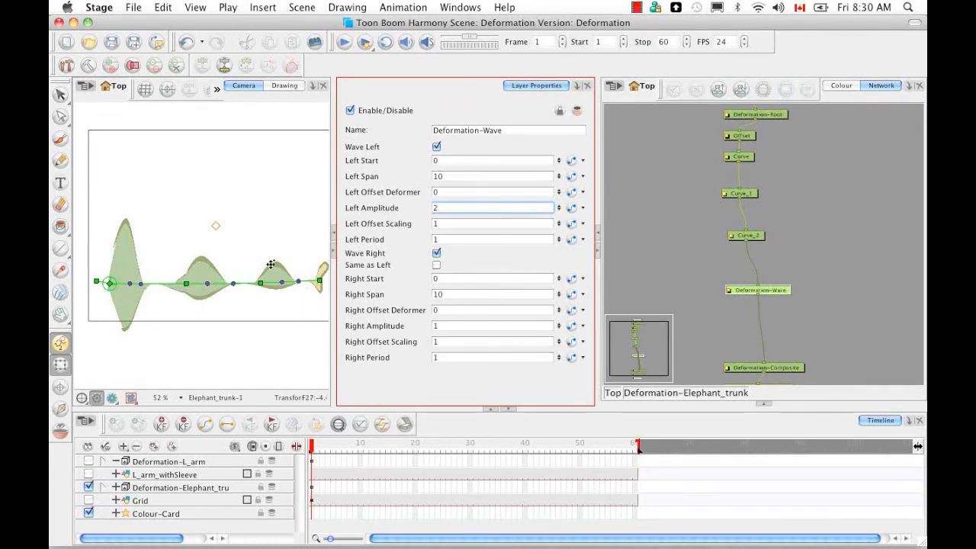
click(433, 226)
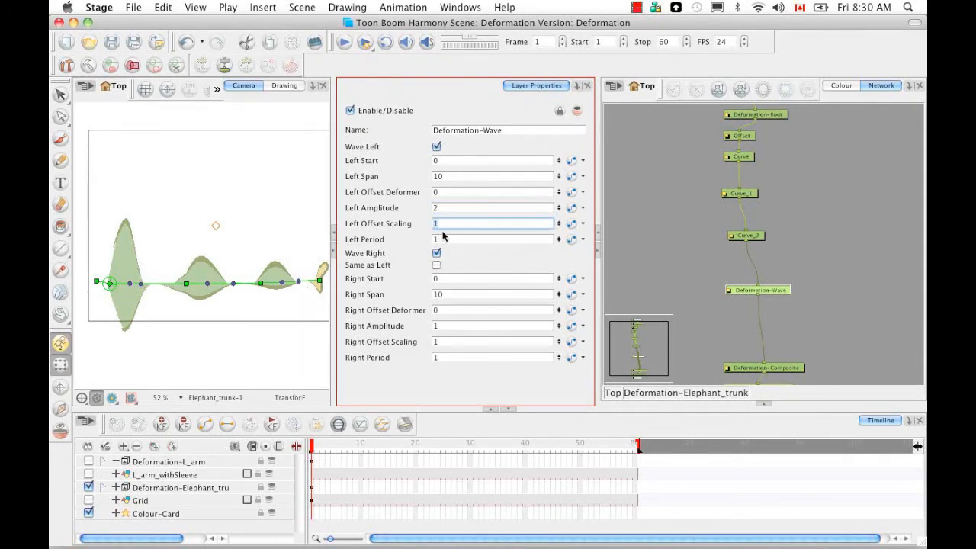
key(BackSpace)
text(2)
key(Return)
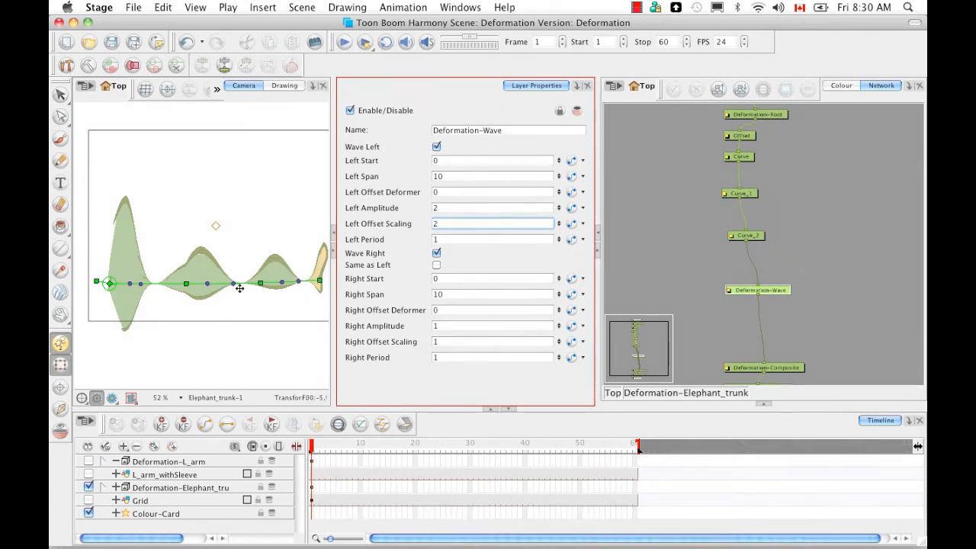
Set the wave's Left Period to 0.5, and test Same as Left before turning it off again
key(Tab)
text(0)
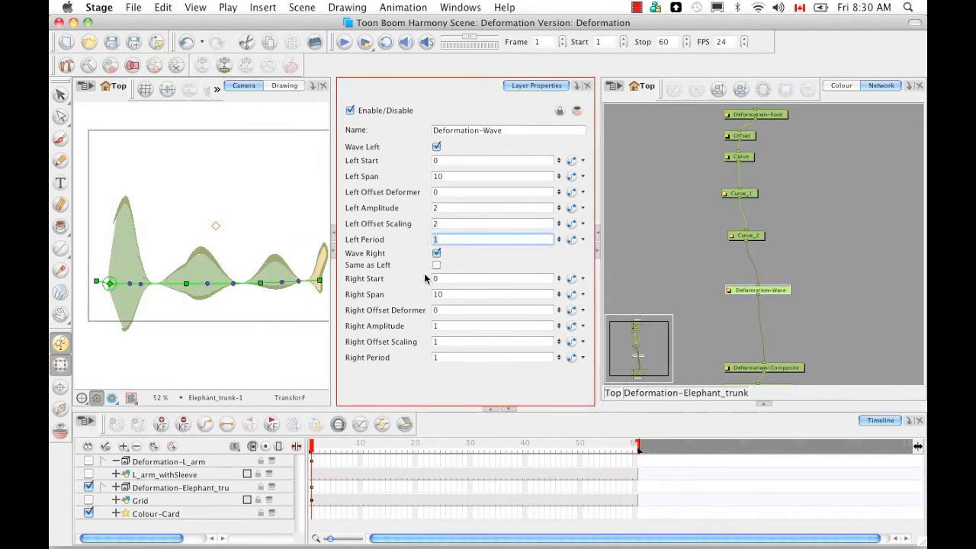
text(.5)
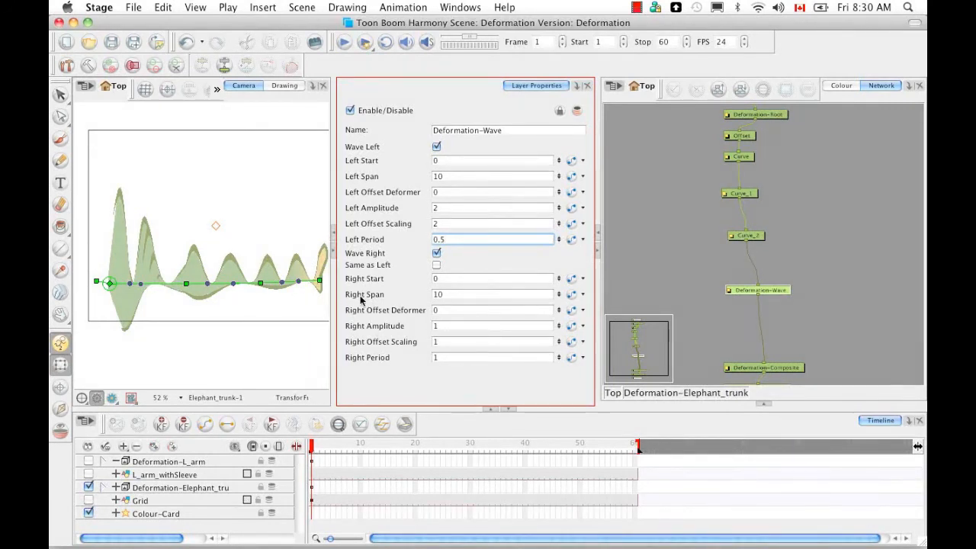
click(436, 265)
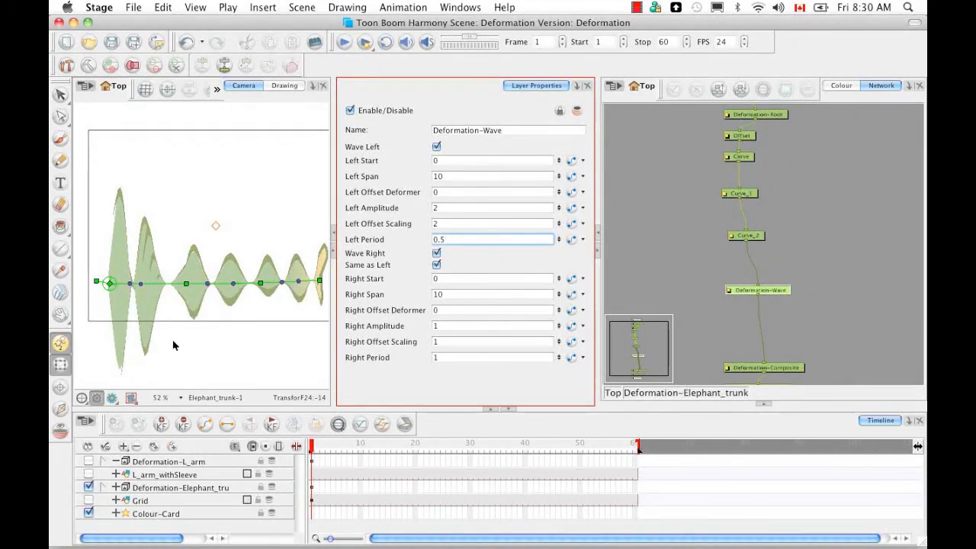
click(436, 265)
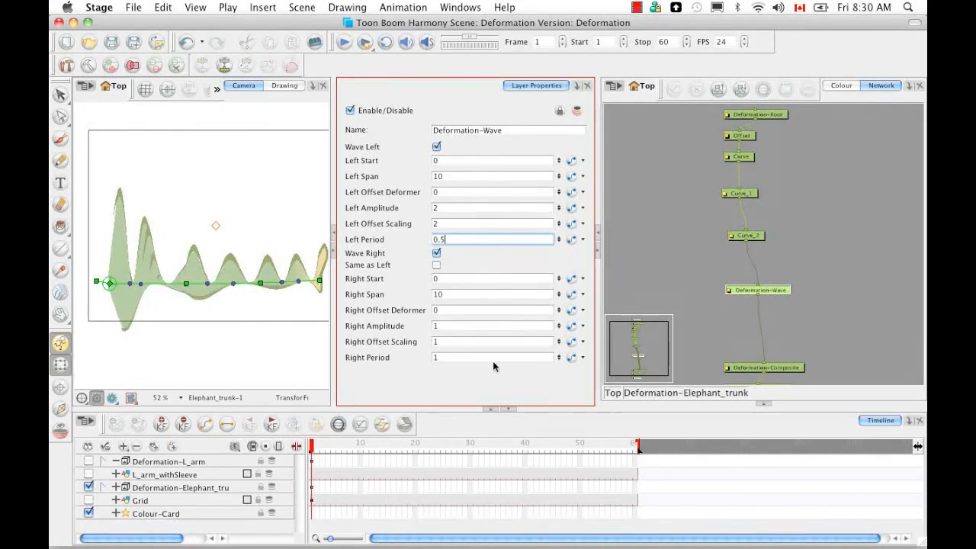
Look through the Module Library's Deformation modules down to Offset, and restore the full network view
click(766, 405)
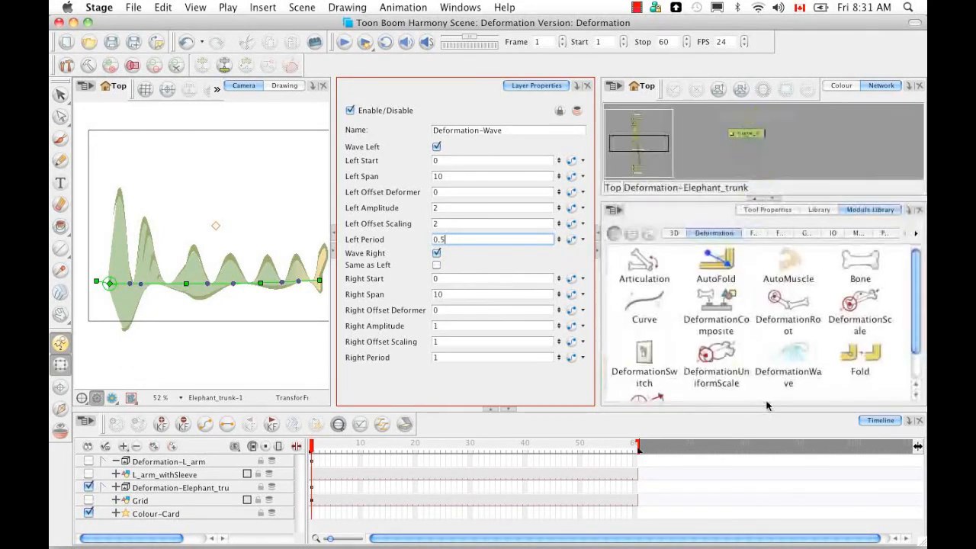
scroll(916, 304, down, 1)
scroll(915, 303, down, 1)
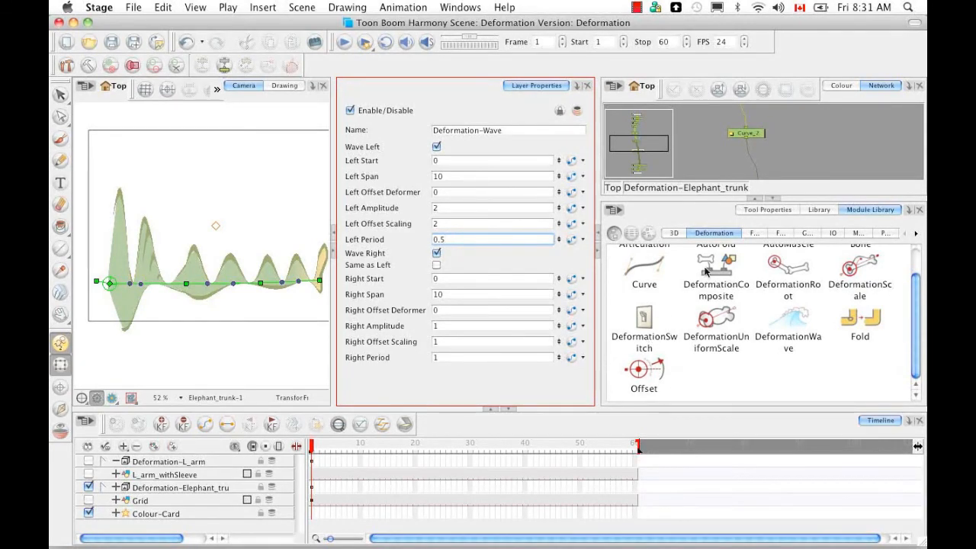
click(774, 205)
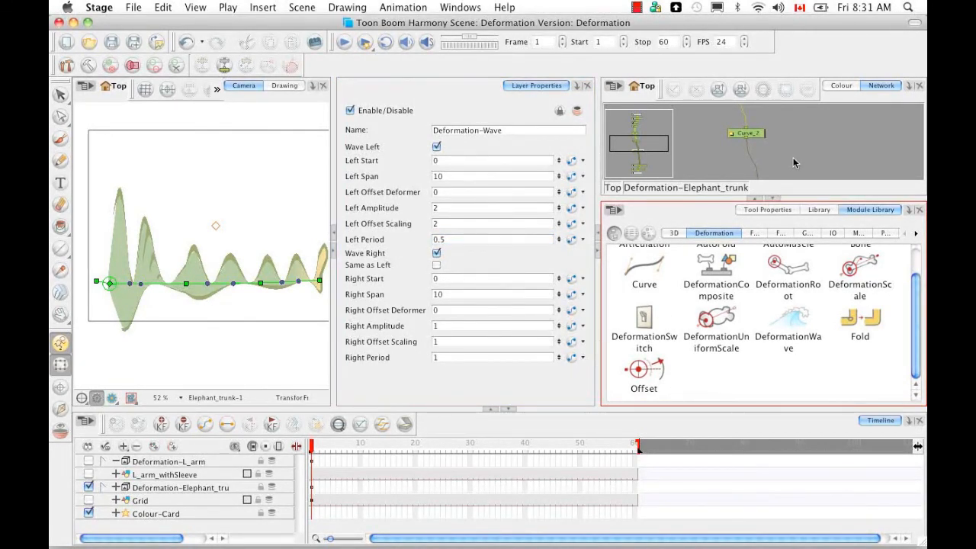
click(774, 200)
click(787, 178)
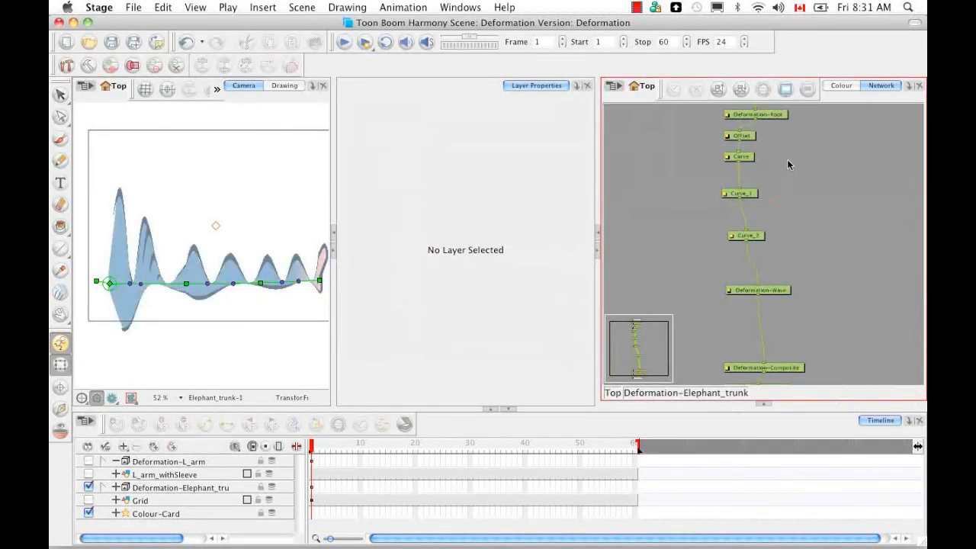
Try the 2D Path type on the trunk's Offset module, and return it to Separate
scroll(795, 157, up, 3)
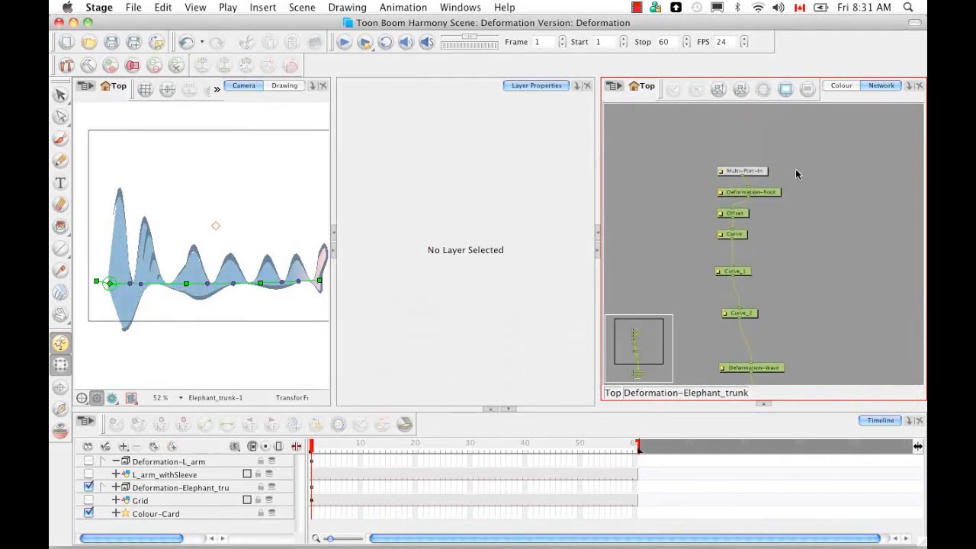
click(734, 214)
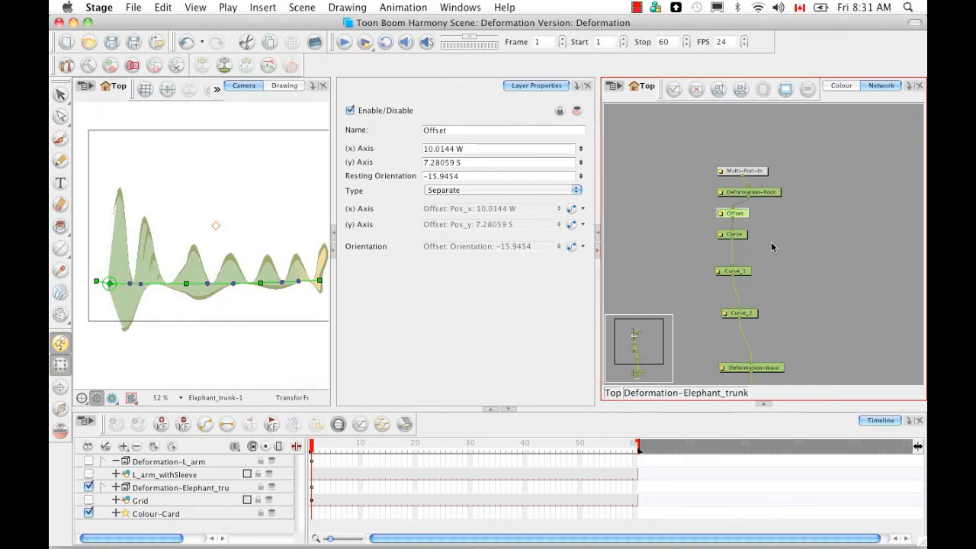
scroll(772, 249, down, 3)
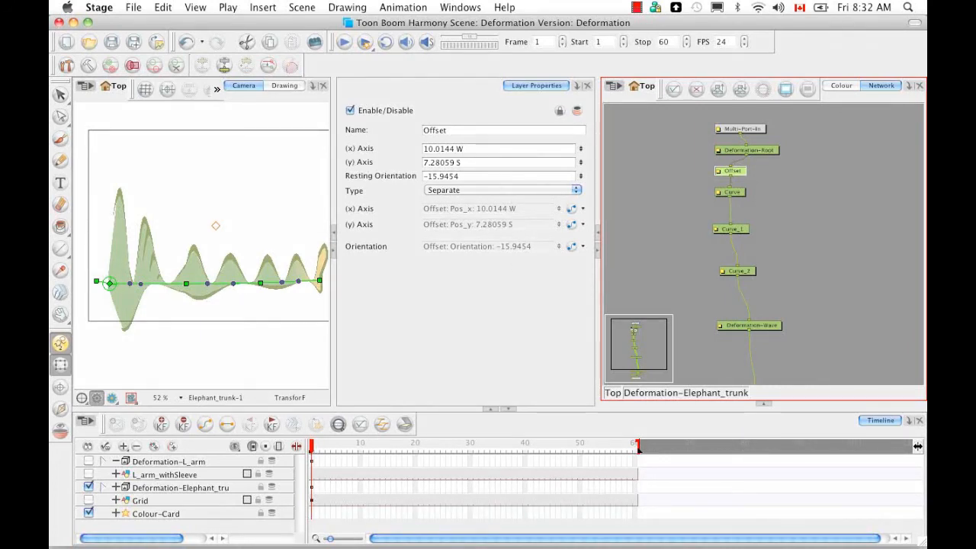
click(576, 190)
click(534, 183)
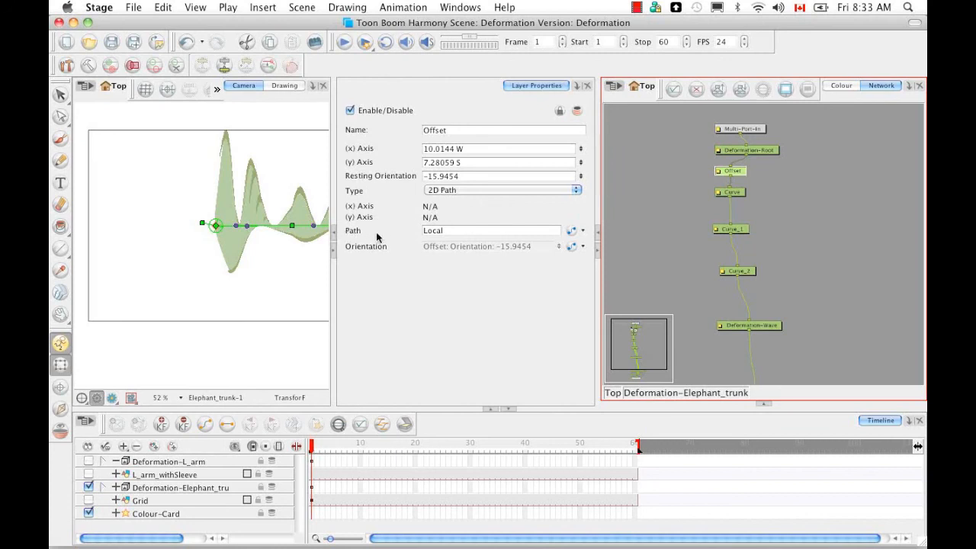
click(577, 192)
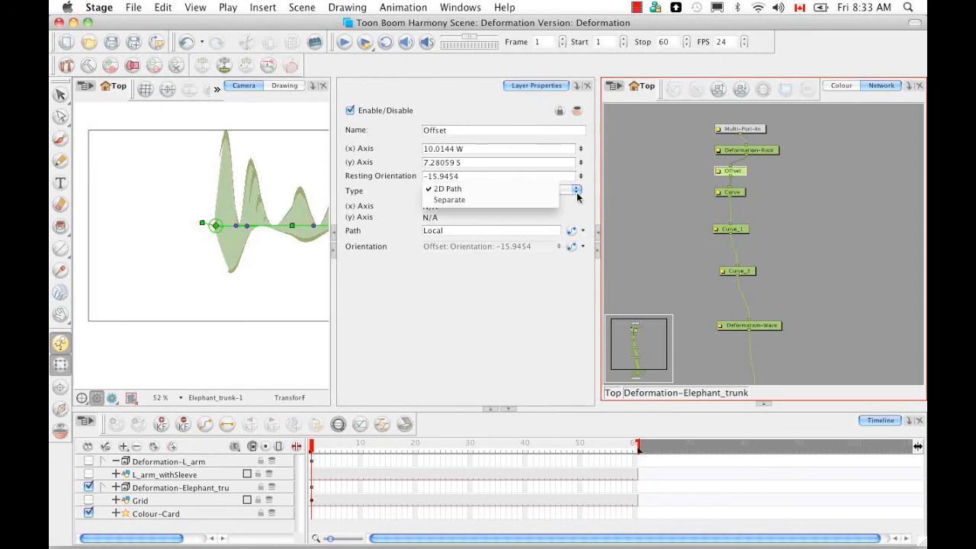
click(510, 200)
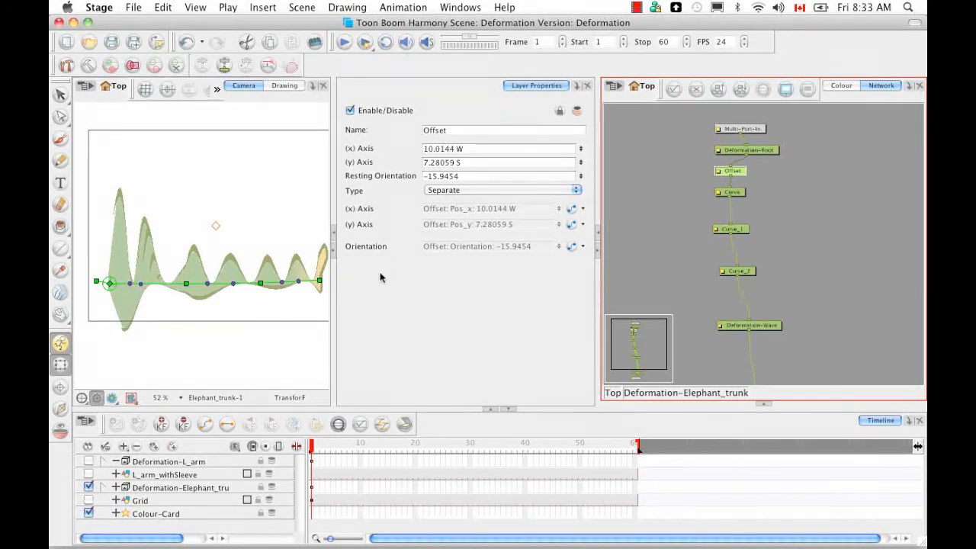
Review the complete list of Deformation modules in the Module Library
click(766, 404)
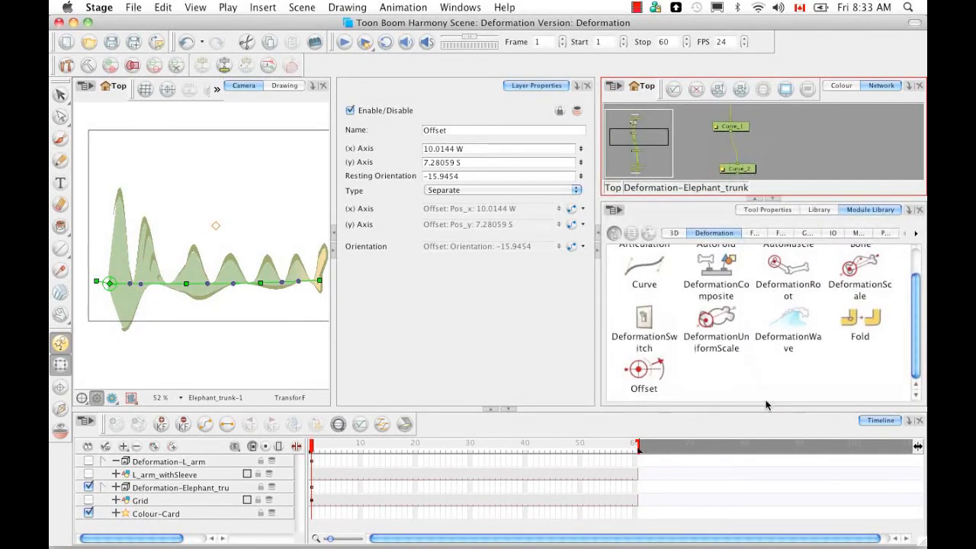
drag(914, 342, 913, 299)
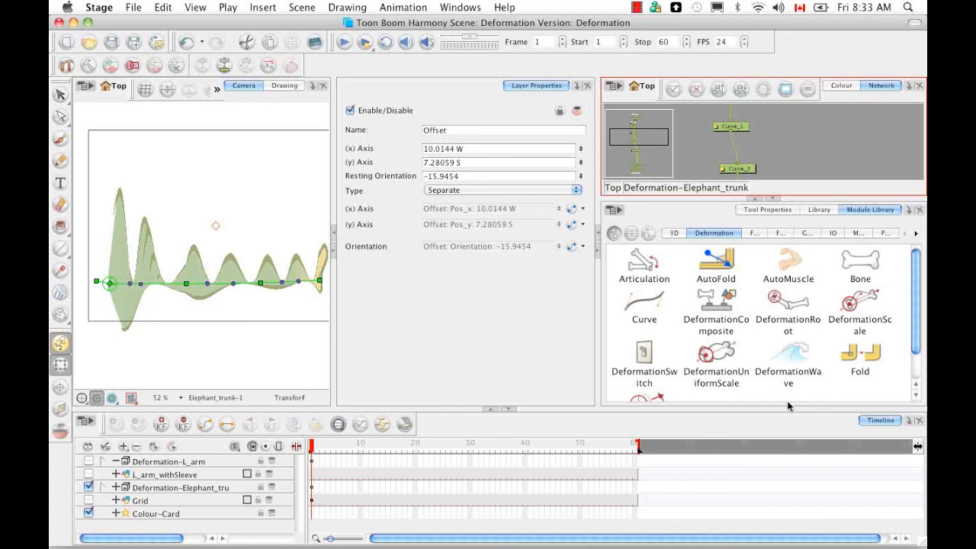
drag(918, 322, 915, 357)
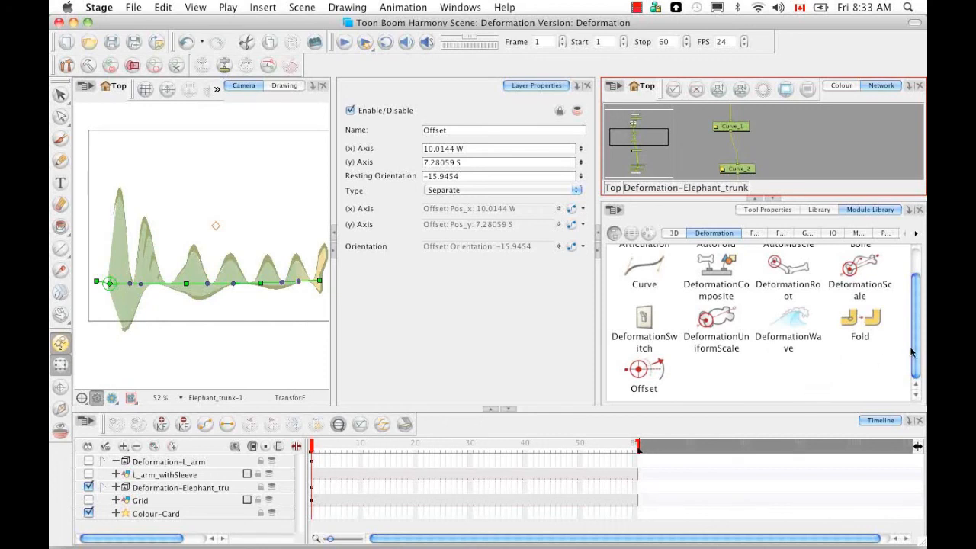
drag(915, 352, 914, 304)
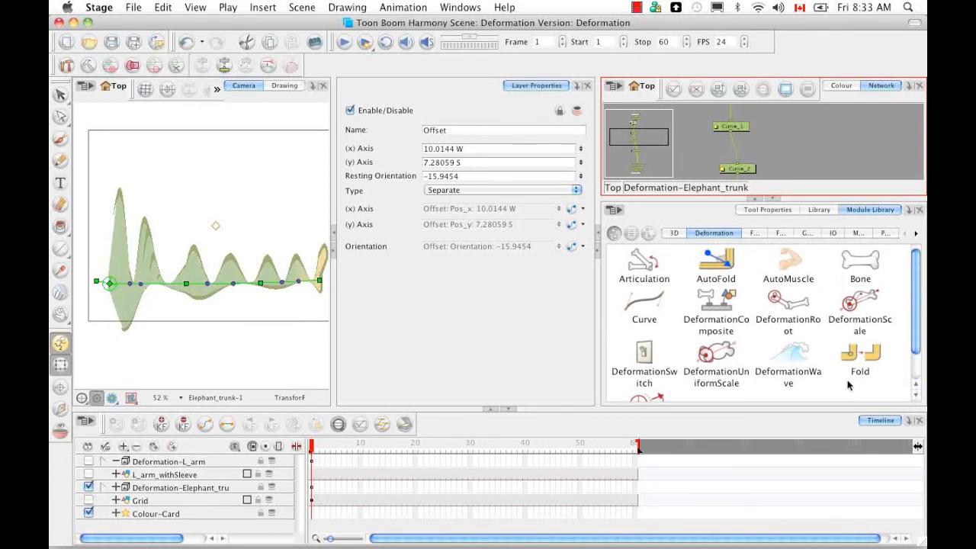